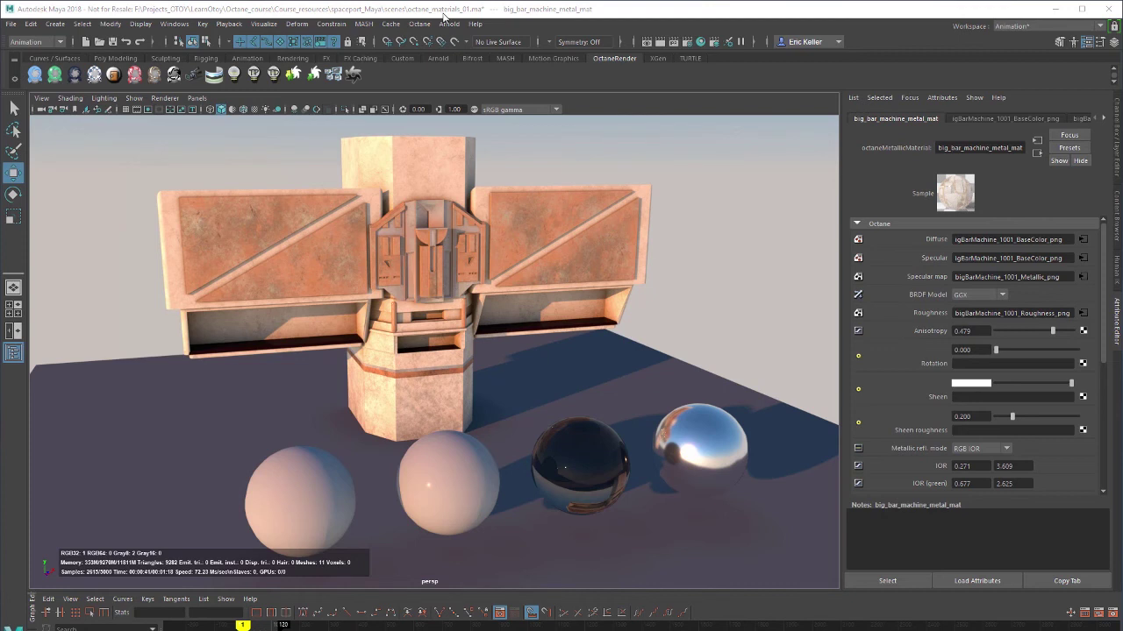
Examine the textured bar machine and the four sample spheres in the rendered view from several angles
{"action": "left_click_drag", "start_coordinate": [404, 395], "coordinate": [397, 349], "text": "alt"}
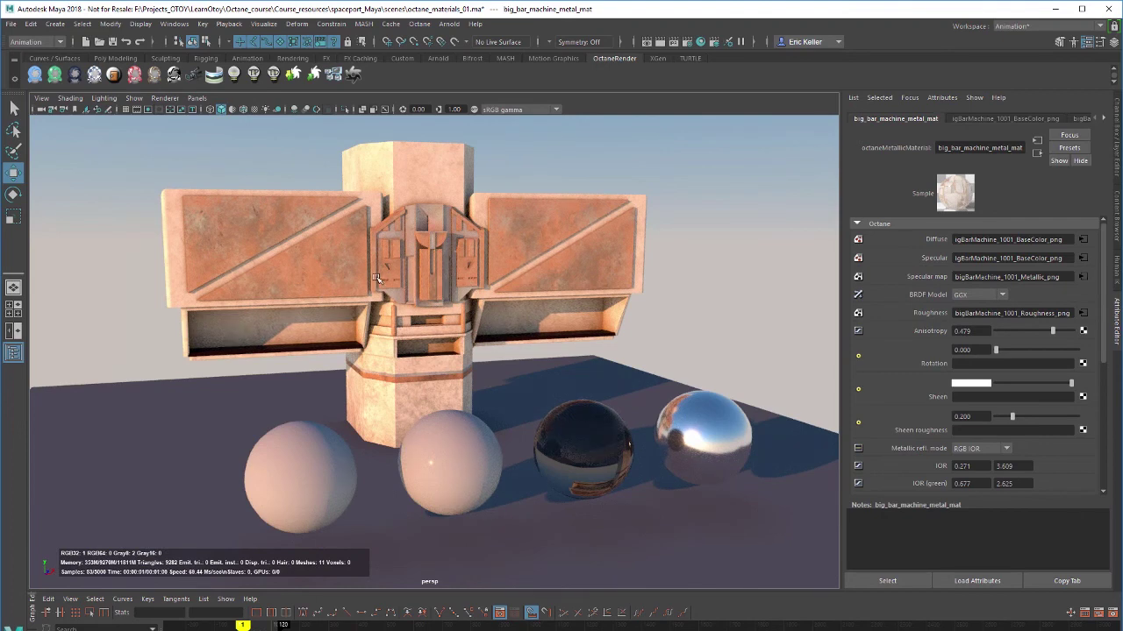
{"action": "left_click_drag", "start_coordinate": [412, 295], "coordinate": [397, 256], "text": "alt"}
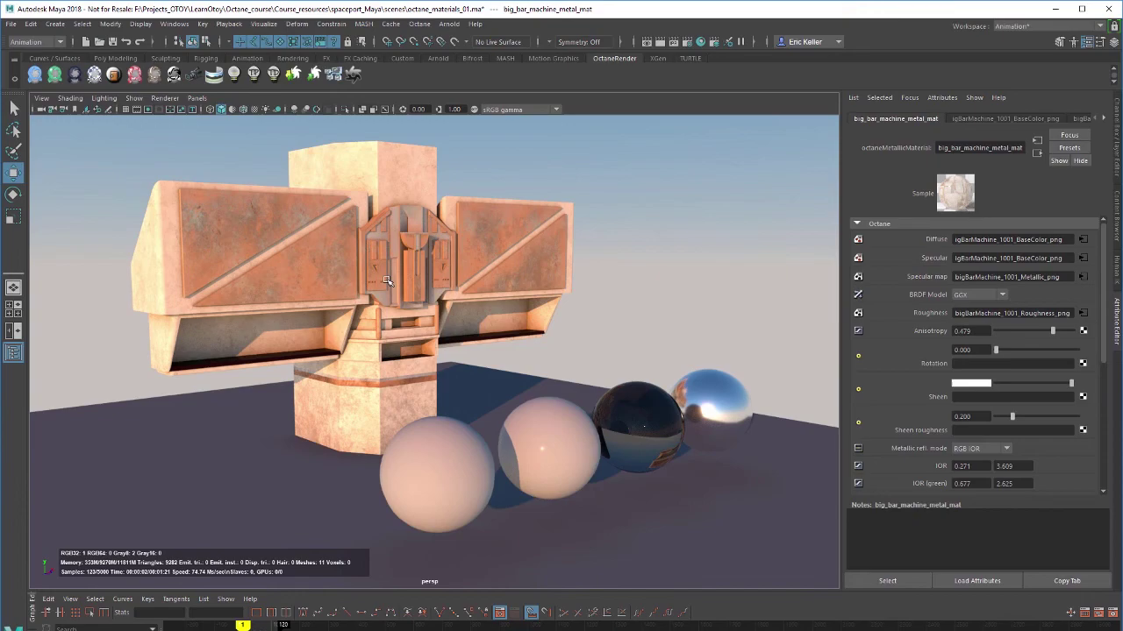
{"action": "left_click_drag", "start_coordinate": [382, 286], "coordinate": [360, 315], "text": "alt"}
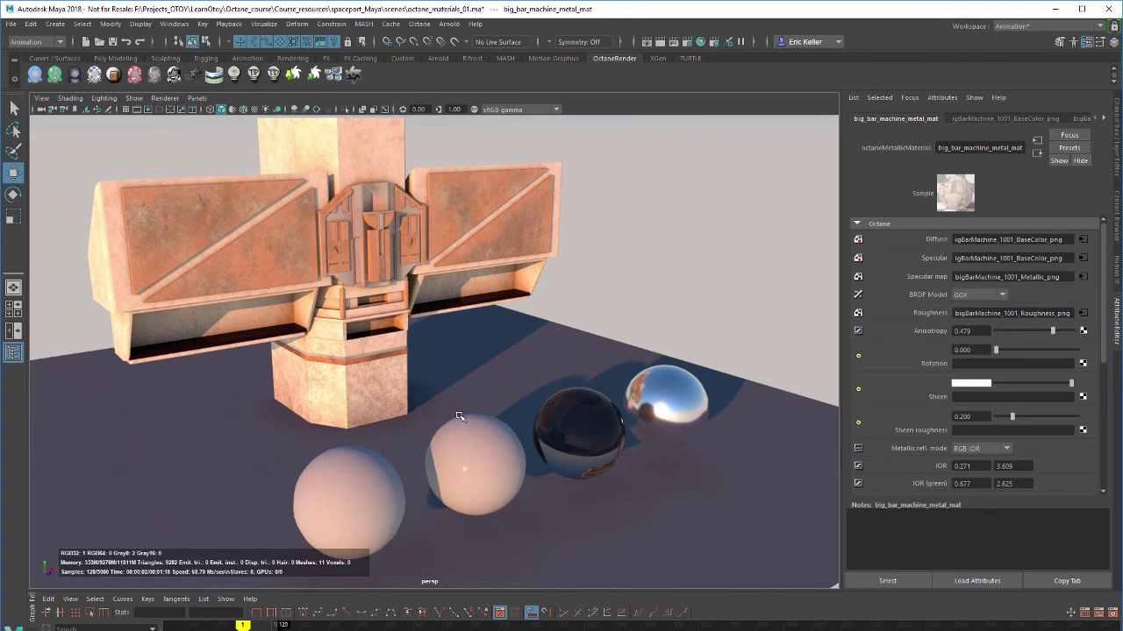
{"action": "left_click_drag", "start_coordinate": [465, 413], "coordinate": [307, 483], "text": "alt"}
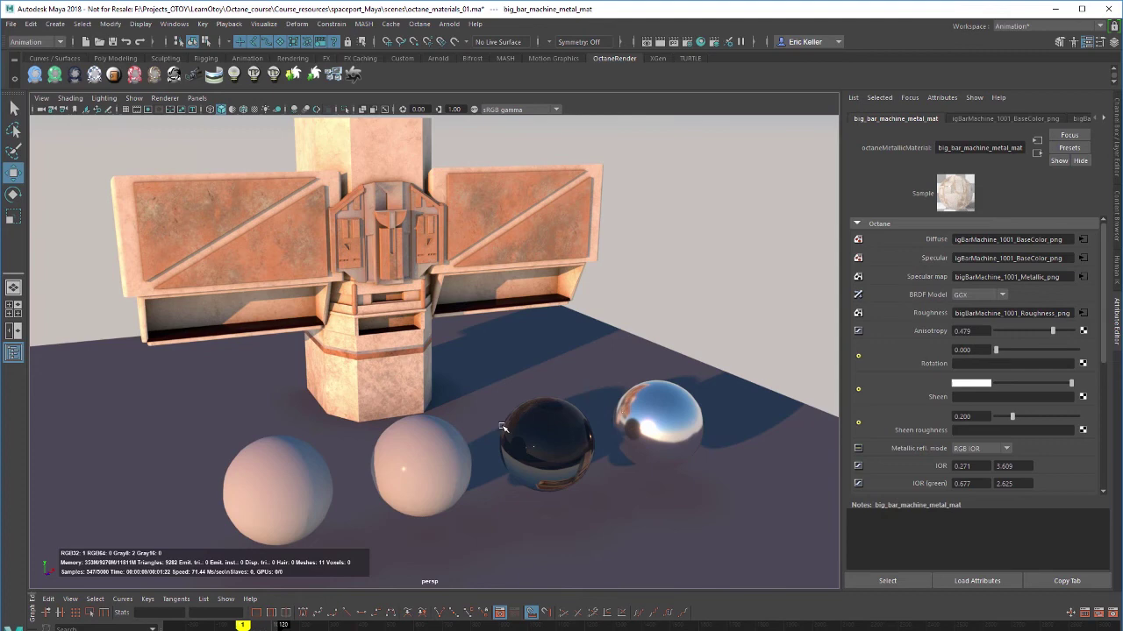
{"action": "mouse_move", "coordinate": [504, 427]}
{"action": "left_mouse_down", "text": "alt"}
{"action": "mouse_move", "coordinate": [502, 401]}
{"action": "mouse_move", "coordinate": [504, 413]}
{"action": "left_mouse_up", "text": "alt"}
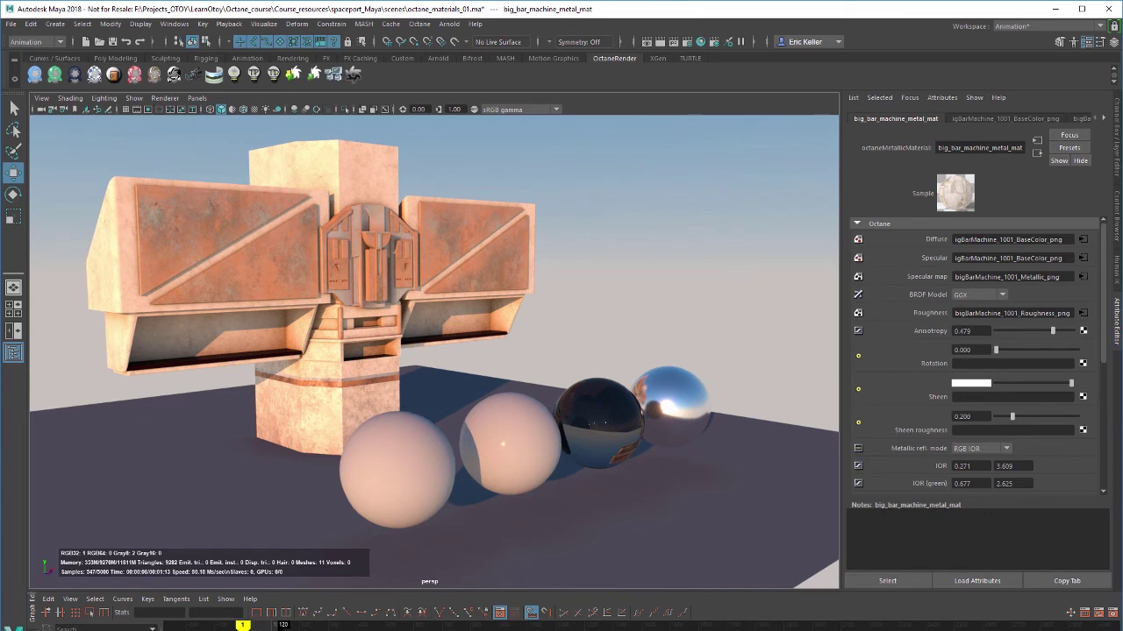
{"action": "left_click_drag", "start_coordinate": [434, 411], "coordinate": [390, 405], "text": "alt"}
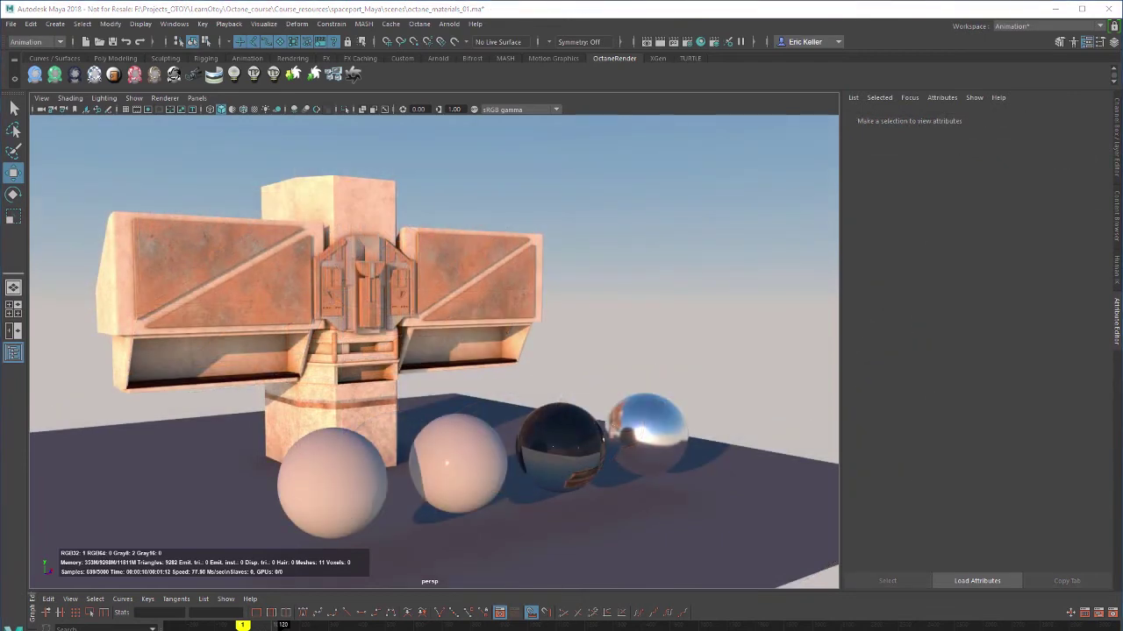
Assign a new Octane Diffuse material to the six meshes under big_bar_machine, from bar_detailPanel to podDetail_002
{"action": "left_click", "coordinate": [13, 353]}
{"action": "left_click_drag", "start_coordinate": [412, 142], "coordinate": [339, 146]}
{"action": "left_click", "coordinate": [329, 239]}
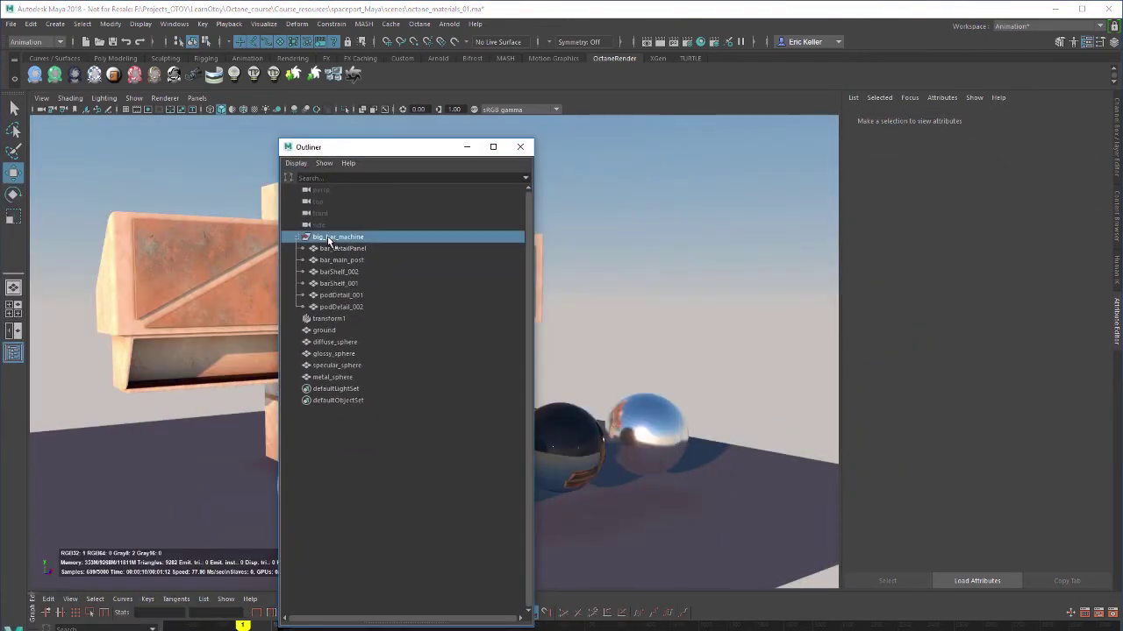
{"action": "left_click_drag", "start_coordinate": [407, 149], "coordinate": [783, 179]}
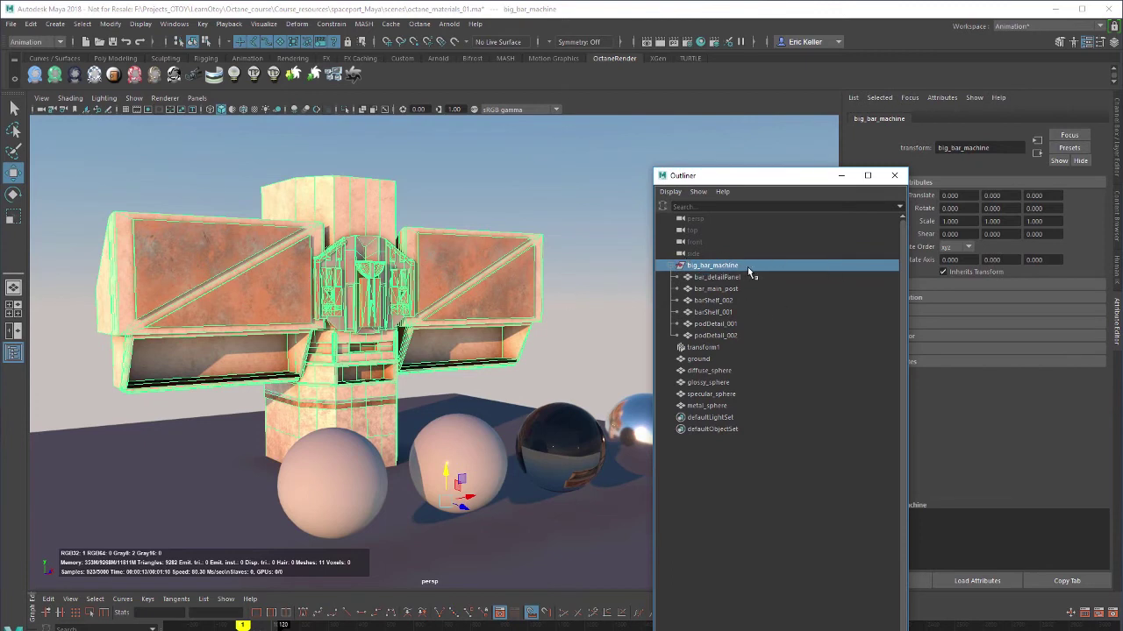
{"action": "left_click", "coordinate": [716, 277]}
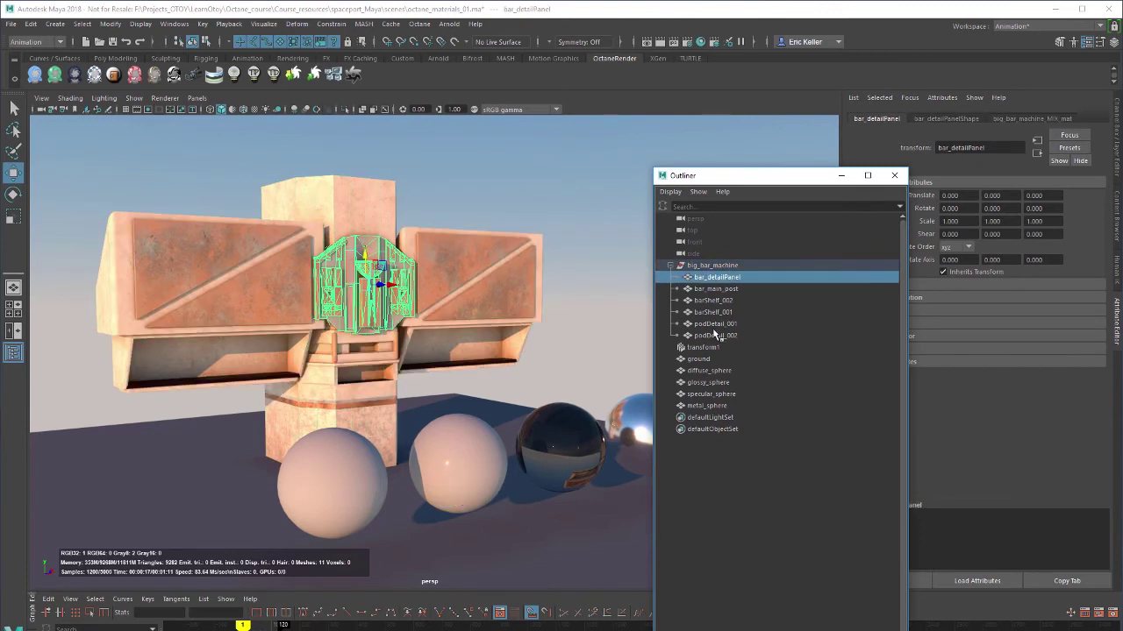
{"action": "left_click", "coordinate": [715, 336], "text": "shift"}
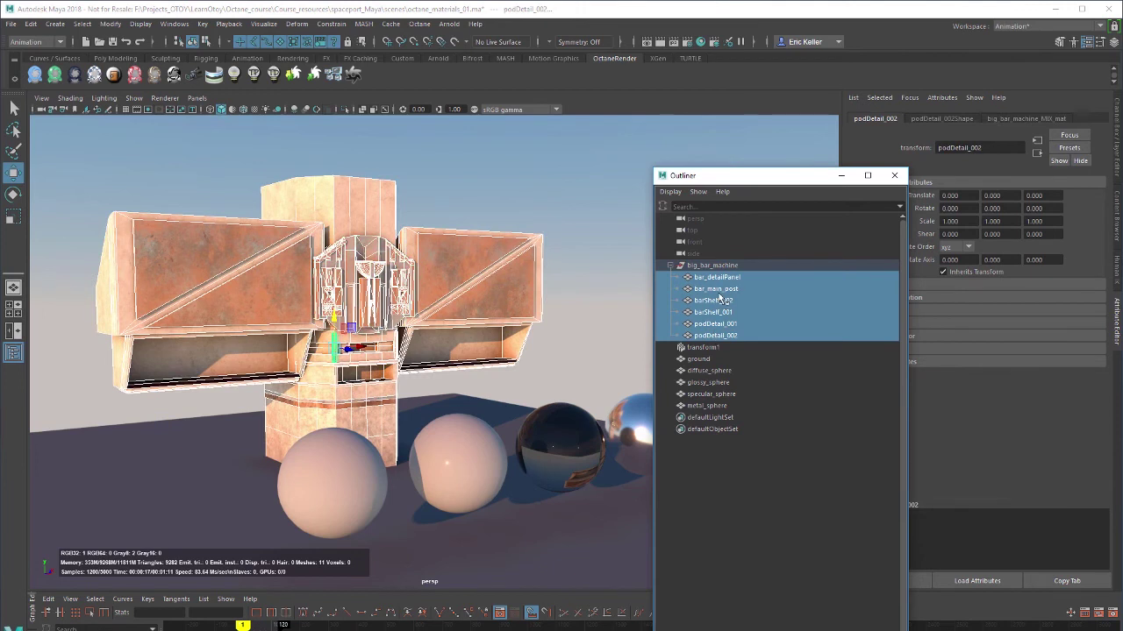
{"action": "left_click", "coordinate": [426, 26]}
{"action": "mouse_move", "coordinate": [429, 48]}
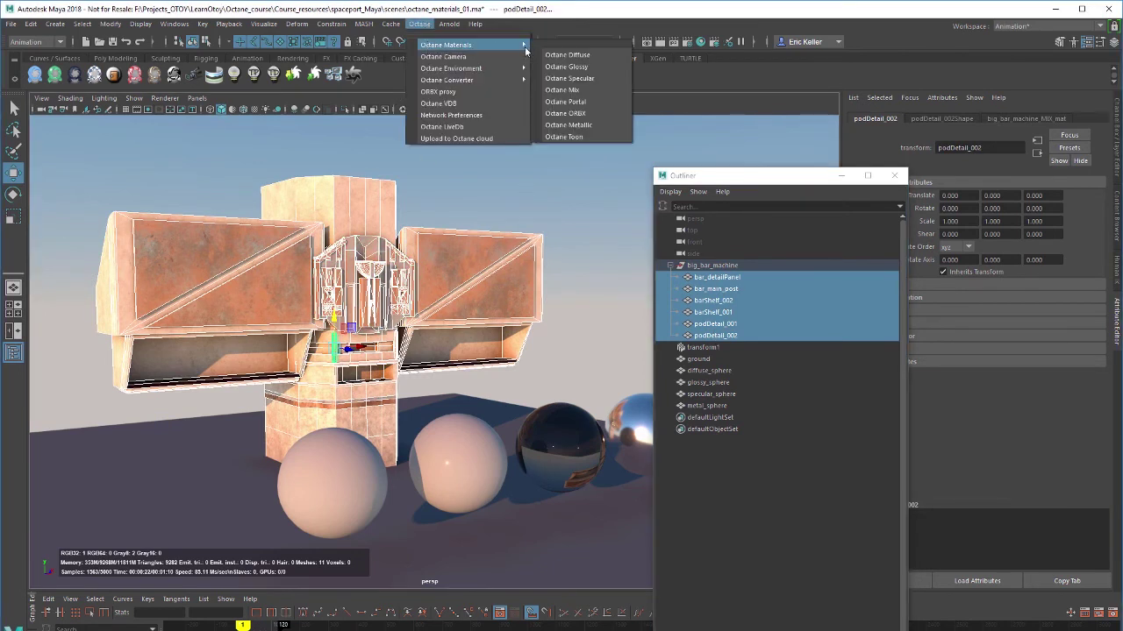
{"action": "left_click", "coordinate": [574, 56]}
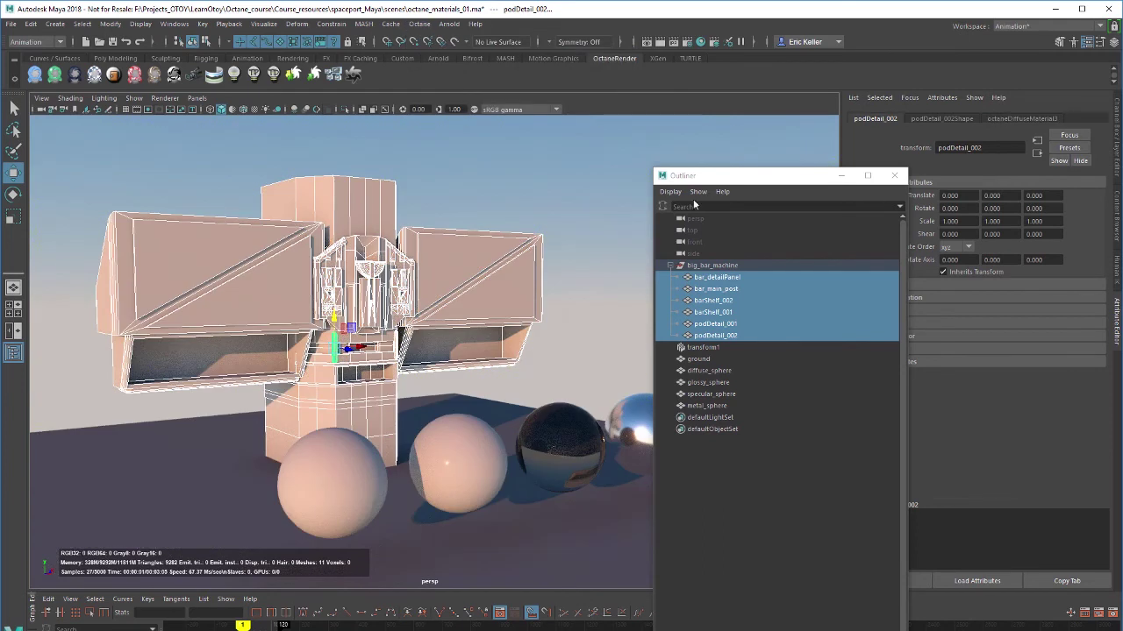
{"action": "left_click", "coordinate": [894, 176]}
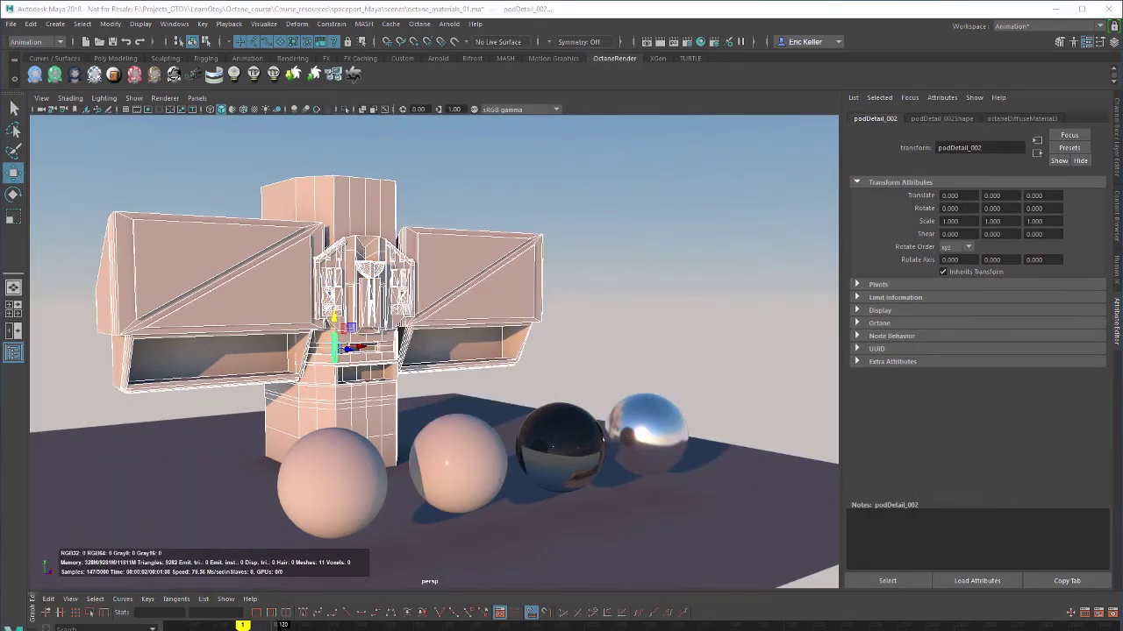
Open the diffuse material of barShelf_002 and change its diffuse color to a light pinkish tone
{"action": "left_click", "coordinate": [462, 250]}
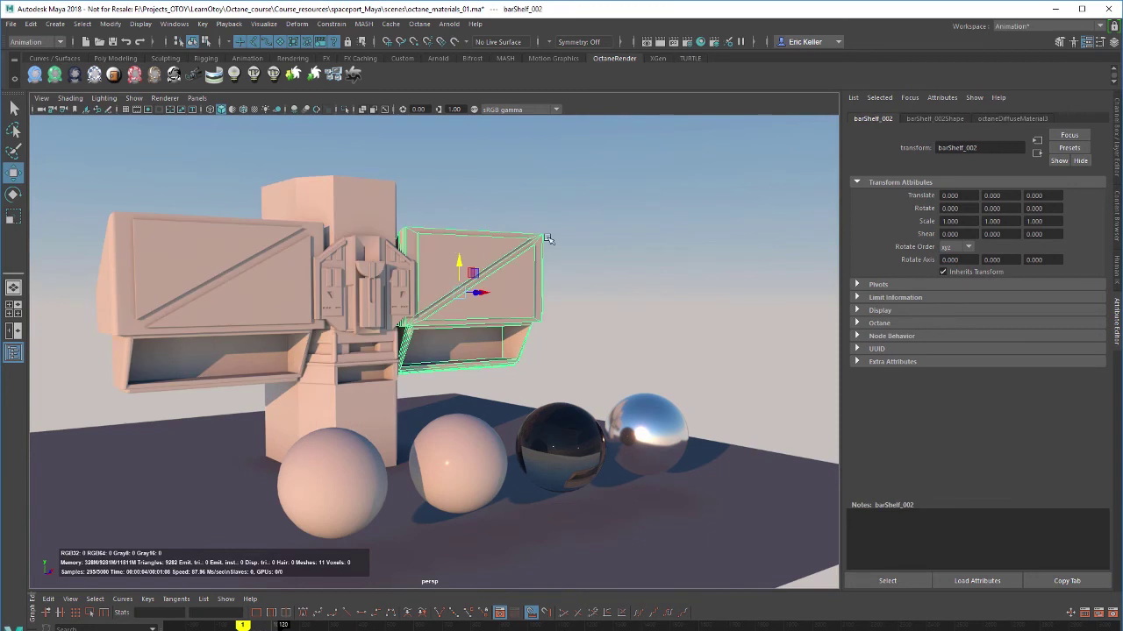
{"action": "left_click", "coordinate": [1005, 120]}
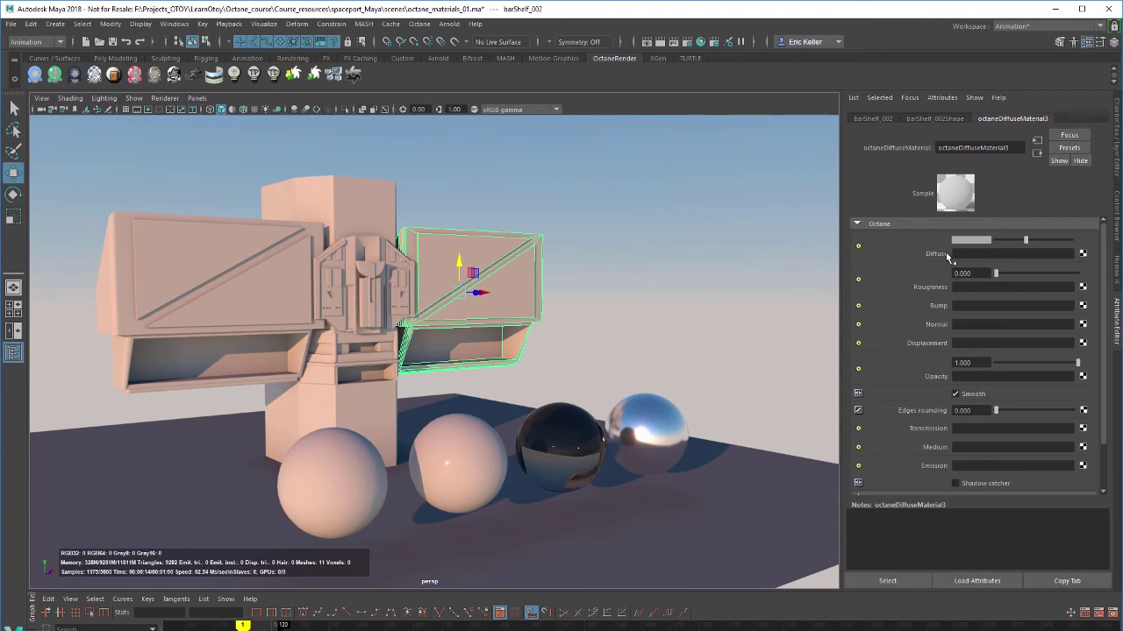
{"action": "left_click_drag", "start_coordinate": [1022, 245], "coordinate": [1059, 257]}
{"action": "left_click", "coordinate": [978, 239]}
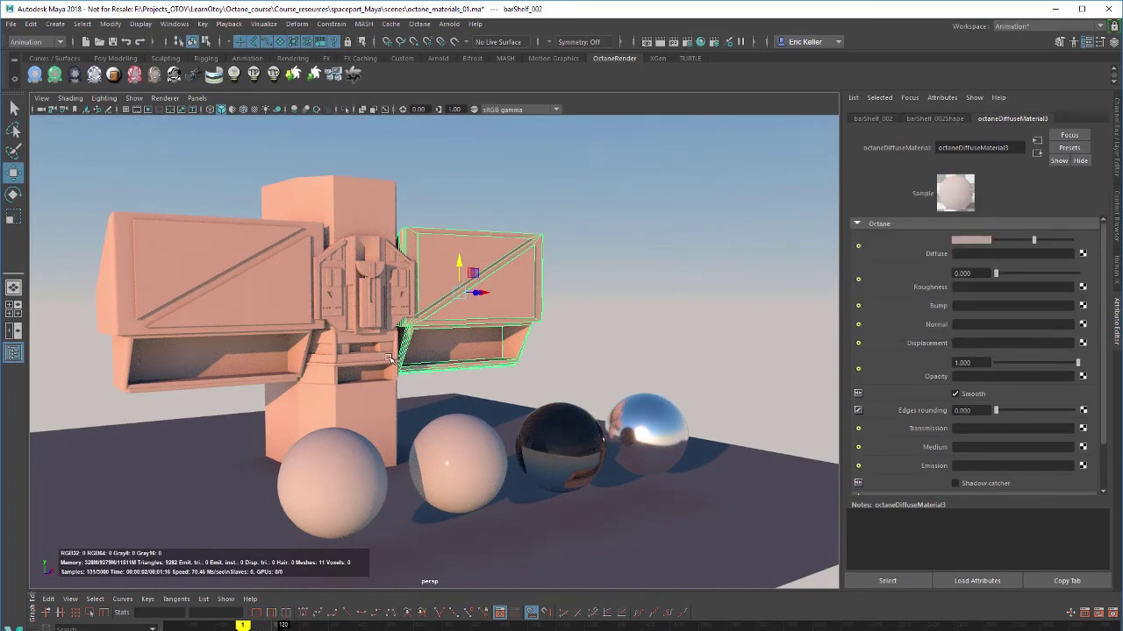
Darken the pinkish diffuse color of the bar machine's material slightly
{"action": "left_click_drag", "start_coordinate": [388, 358], "coordinate": [342, 255], "text": "alt"}
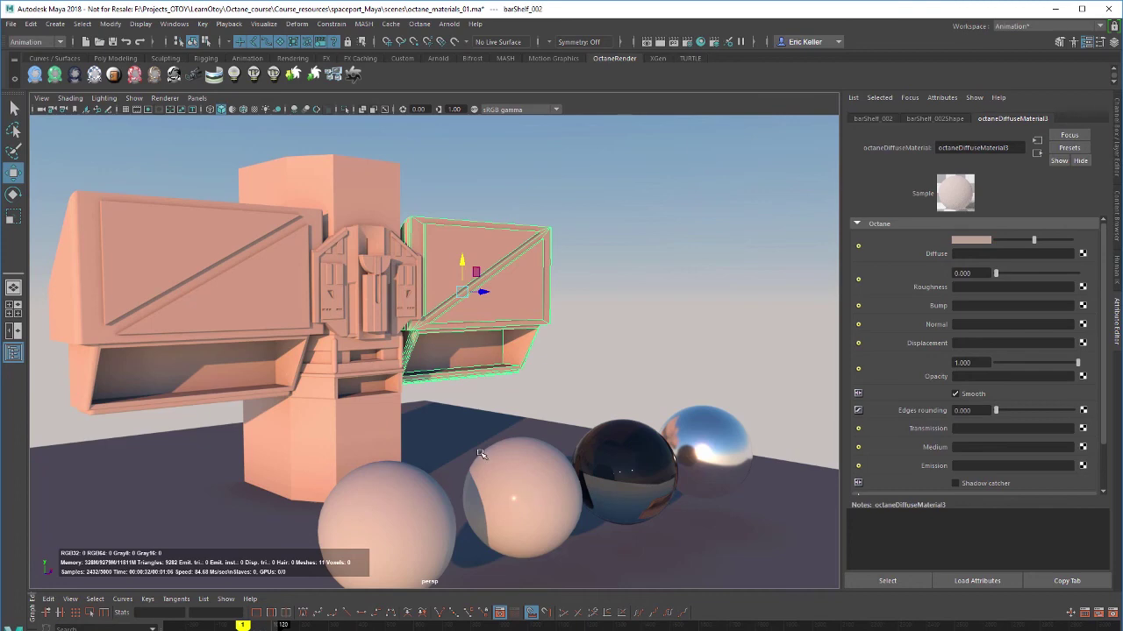
{"action": "left_click_drag", "start_coordinate": [474, 456], "coordinate": [430, 468], "text": "alt"}
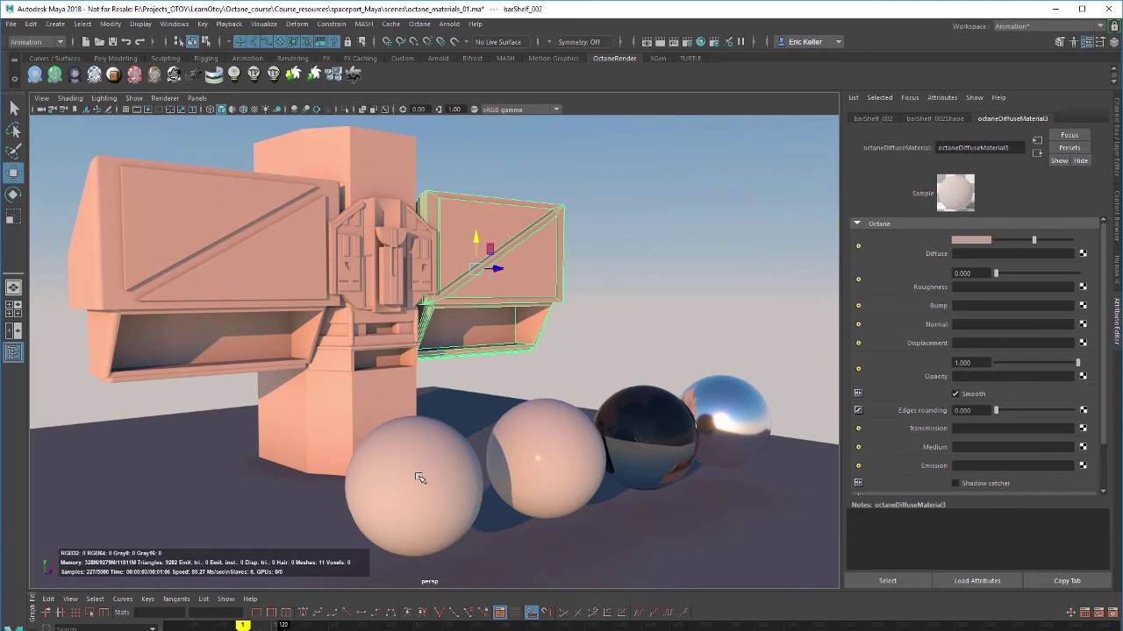
{"action": "left_click_drag", "start_coordinate": [571, 290], "coordinate": [599, 337], "text": "alt"}
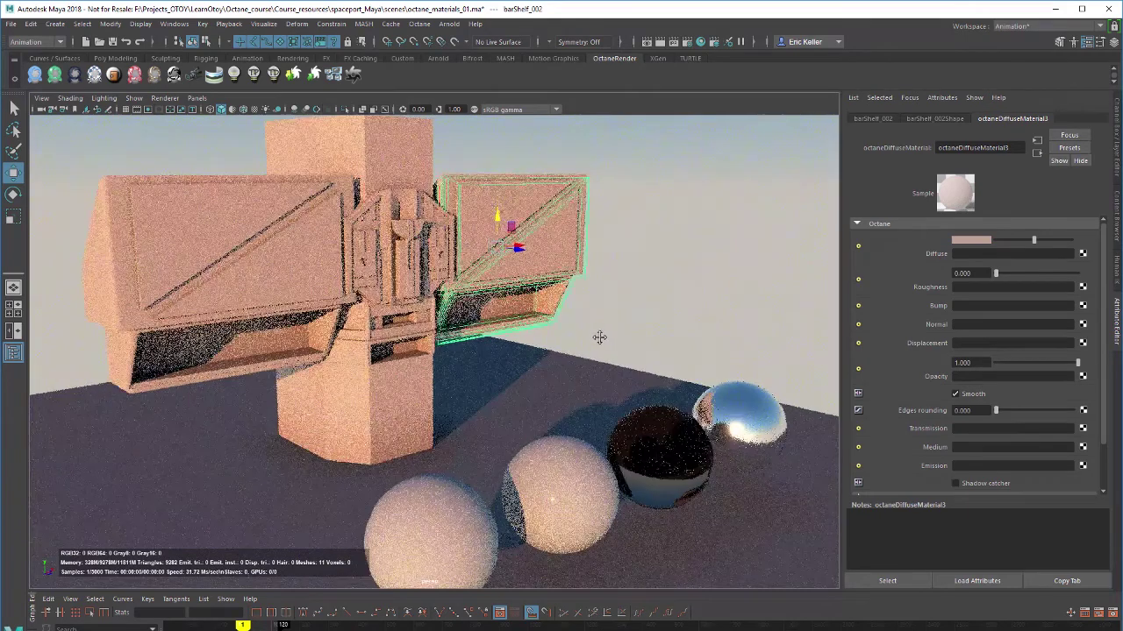
{"action": "middle_click_drag", "start_coordinate": [599, 338], "coordinate": [605, 343], "text": "alt"}
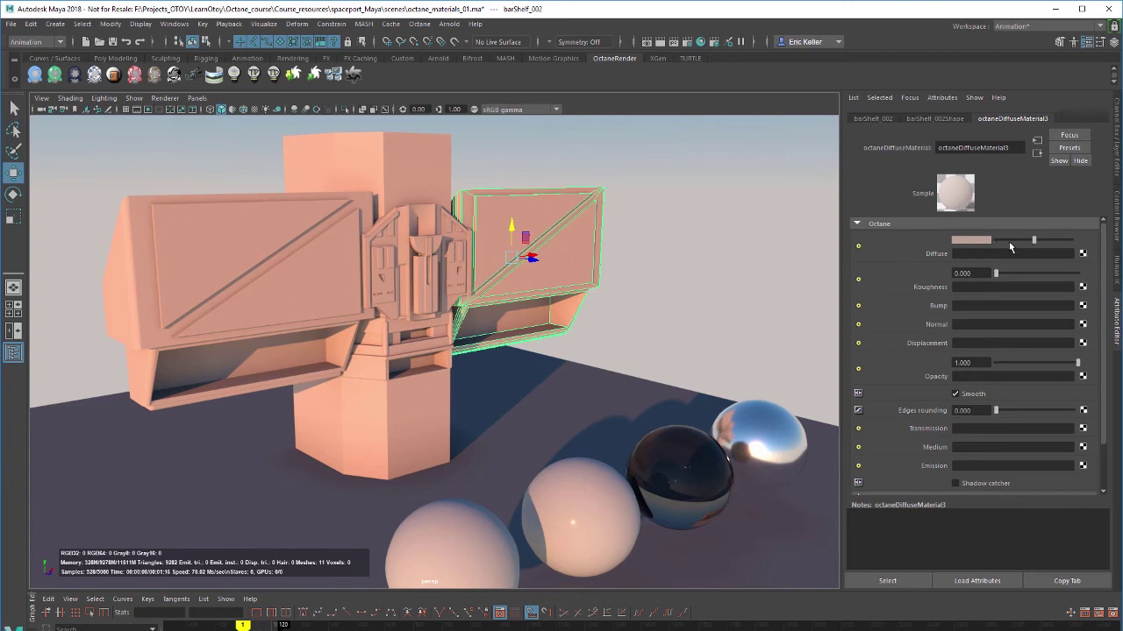
{"action": "left_click_drag", "start_coordinate": [1033, 240], "coordinate": [1027, 242]}
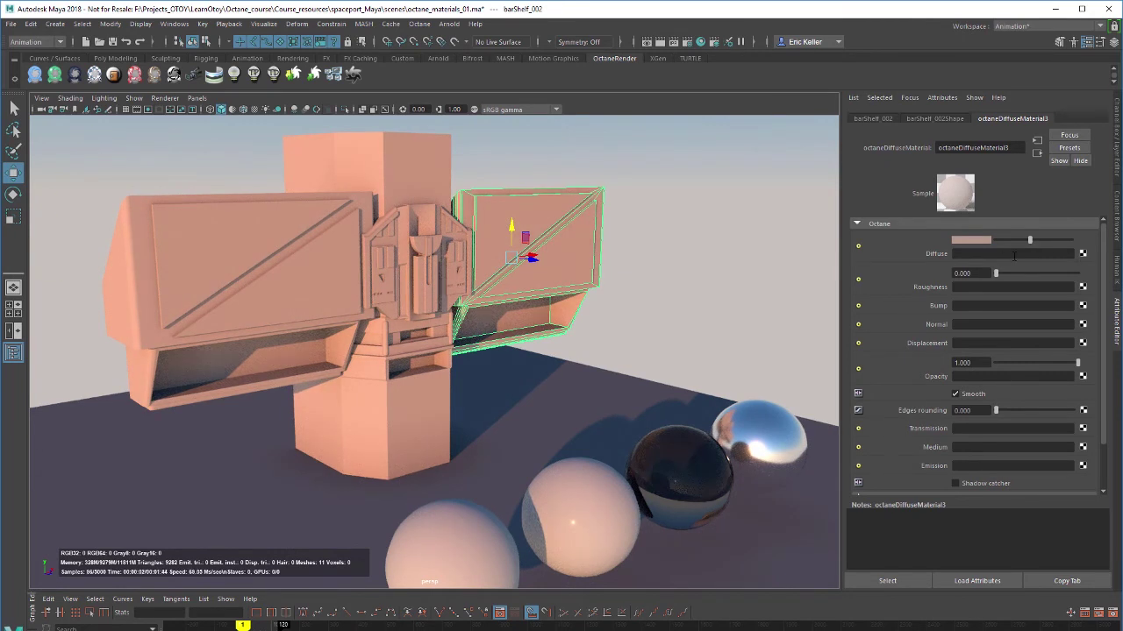
Open the texture choices for the material's Diffuse channel and review the Octane texture categories from Texture to Operator
{"action": "left_click", "coordinate": [1082, 253]}
{"action": "left_click_drag", "start_coordinate": [418, 125], "coordinate": [623, 154]}
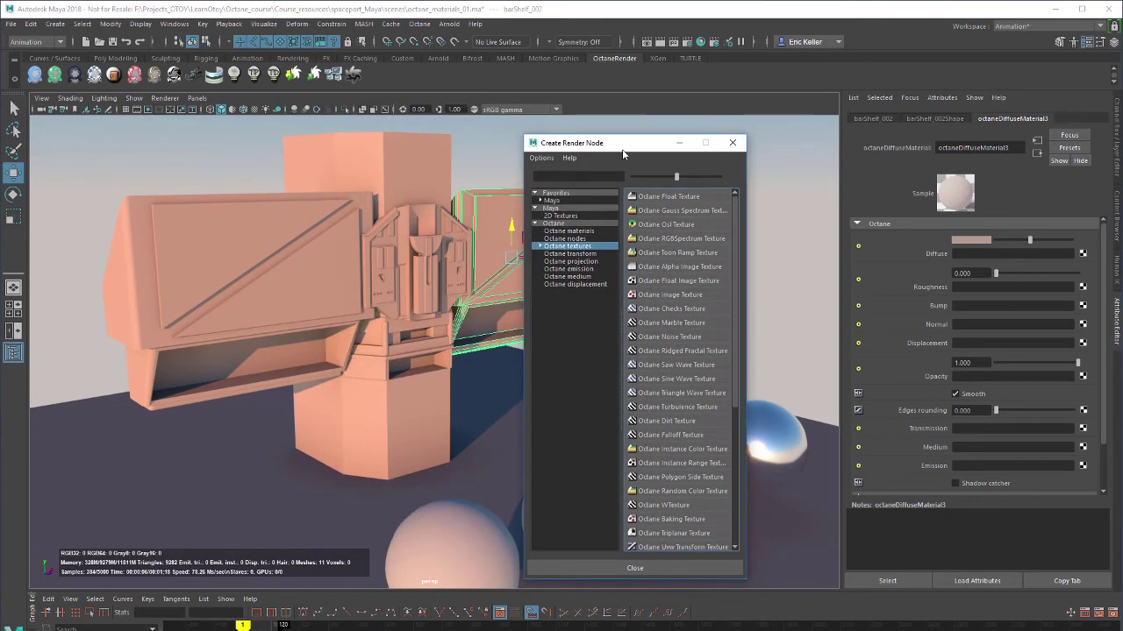
{"action": "left_click", "coordinate": [540, 247]}
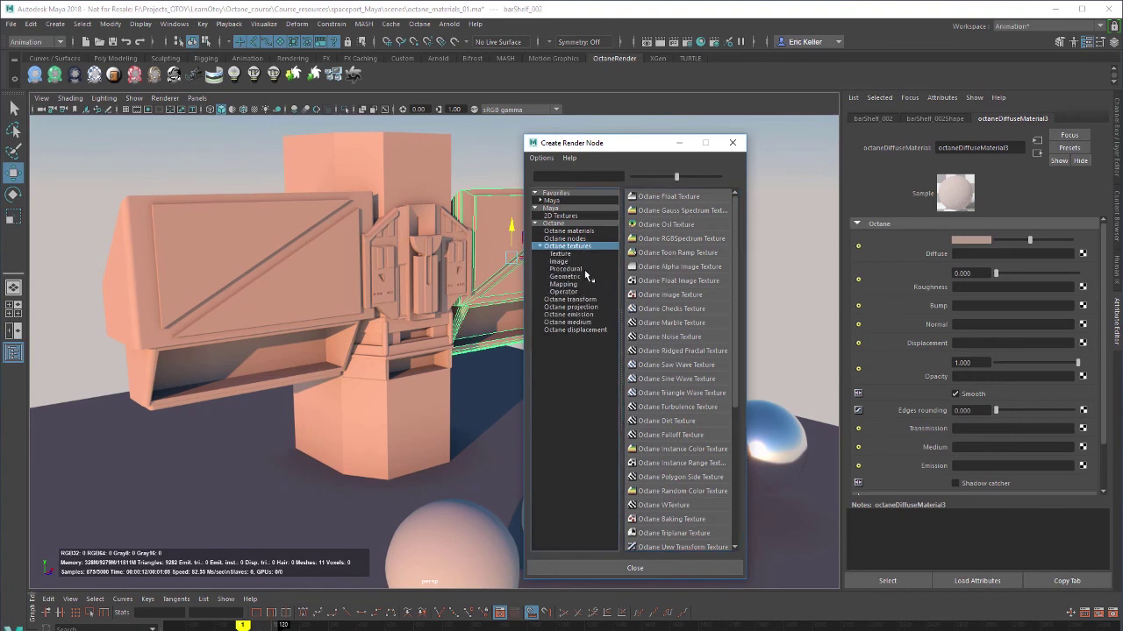
{"action": "left_click", "coordinate": [562, 253]}
{"action": "left_click", "coordinate": [560, 261]}
{"action": "left_click", "coordinate": [565, 269]}
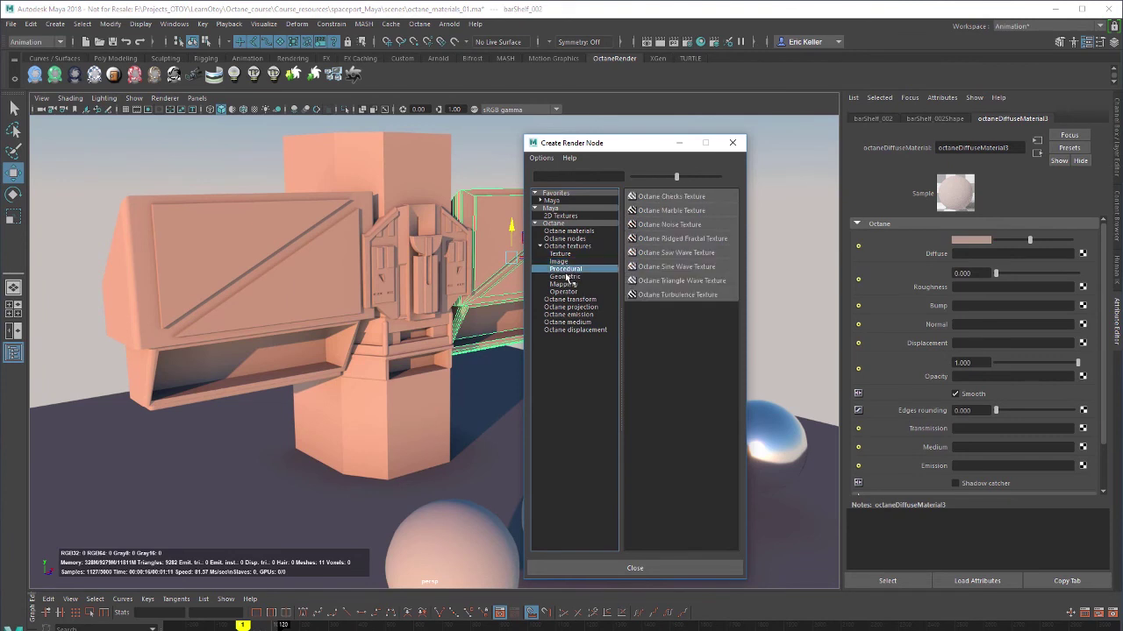
{"action": "left_click", "coordinate": [566, 276]}
{"action": "left_click", "coordinate": [566, 284]}
{"action": "left_click", "coordinate": [566, 291]}
{"action": "left_click", "coordinate": [564, 254]}
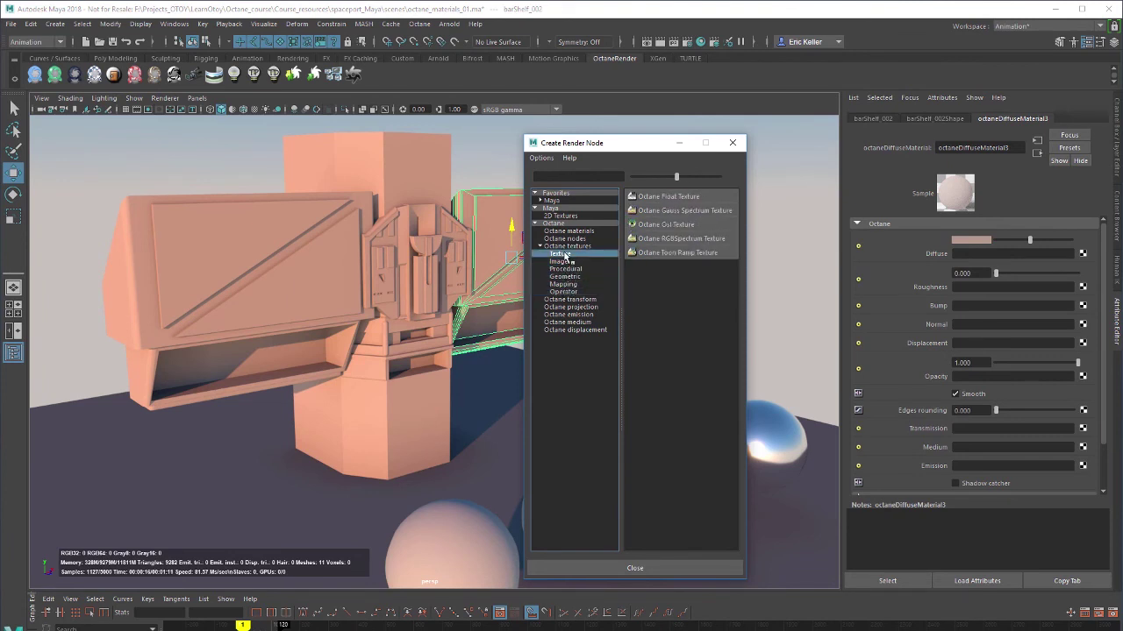
Connect an Octane Dirt Texture from the Geometric category to the material's Diffuse channel
{"action": "left_click", "coordinate": [564, 261]}
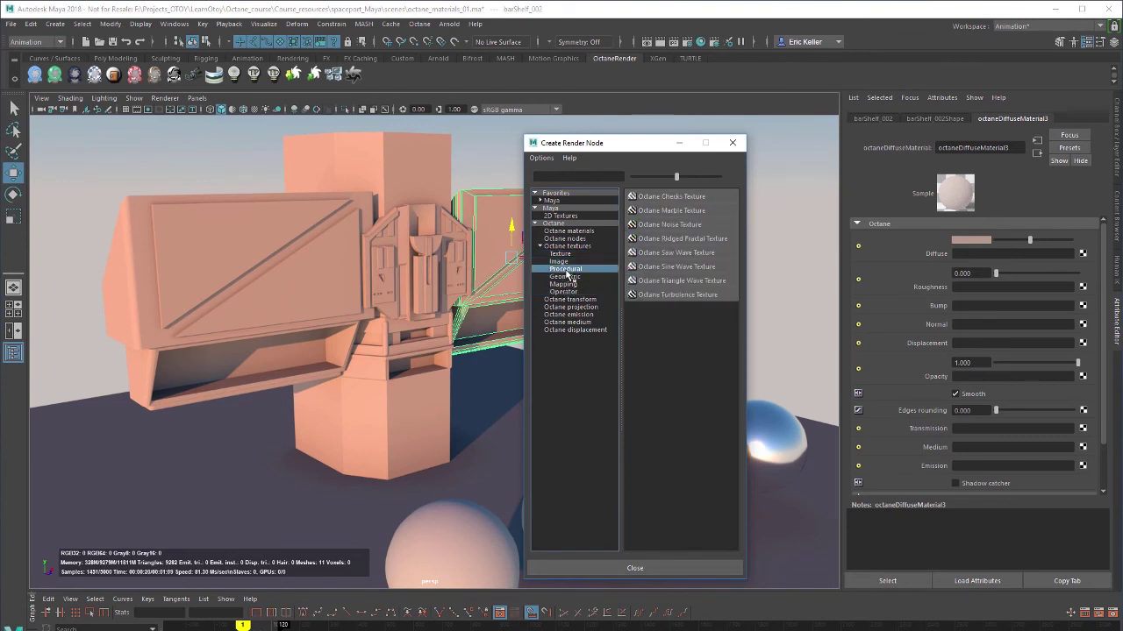
{"action": "left_click", "coordinate": [574, 268]}
{"action": "left_click", "coordinate": [573, 276]}
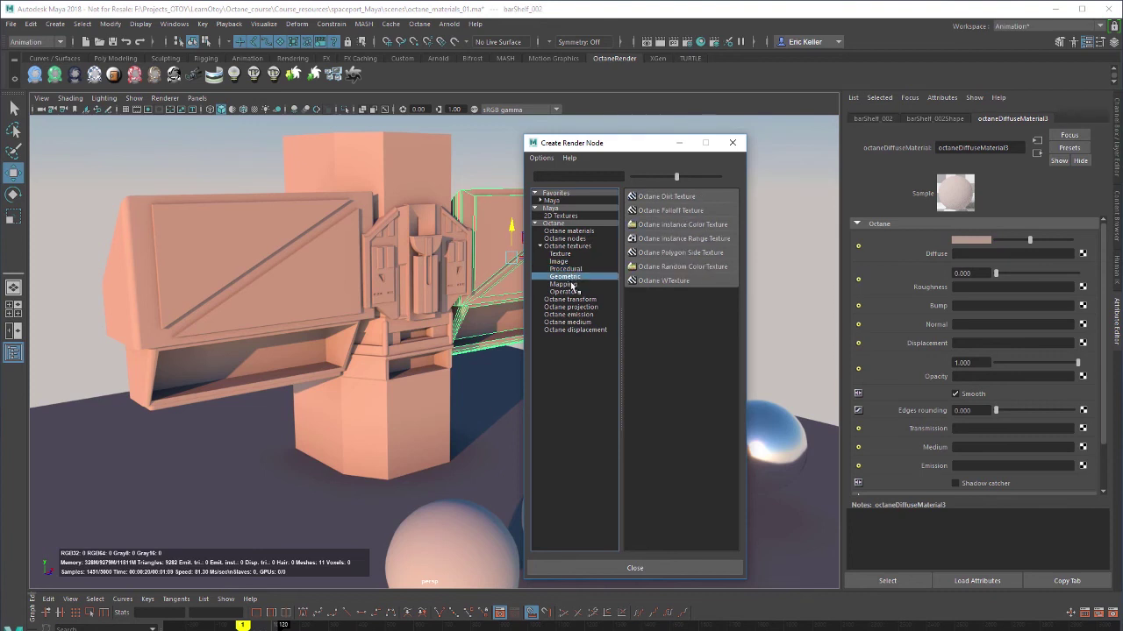
{"action": "left_click", "coordinate": [682, 197]}
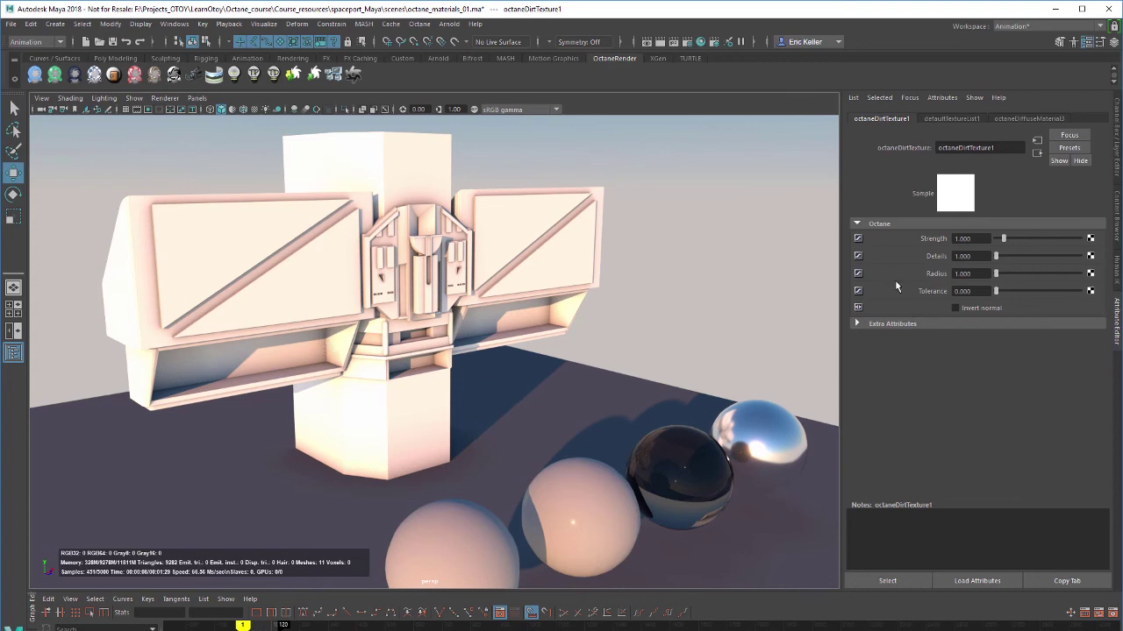
Set the dirt texture's strength to about 2.68, its details to about 60 and its radius to about 4225
{"action": "left_click_drag", "start_coordinate": [1004, 243], "coordinate": [1058, 256]}
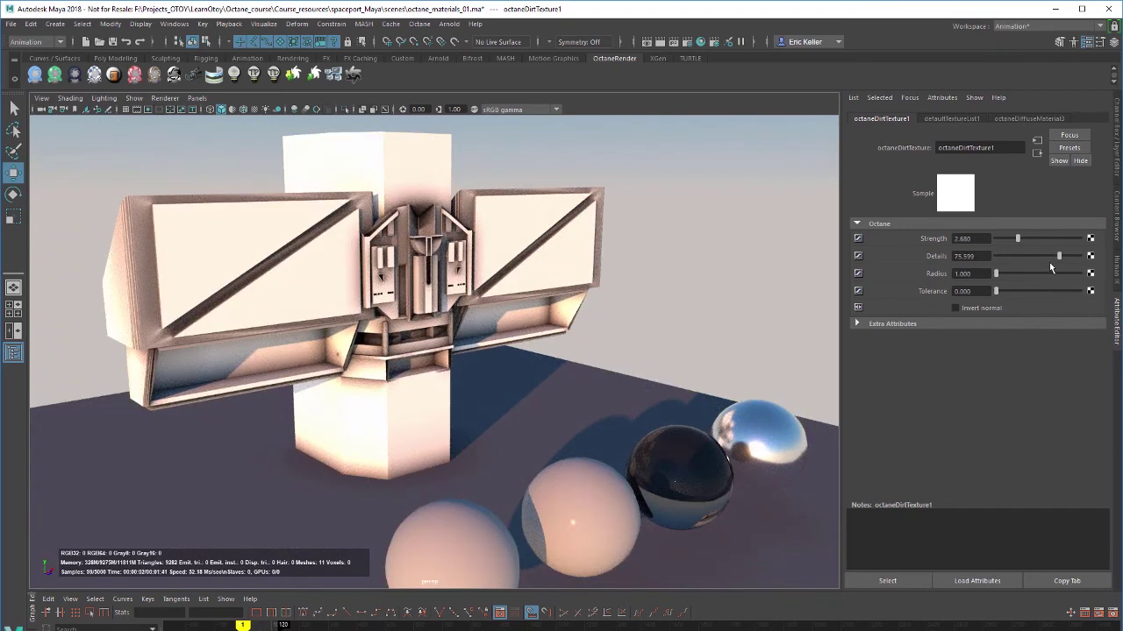
{"action": "left_click", "coordinate": [1045, 255]}
{"action": "left_click_drag", "start_coordinate": [1004, 271], "coordinate": [1001, 274]}
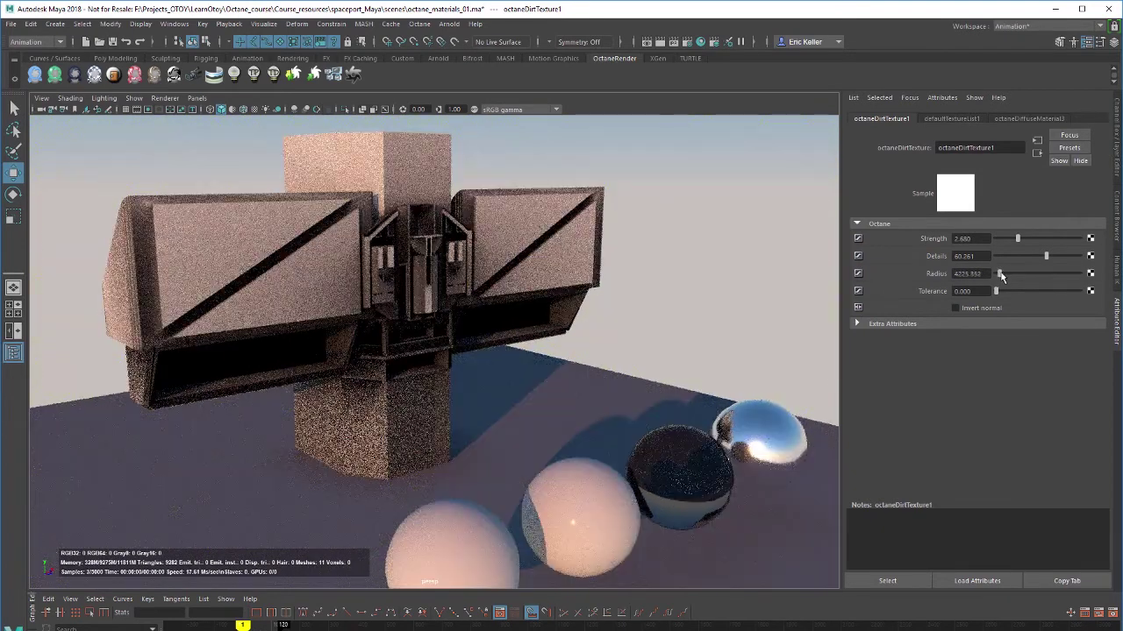
Return to the diffuse material and break the dirt texture's connection to its Diffuse channel
{"action": "left_click", "coordinate": [1038, 154]}
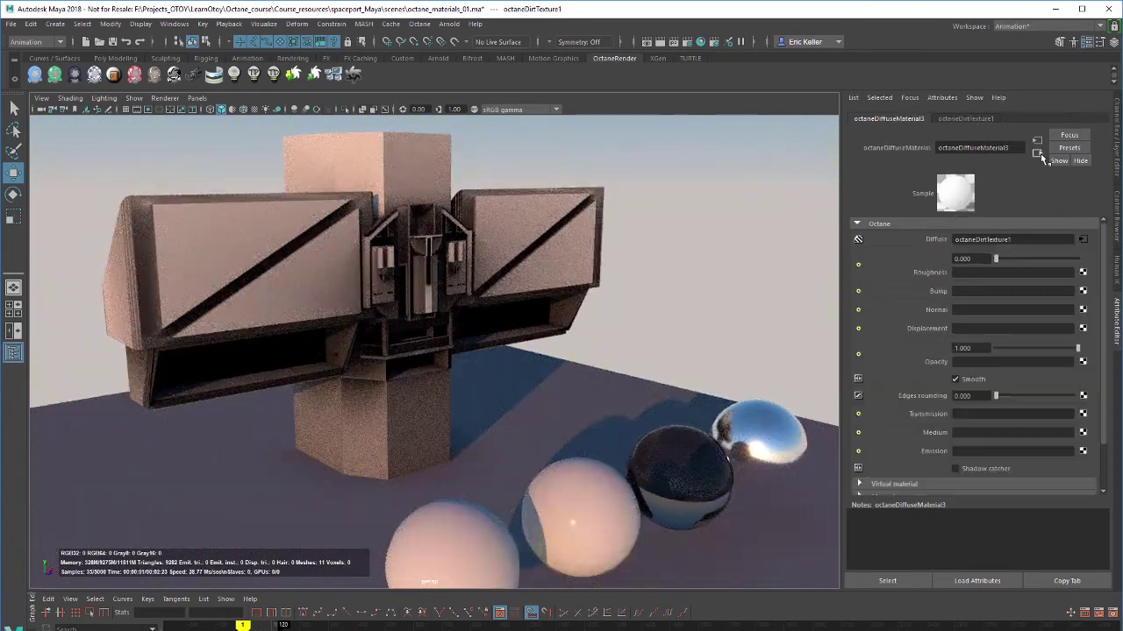
{"action": "right_click", "coordinate": [931, 239]}
{"action": "left_click", "coordinate": [965, 254]}
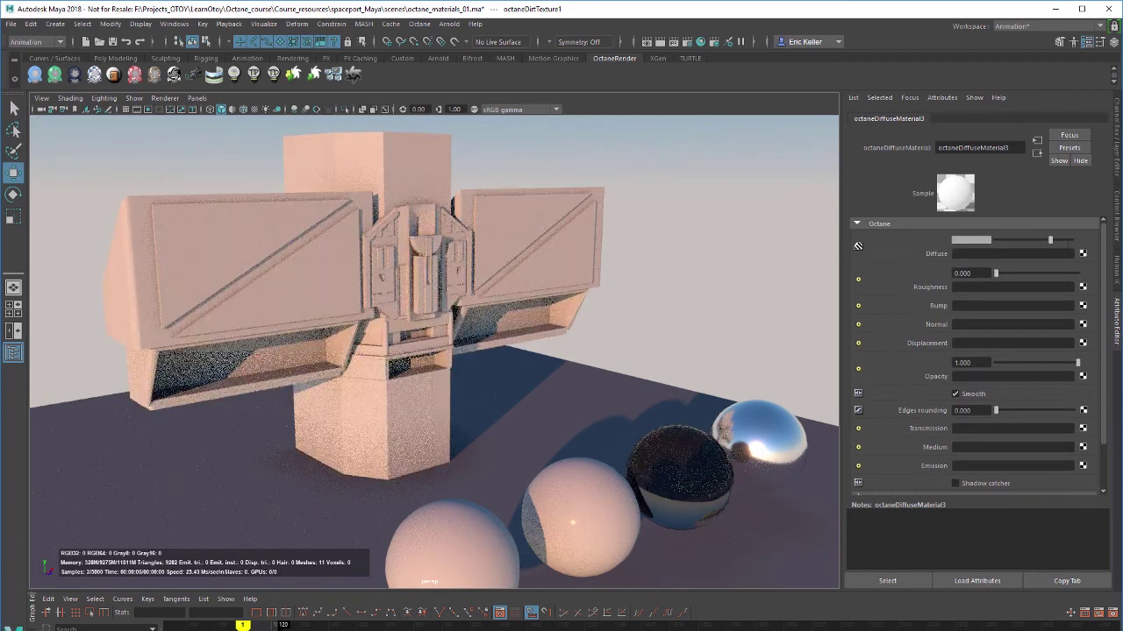
Connect an Octane Image Texture to the material's Diffuse channel and load bigBarMachine_1001_BaseColor.png from the Bar_Machine_textures folder
{"action": "left_click", "coordinate": [1083, 254]}
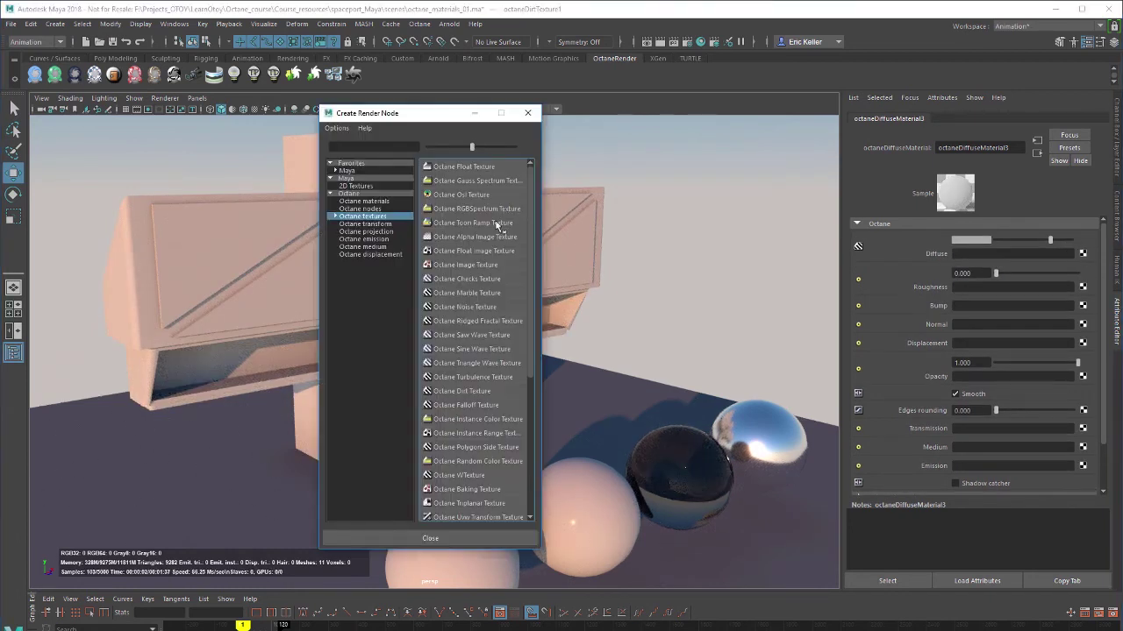
{"action": "left_click", "coordinate": [470, 266]}
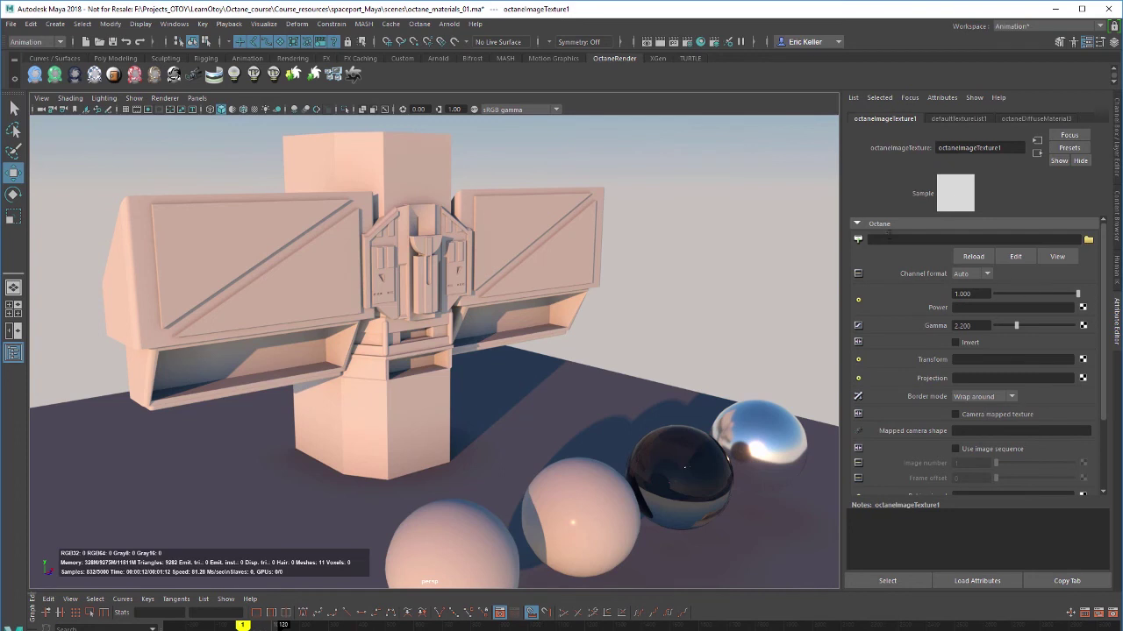
{"action": "left_click", "coordinate": [1087, 239]}
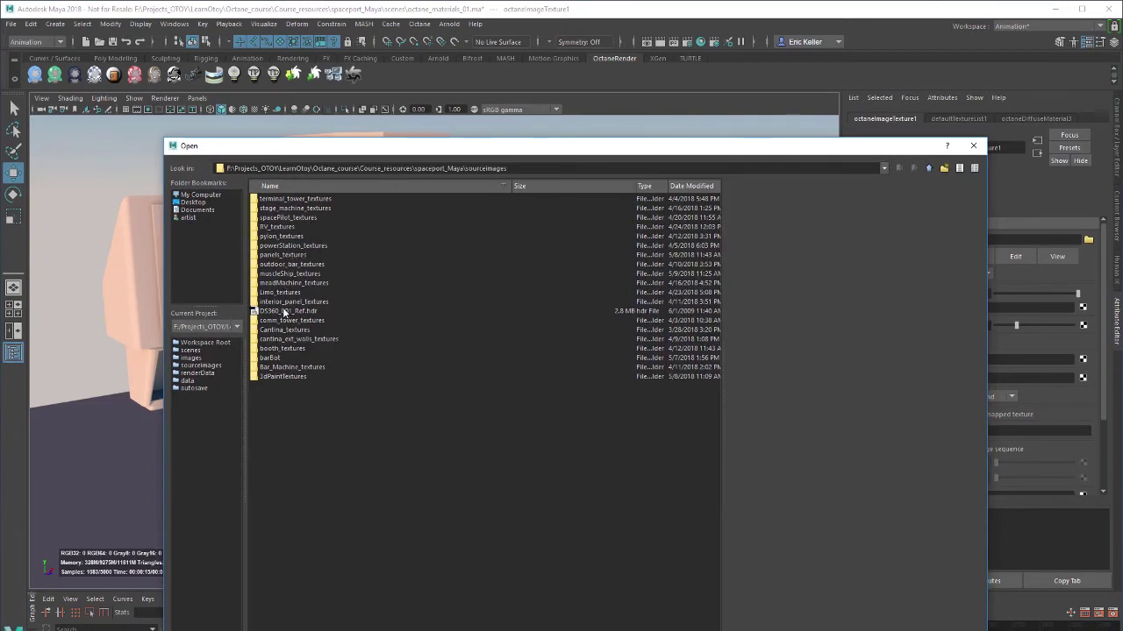
{"action": "double_click", "coordinate": [312, 367]}
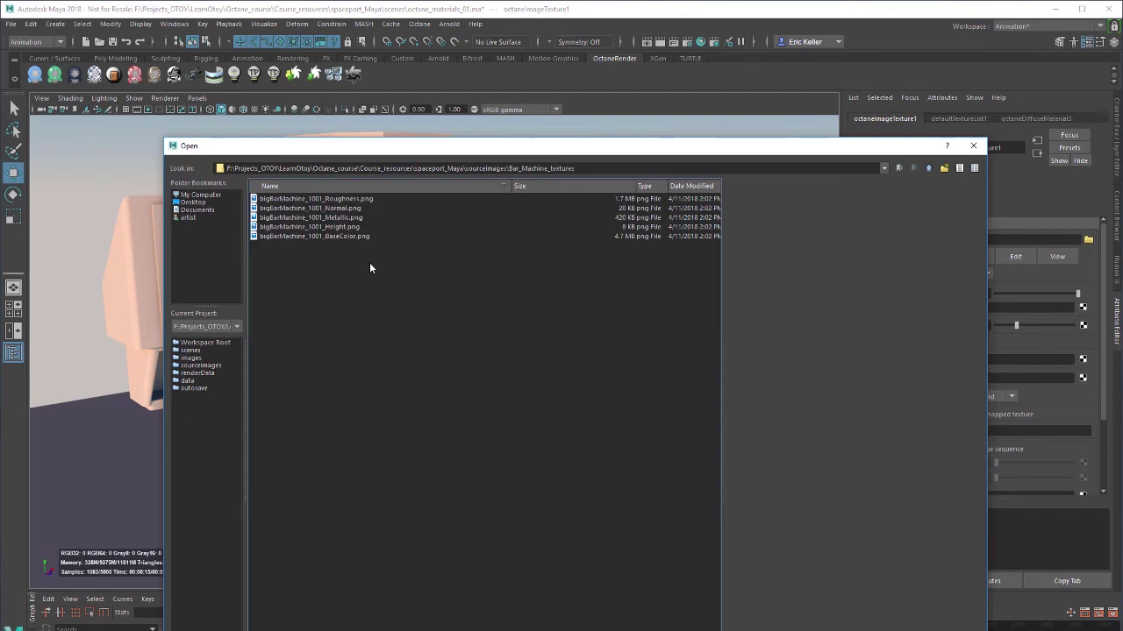
{"action": "left_click", "coordinate": [348, 235]}
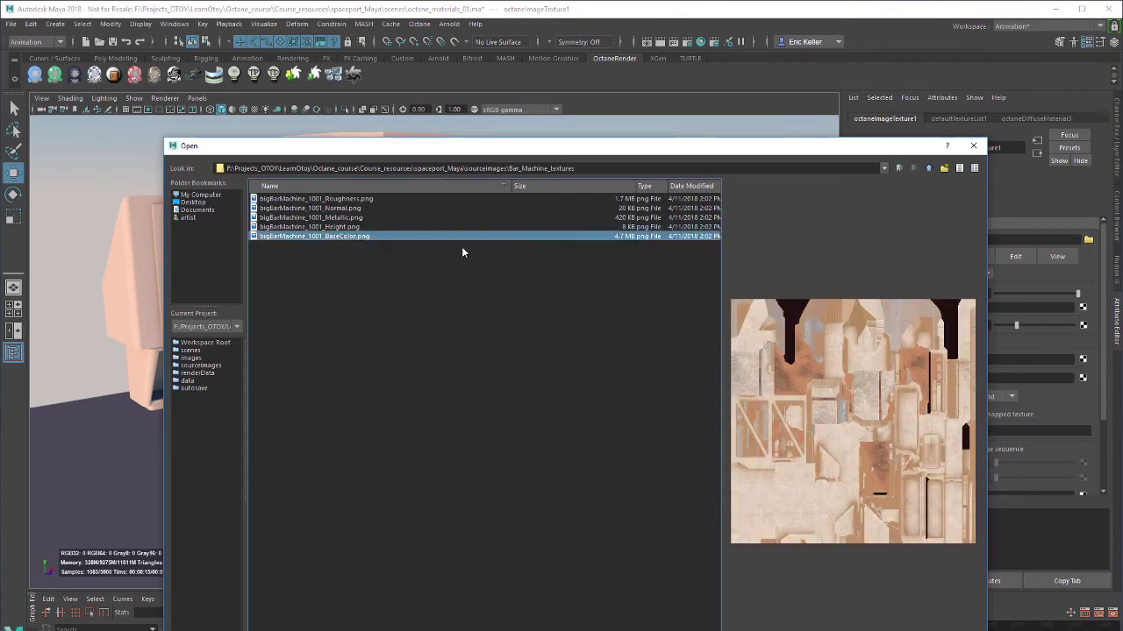
{"action": "left_click_drag", "start_coordinate": [630, 141], "coordinate": [443, 114]}
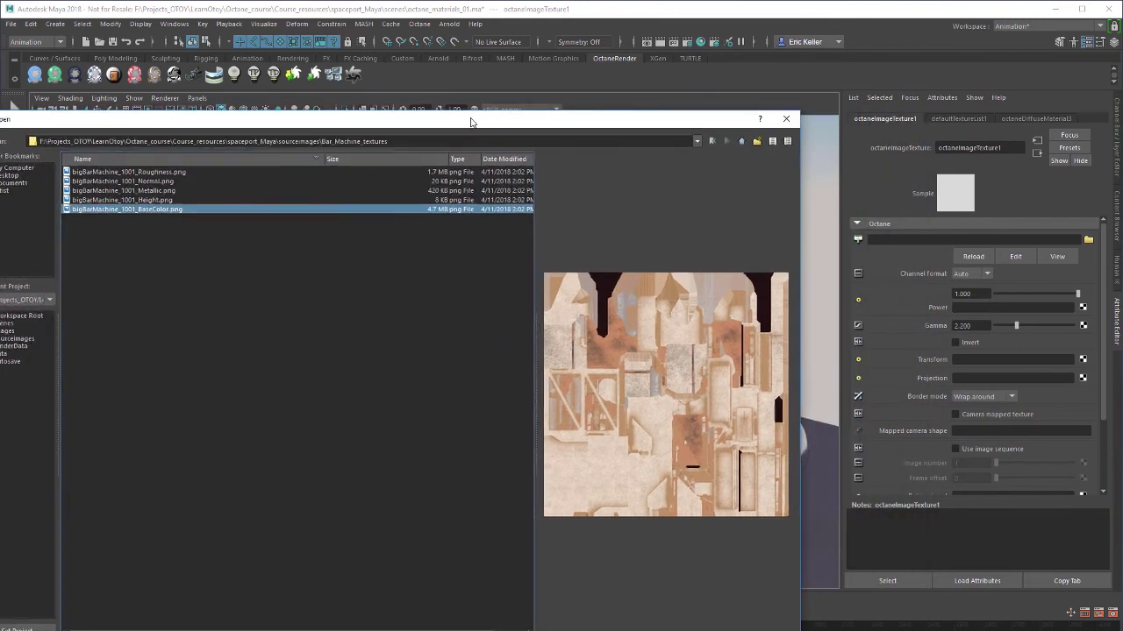
{"action": "key", "text": "Return"}
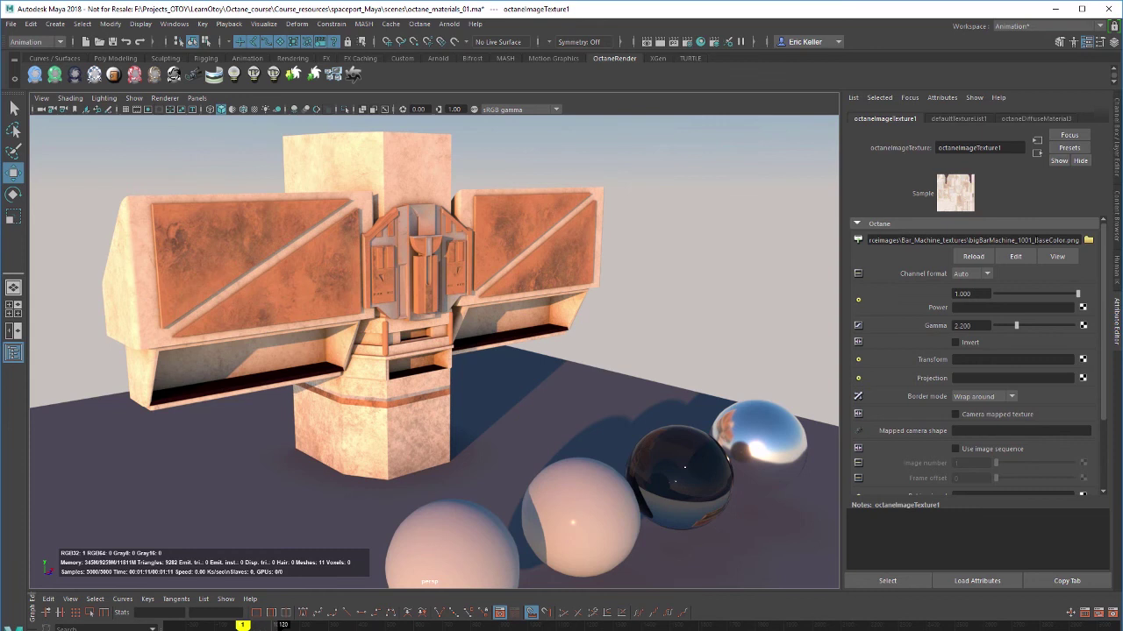
{"action": "left_click_drag", "start_coordinate": [1034, 240], "coordinate": [1054, 240]}
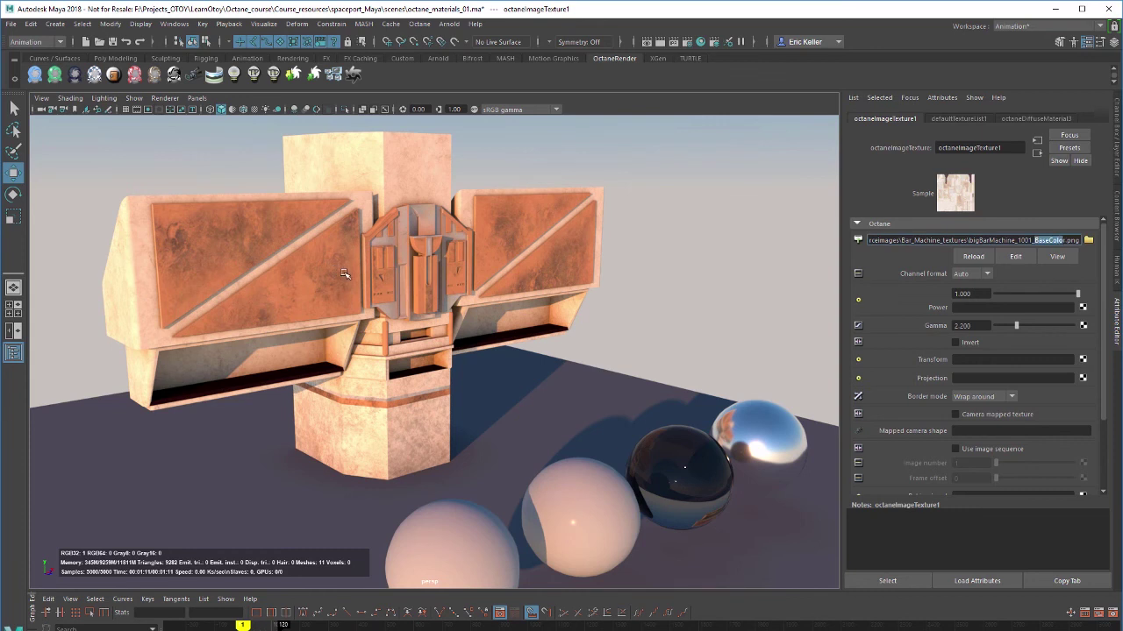
Return to the diffuse material, try a Roughness of about 0.283 and reset it to 0
{"action": "left_click", "coordinate": [1038, 155]}
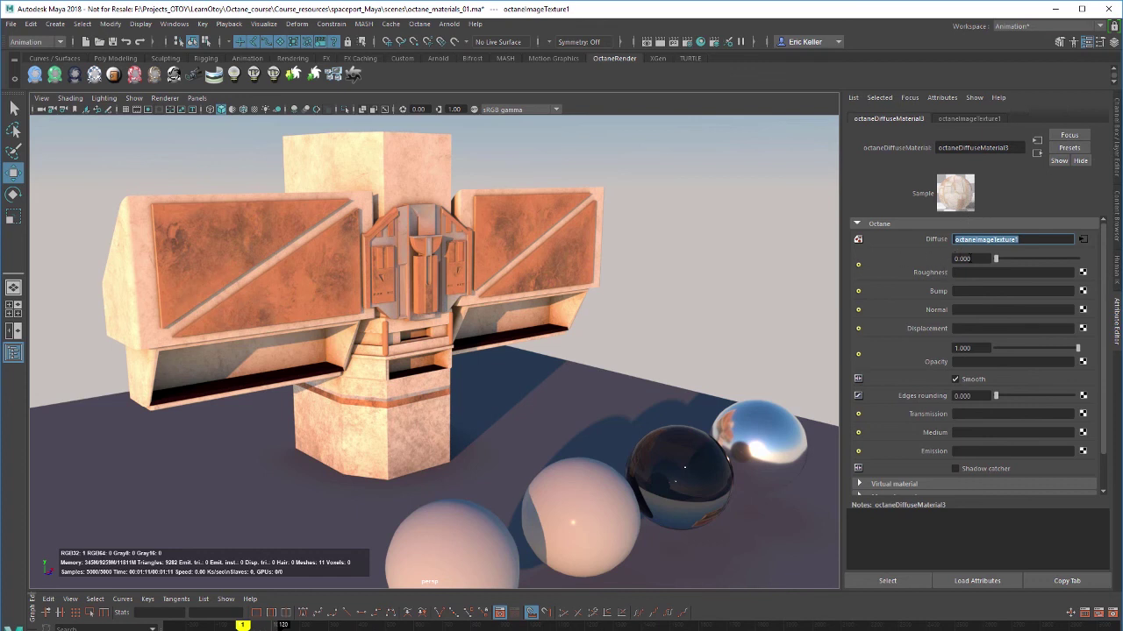
{"action": "left_click_drag", "start_coordinate": [1001, 256], "coordinate": [1028, 259]}
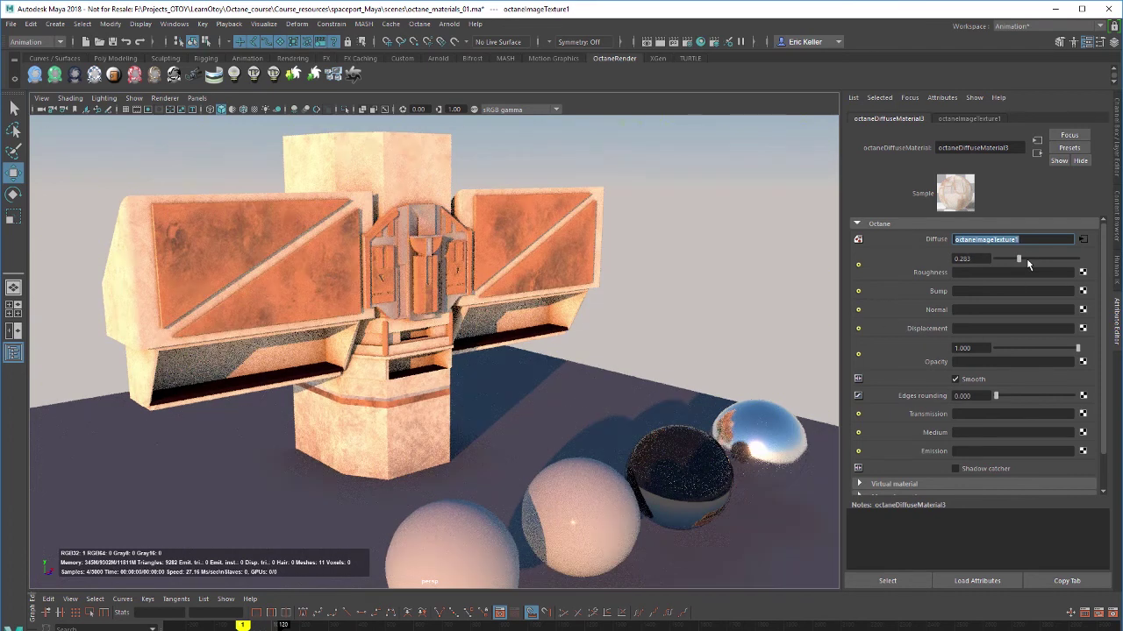
{"action": "left_click_drag", "start_coordinate": [1019, 259], "coordinate": [995, 262]}
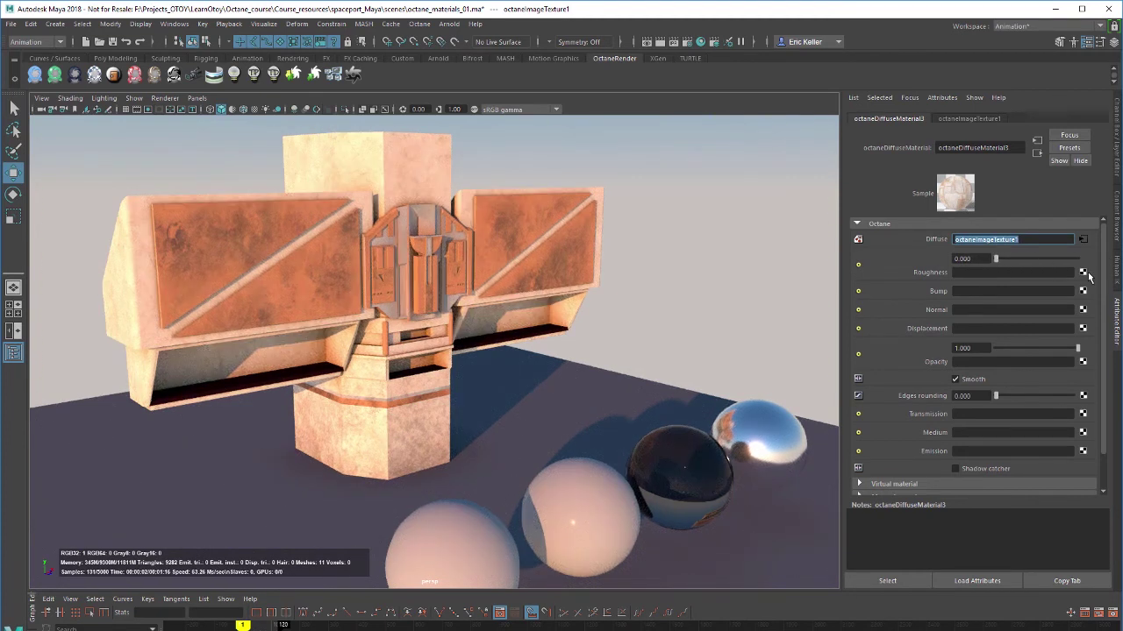
Connect an Octane Dirt Texture to the Roughness channel with strength about 6.87, details about 29.6 and radius about 42254
{"action": "left_click", "coordinate": [1082, 272]}
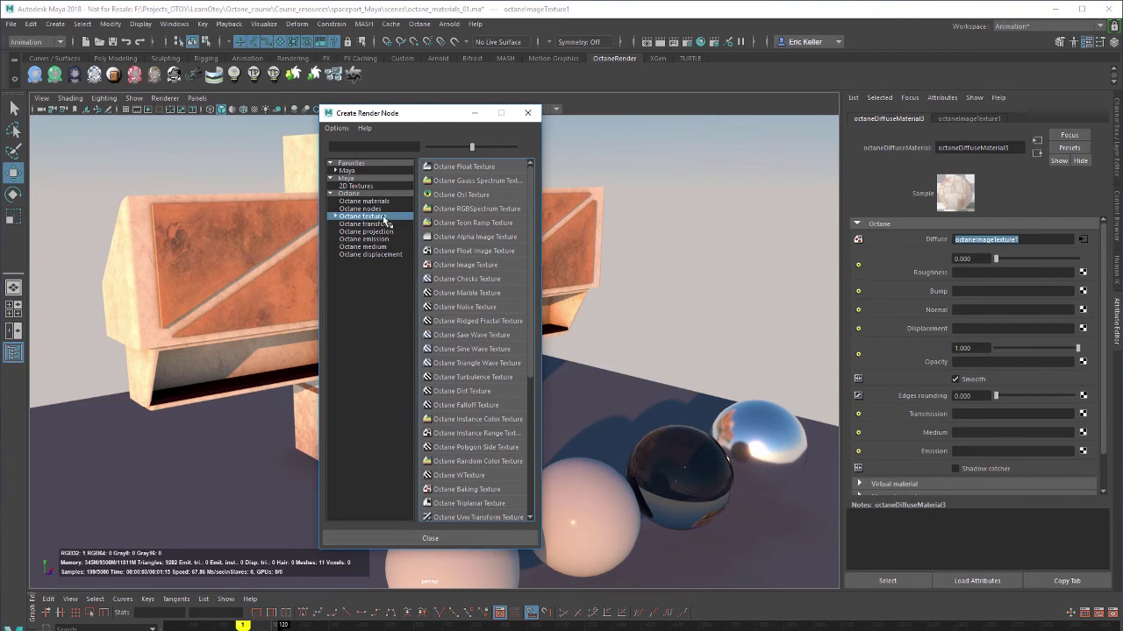
{"action": "left_click", "coordinate": [335, 217]}
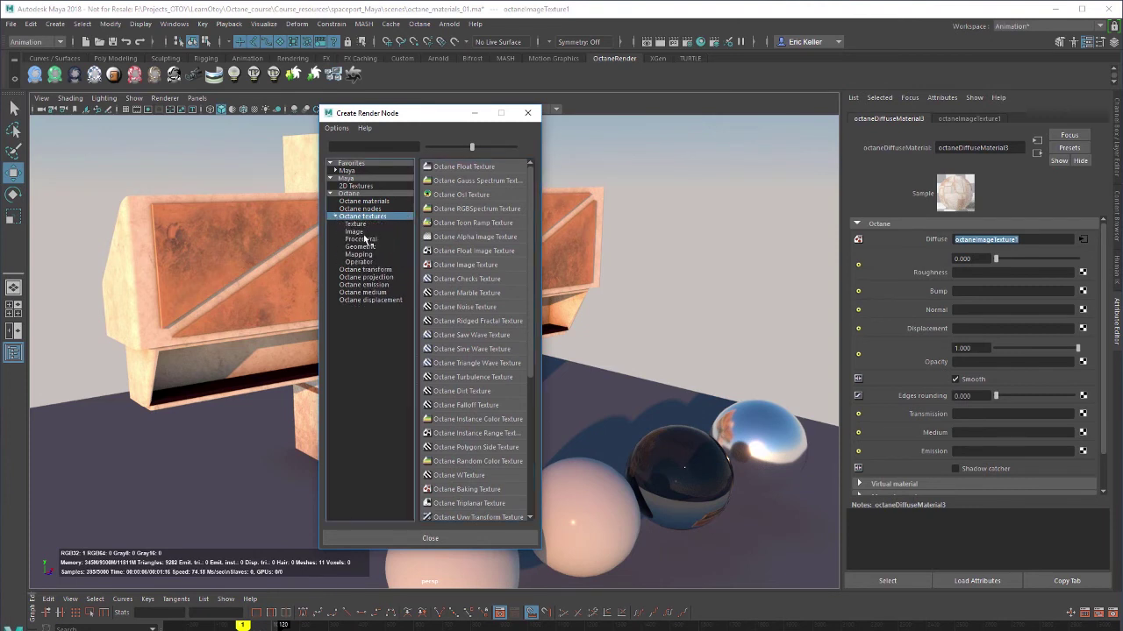
{"action": "left_click", "coordinate": [362, 248]}
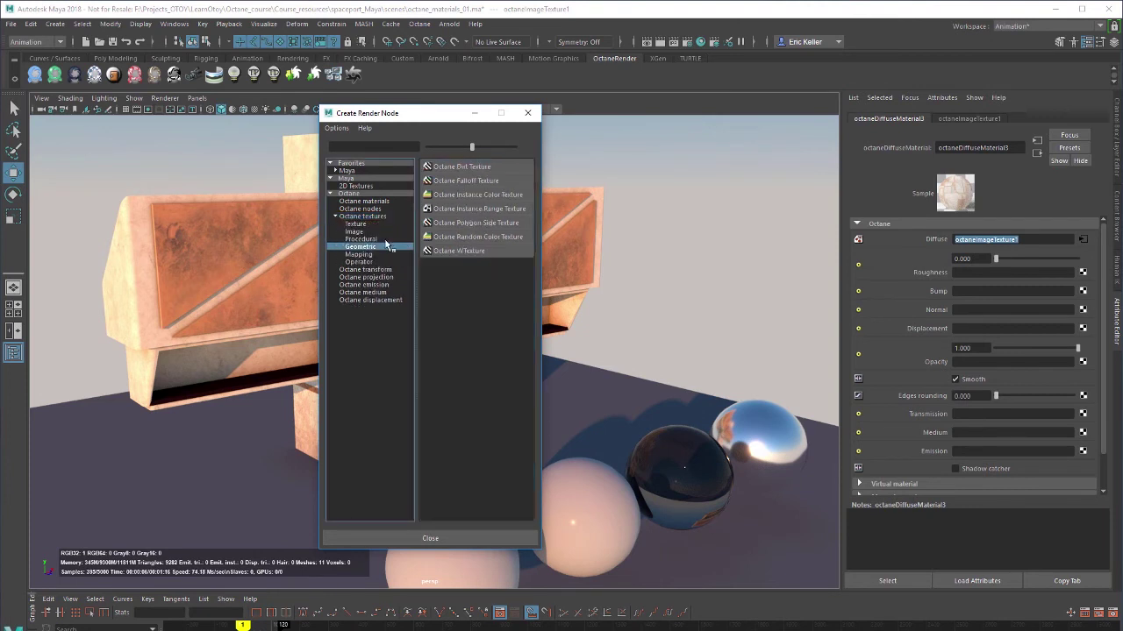
{"action": "left_click", "coordinate": [474, 167]}
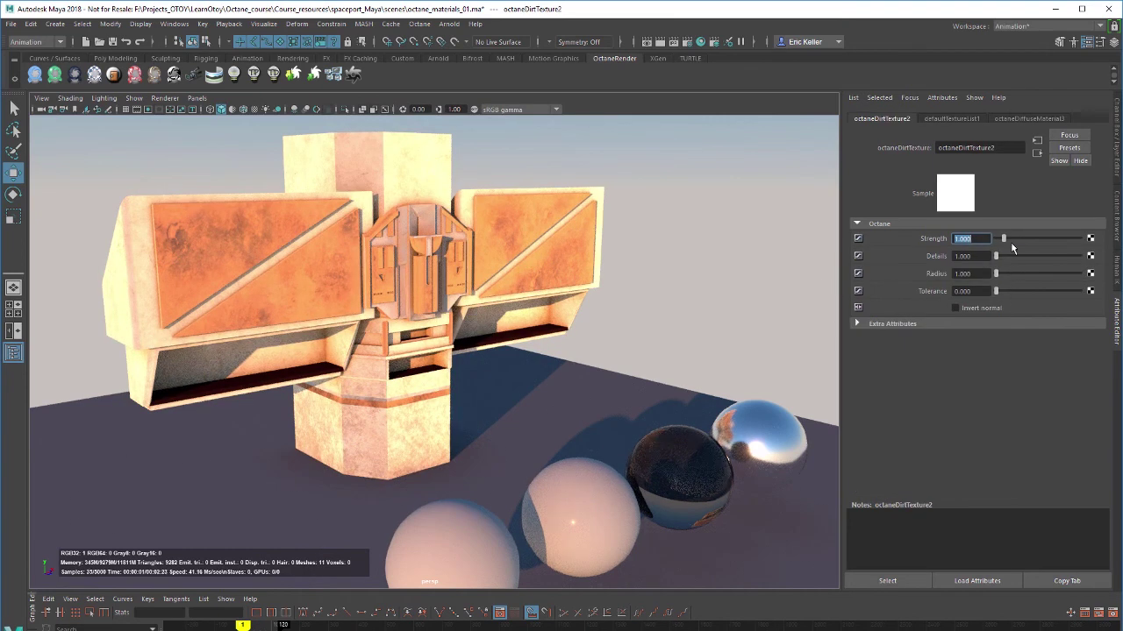
{"action": "left_click_drag", "start_coordinate": [1006, 239], "coordinate": [1030, 276]}
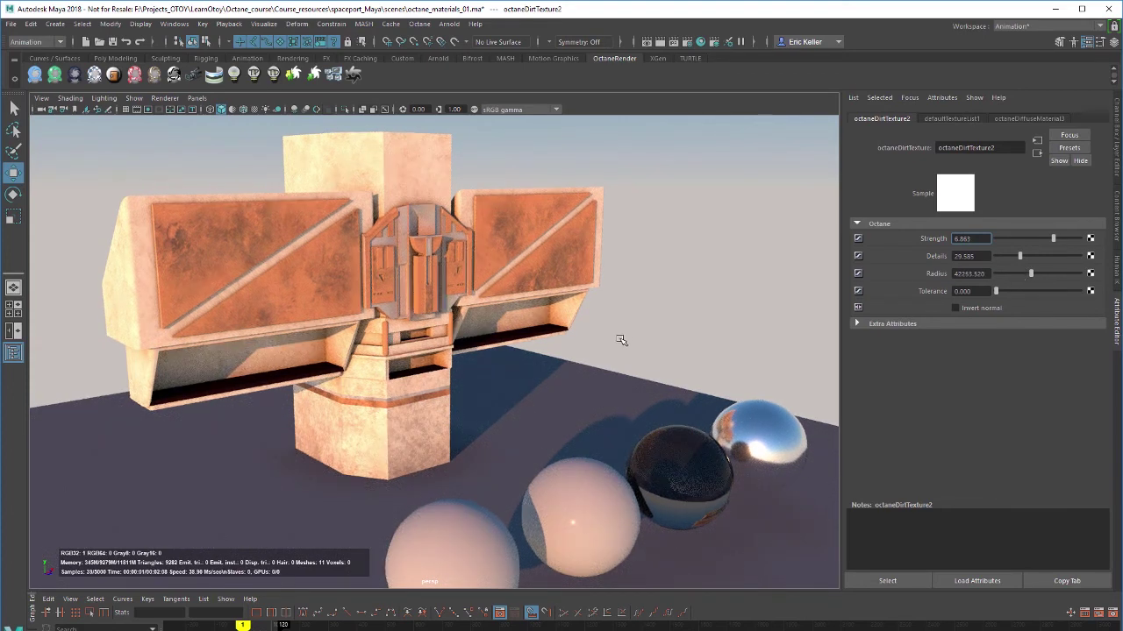
{"action": "left_click_drag", "start_coordinate": [609, 333], "coordinate": [583, 331], "text": "alt"}
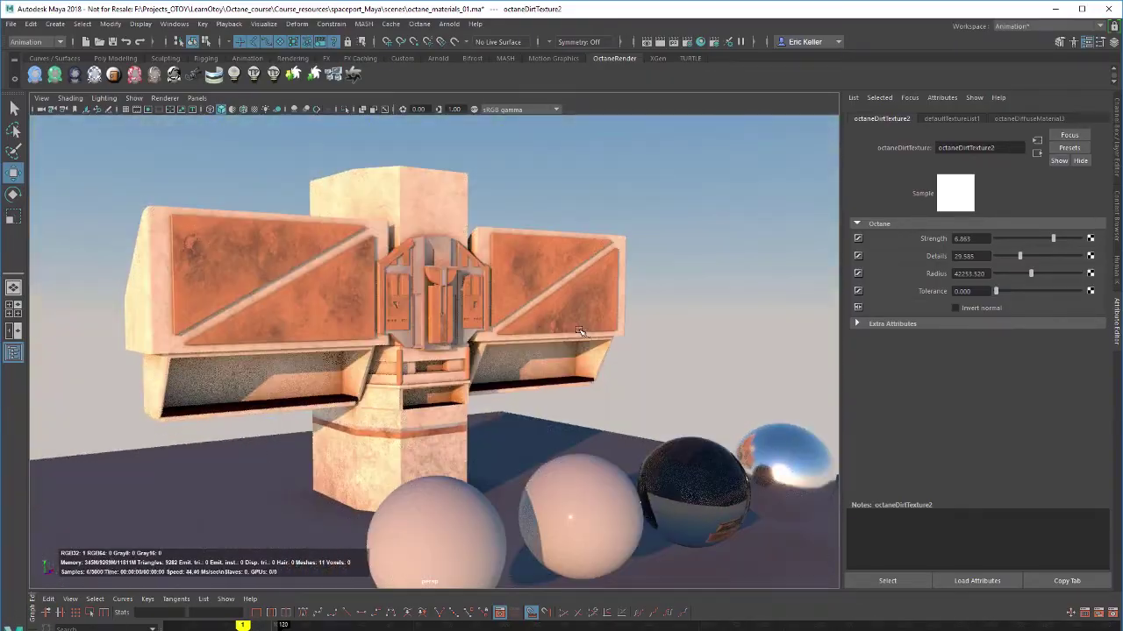
Return to the diffuse material and connect an Octane Turbulence Texture to its Bump channel
{"action": "left_click", "coordinate": [1038, 153]}
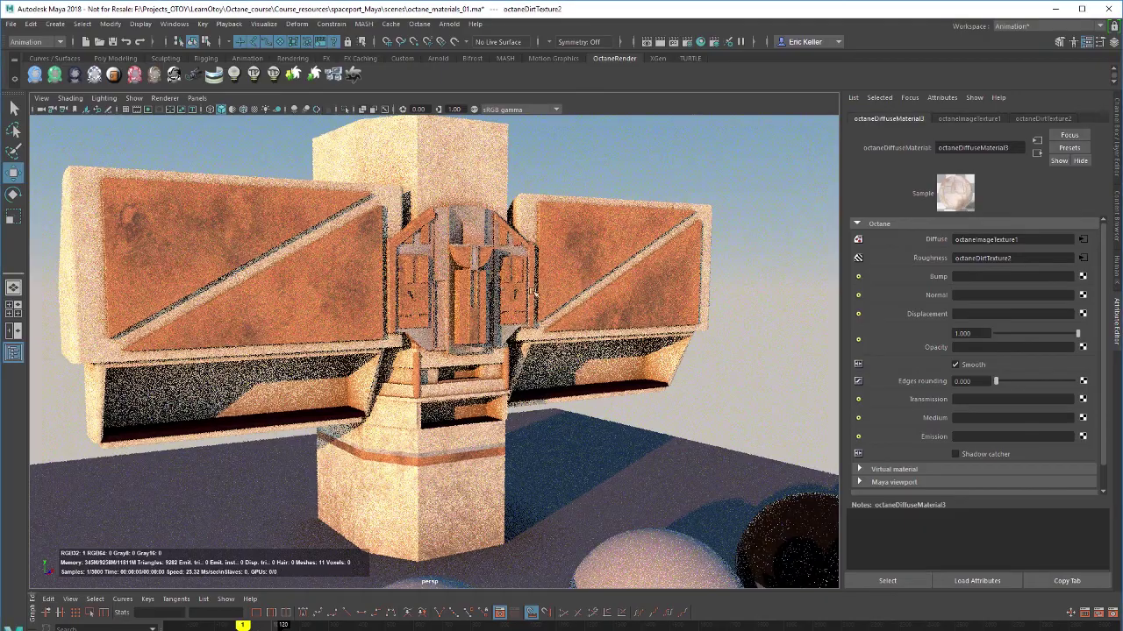
{"action": "right_click_drag", "start_coordinate": [532, 292], "coordinate": [626, 412], "text": "alt"}
{"action": "mouse_move", "coordinate": [627, 412]}
{"action": "left_mouse_down", "text": "alt"}
{"action": "mouse_move", "coordinate": [550, 361]}
{"action": "mouse_move", "coordinate": [584, 263]}
{"action": "left_mouse_up", "text": "alt"}
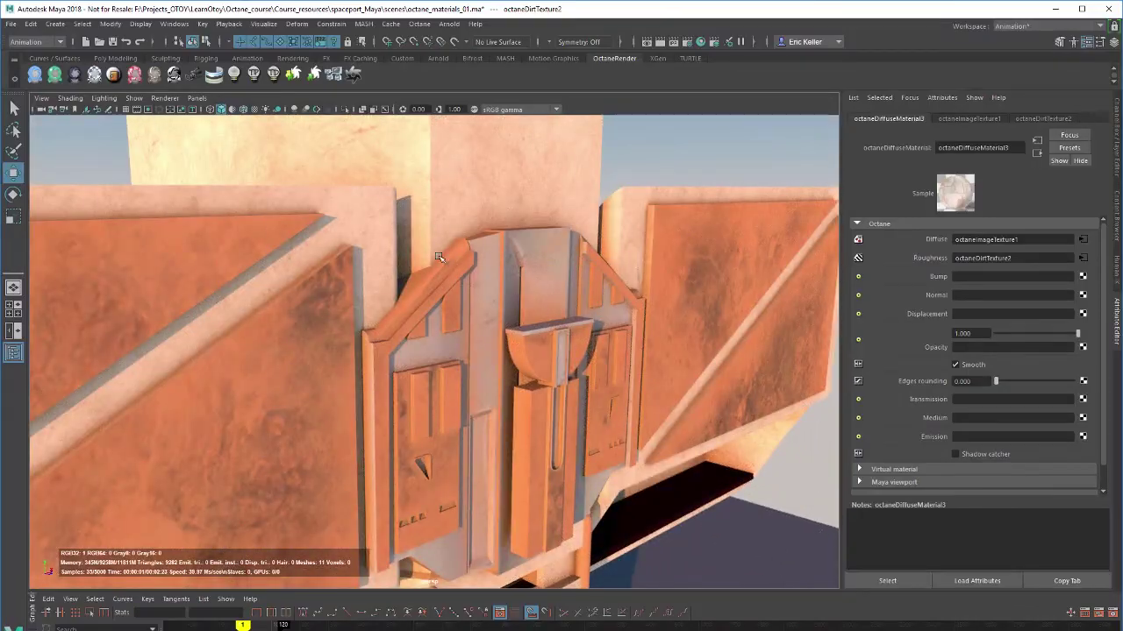
{"action": "left_click", "coordinate": [1084, 277]}
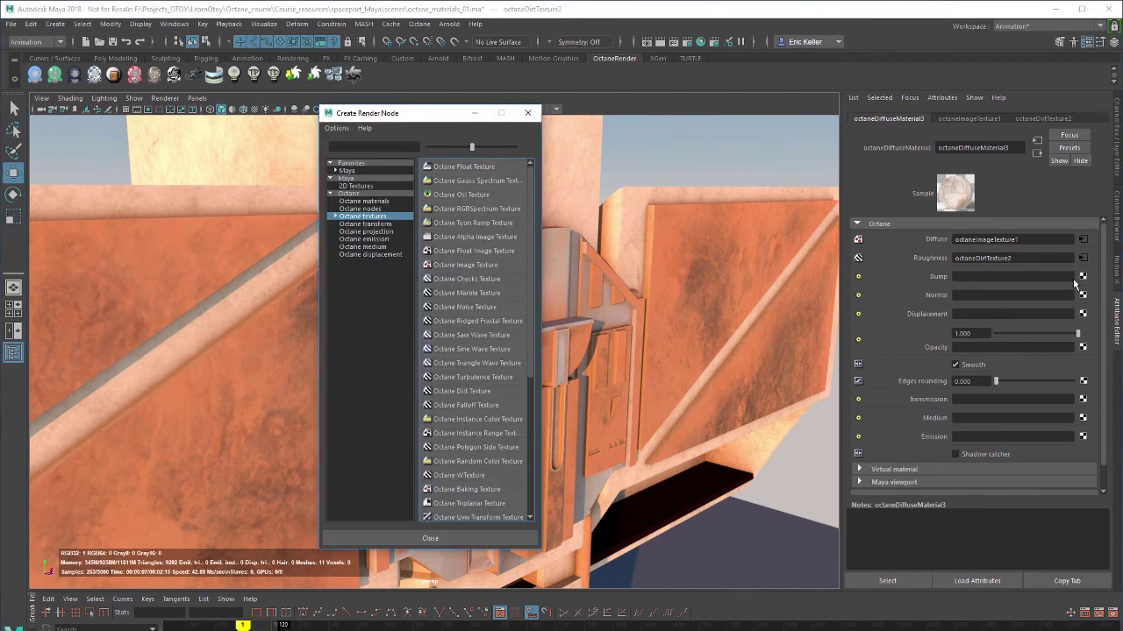
{"action": "left_click_drag", "start_coordinate": [409, 123], "coordinate": [581, 155]}
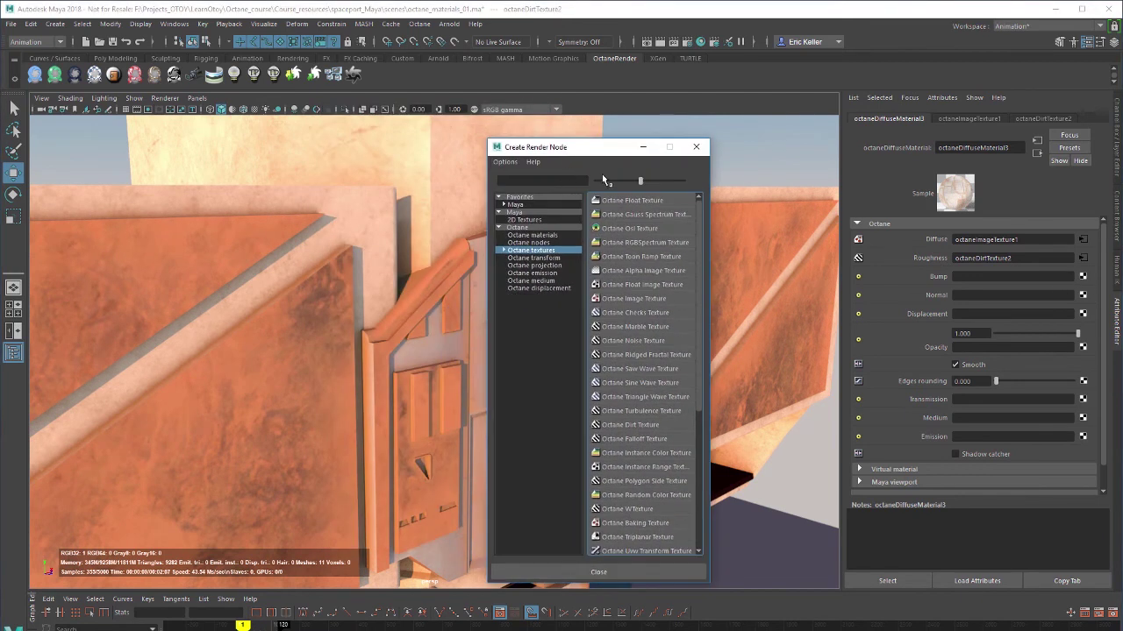
{"action": "left_click", "coordinate": [645, 411]}
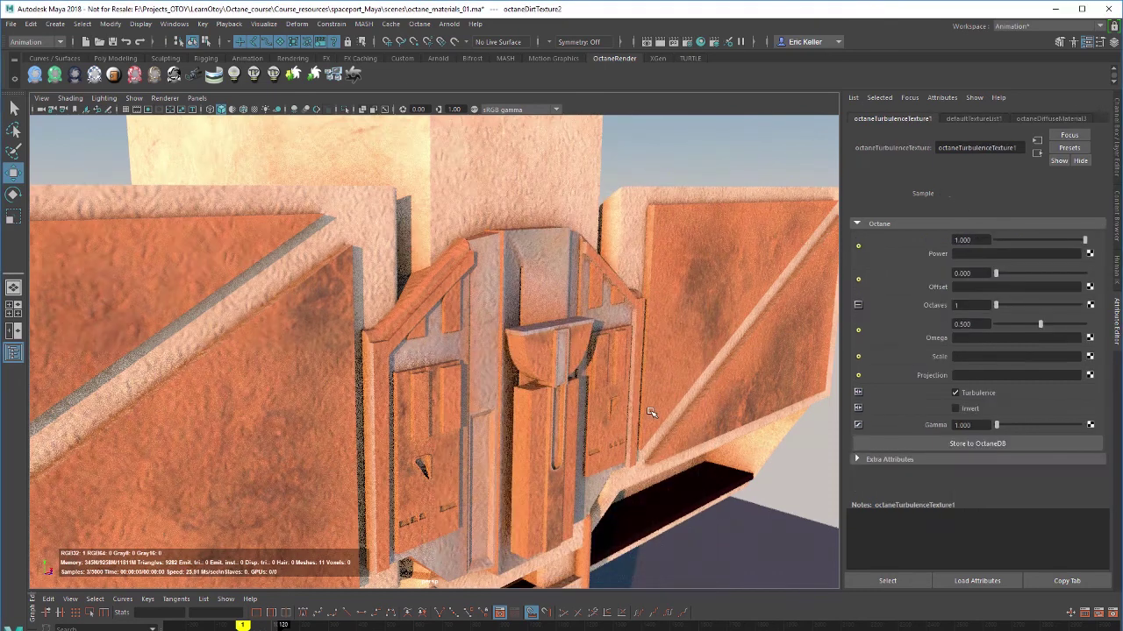
Try the turbulence texture's Power at about 0.147 and raise it back to 1
{"action": "left_click_drag", "start_coordinate": [530, 361], "coordinate": [573, 251], "text": "alt"}
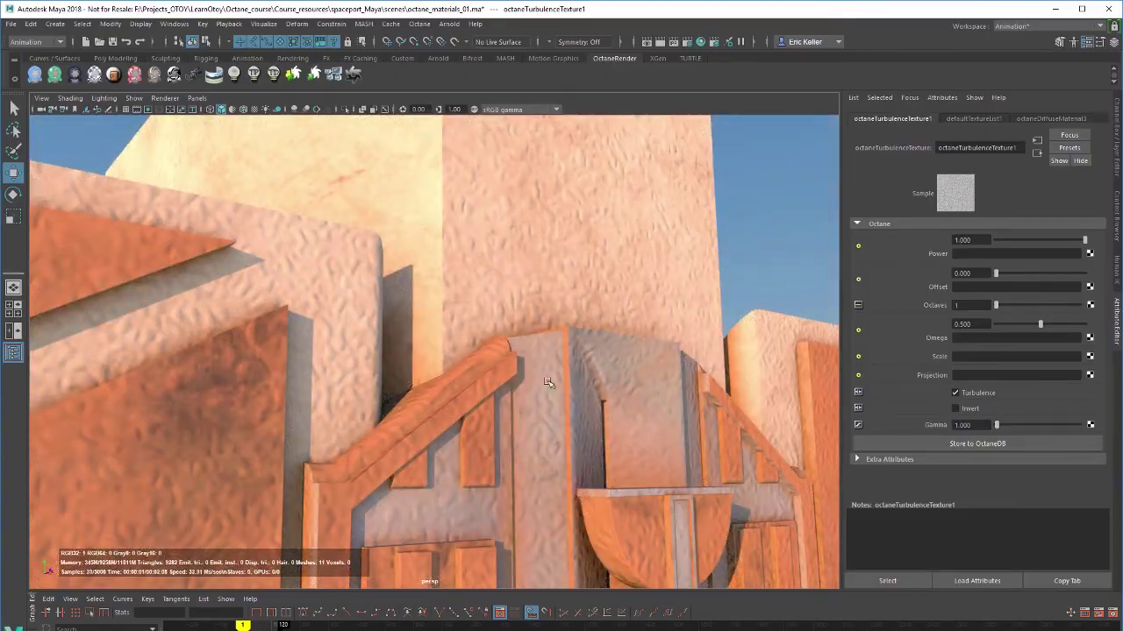
{"action": "mouse_move", "coordinate": [690, 361]}
{"action": "left_mouse_down", "text": "alt"}
{"action": "mouse_move", "coordinate": [639, 355]}
{"action": "mouse_move", "coordinate": [697, 349]}
{"action": "left_mouse_up", "text": "alt"}
{"action": "scroll", "coordinate": [640, 355], "scroll_direction": "down", "scroll_amount": 5}
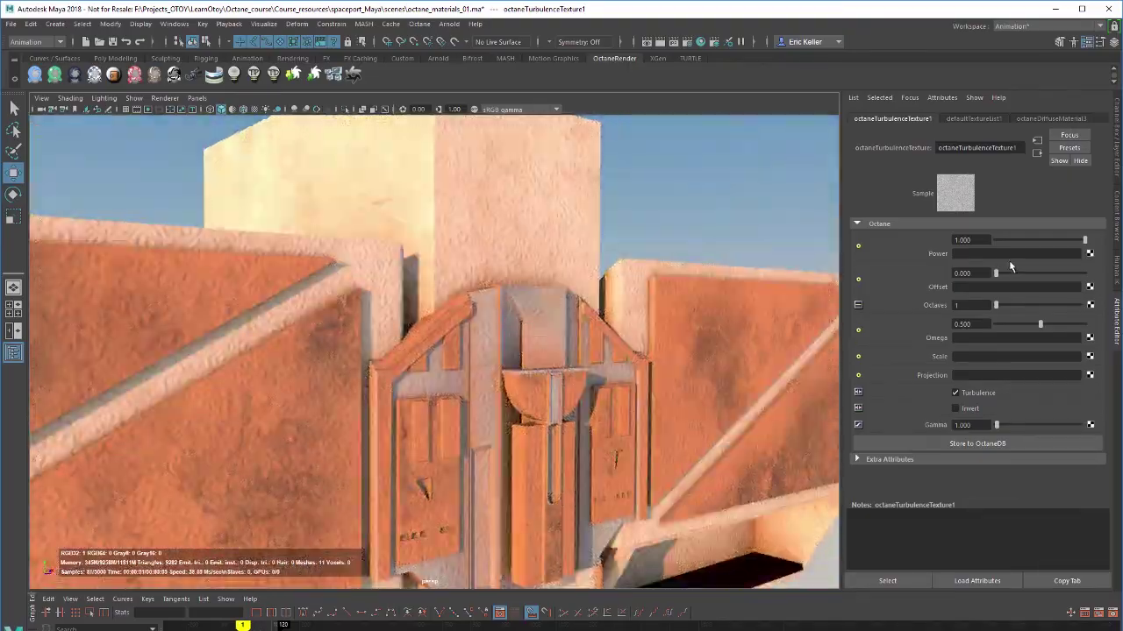
{"action": "left_click_drag", "start_coordinate": [1074, 240], "coordinate": [1014, 248]}
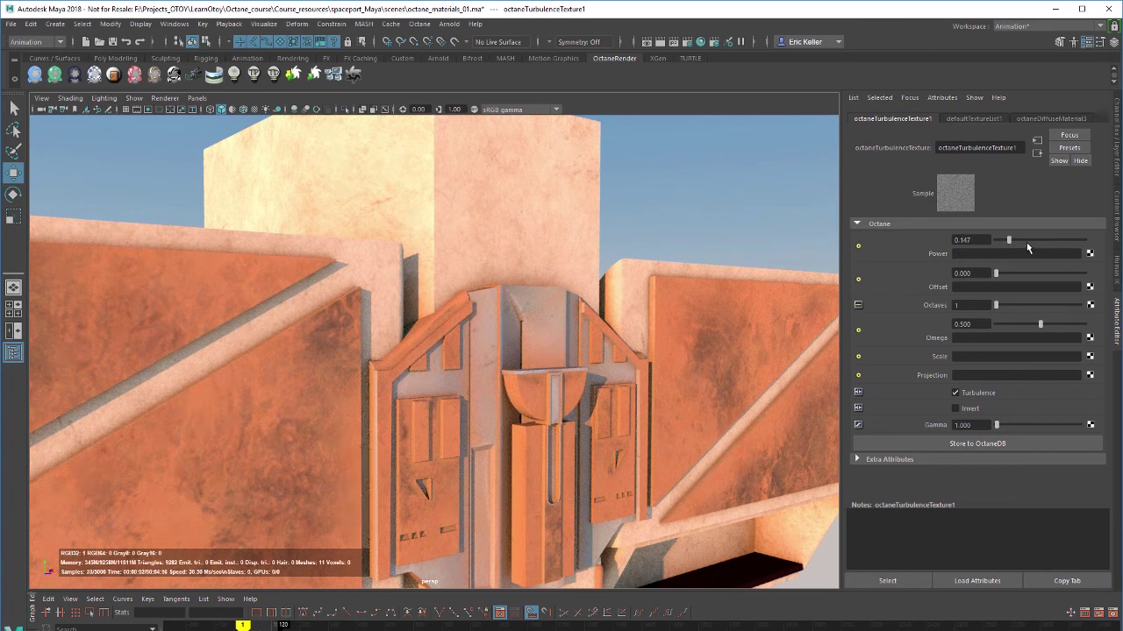
{"action": "left_click_drag", "start_coordinate": [1026, 242], "coordinate": [1114, 246]}
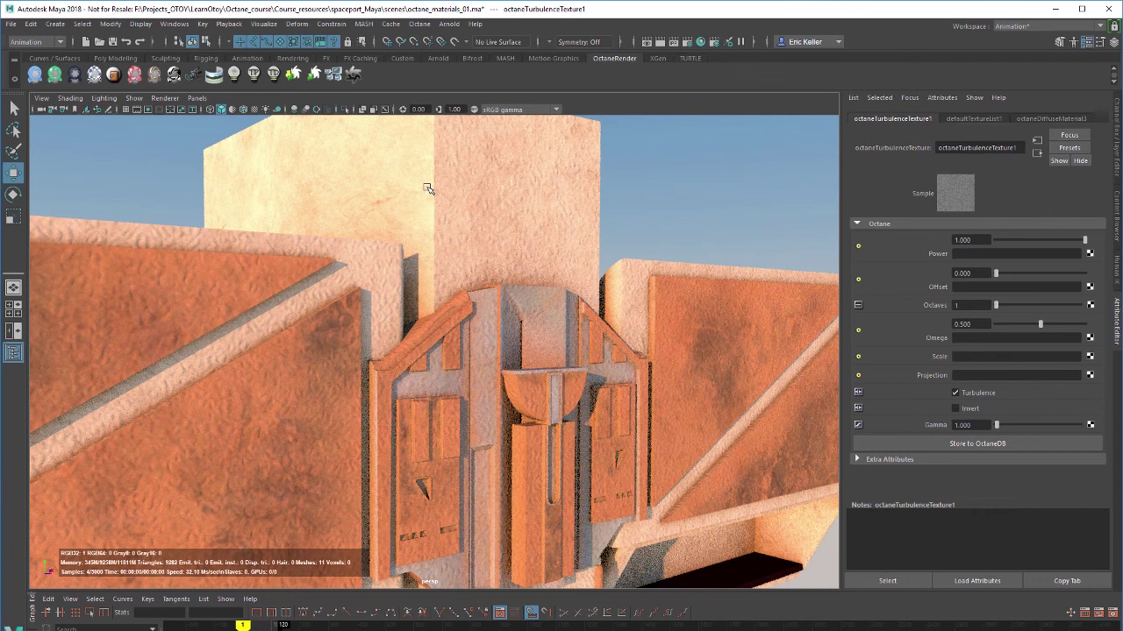
{"action": "left_click_drag", "start_coordinate": [1037, 240], "coordinate": [1088, 243]}
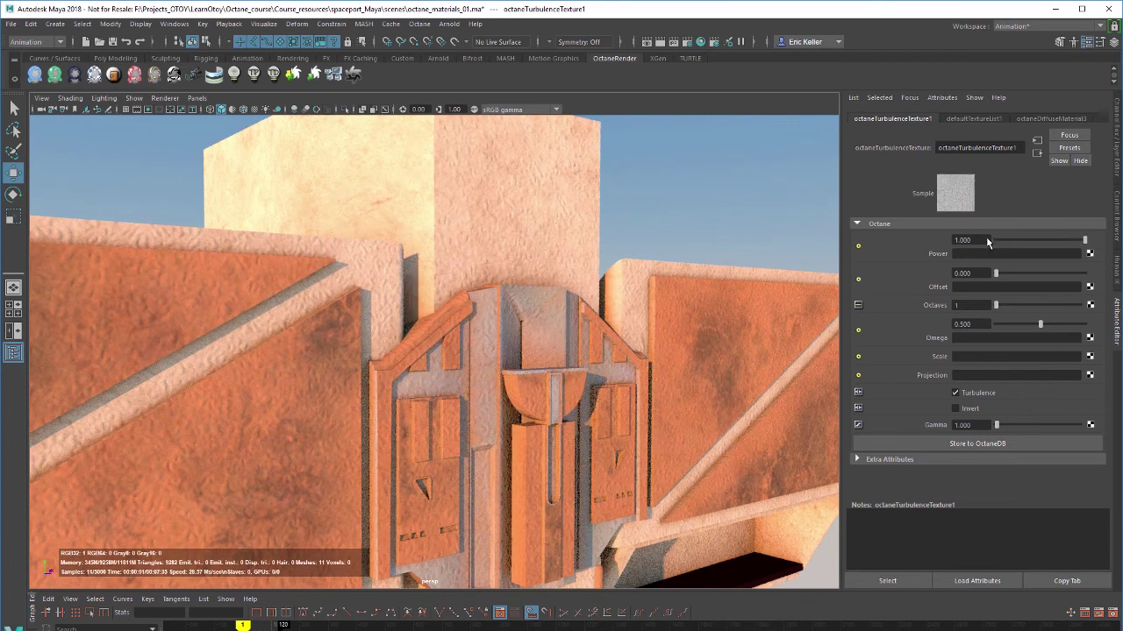
Try a Power of 5 on the turbulence texture and restore it to 1
{"action": "left_click", "coordinate": [880, 241]}
{"action": "type", "text": "5"}
{"action": "key", "text": "Return"}
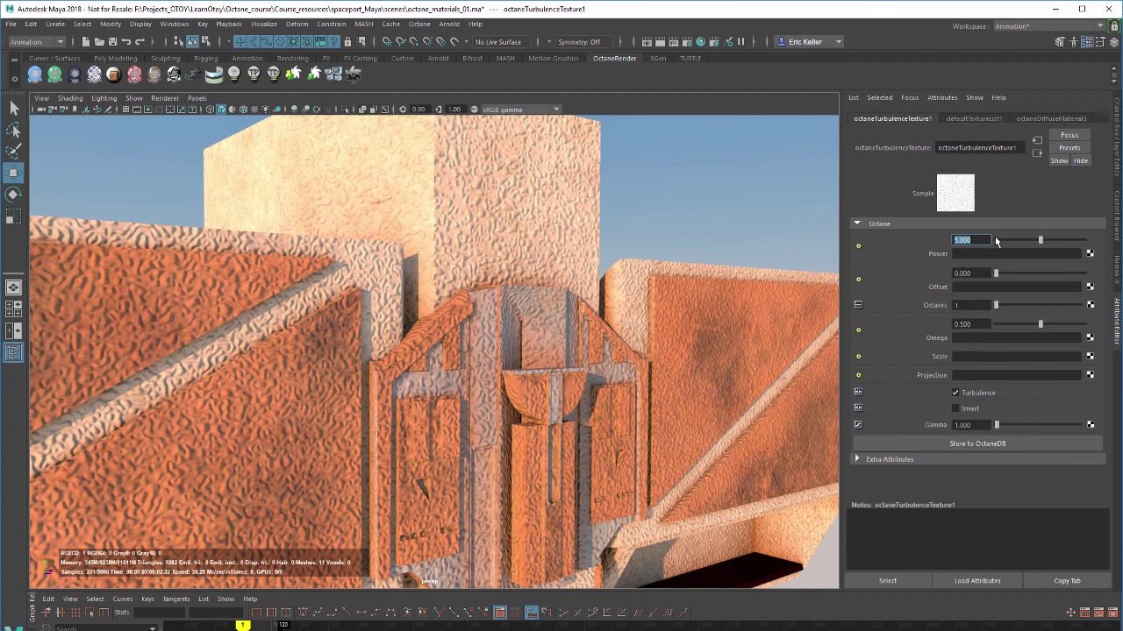
{"action": "type", "text": "1"}
{"action": "key", "text": "Return"}
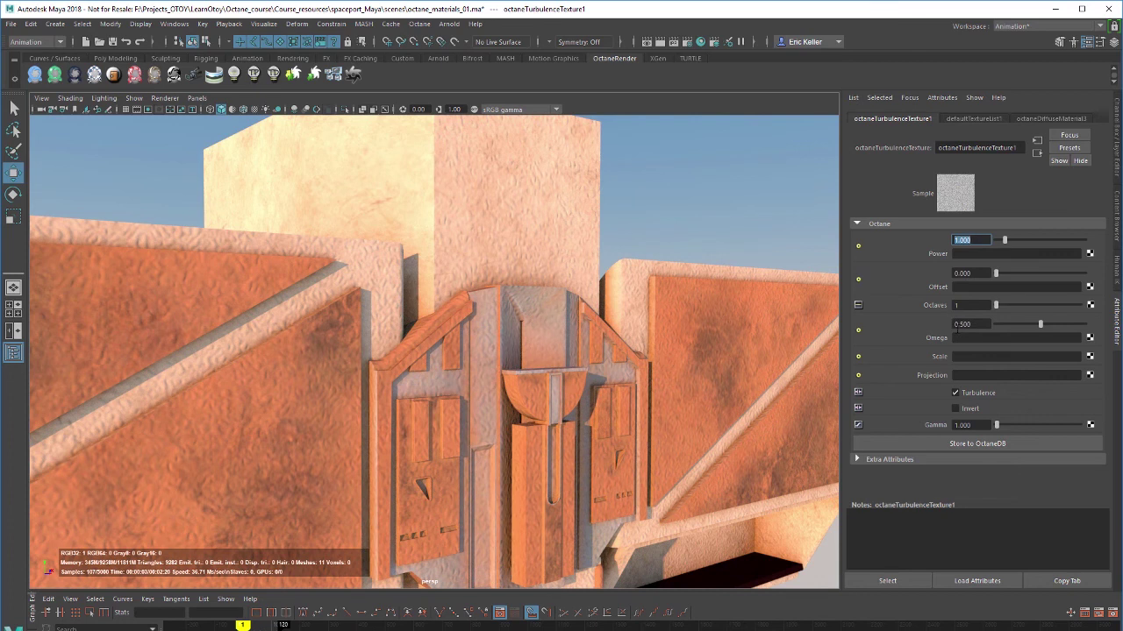
Set the turbulence texture's Gamma to 2.2 and its Power to about 1.467
{"action": "left_click", "coordinate": [981, 425]}
{"action": "type", "text": "2.2"}
{"action": "key", "text": "Return"}
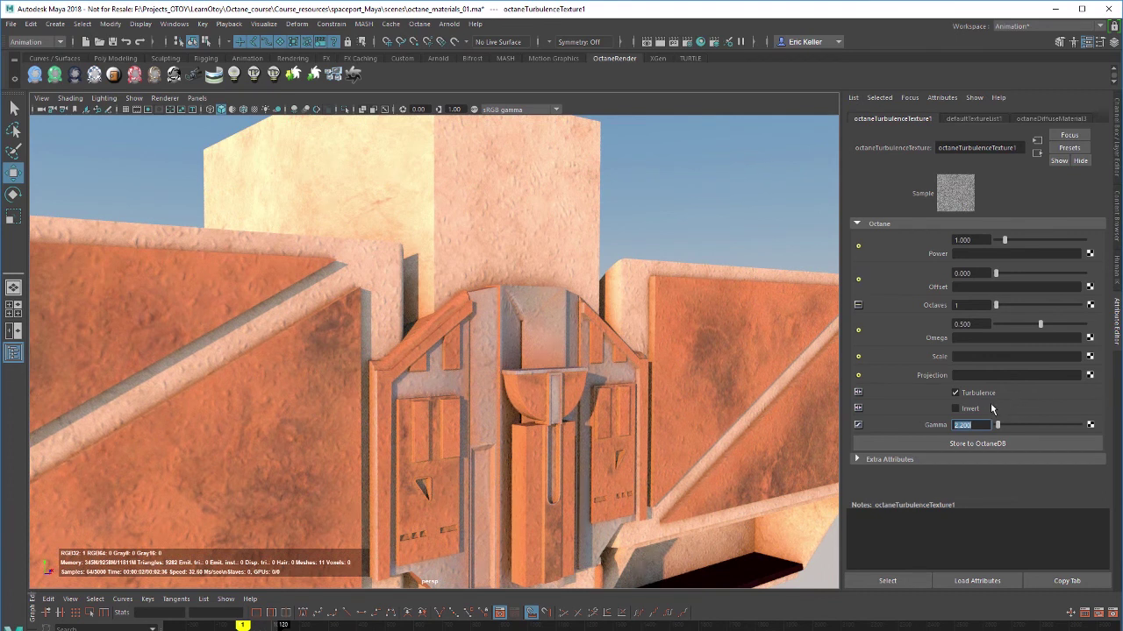
{"action": "left_click_drag", "start_coordinate": [1004, 240], "coordinate": [999, 241]}
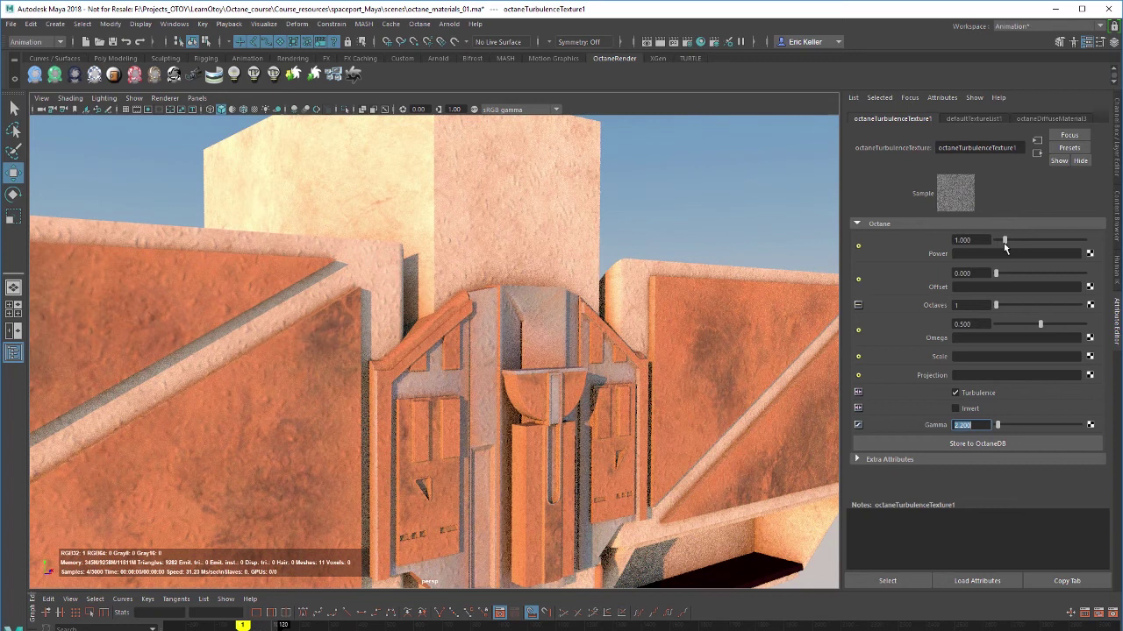
{"action": "left_click", "coordinate": [1008, 241]}
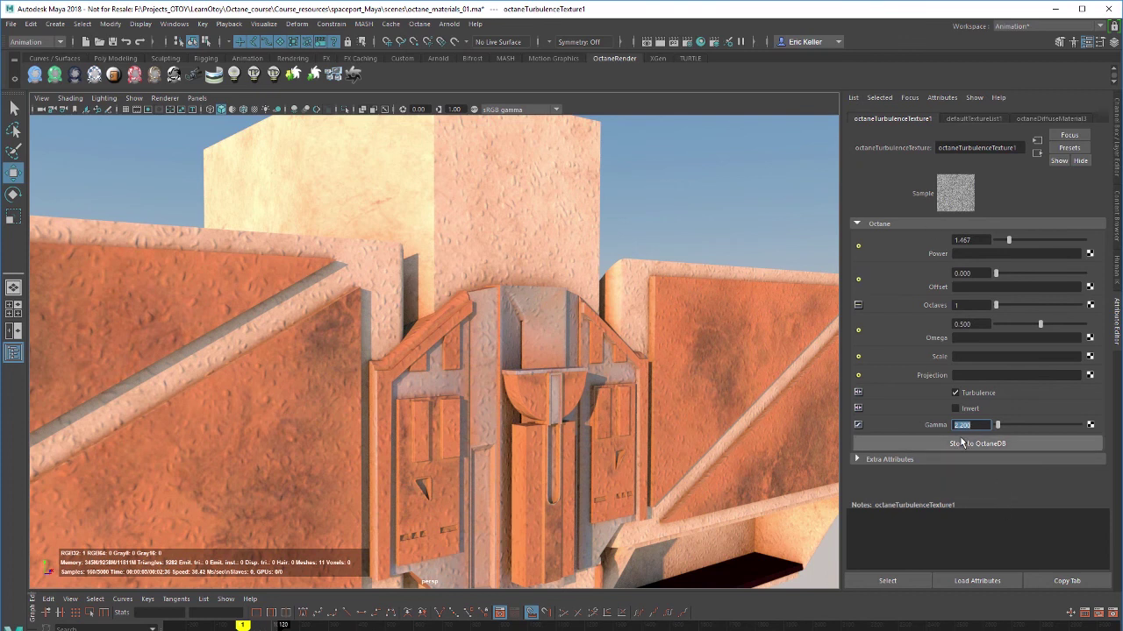
Set the turbulence texture's Gamma to 1, its Octaves to 11 and its Omega to about 0.807
{"action": "type", "text": "1"}
{"action": "key", "text": "Return"}
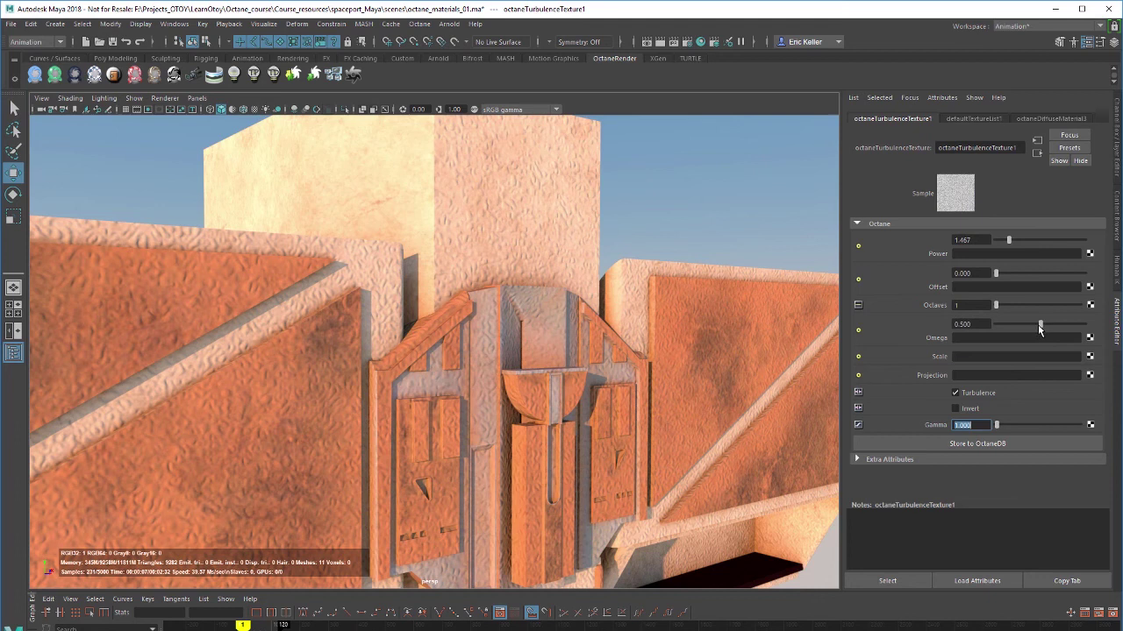
{"action": "left_click_drag", "start_coordinate": [1040, 328], "coordinate": [1048, 303]}
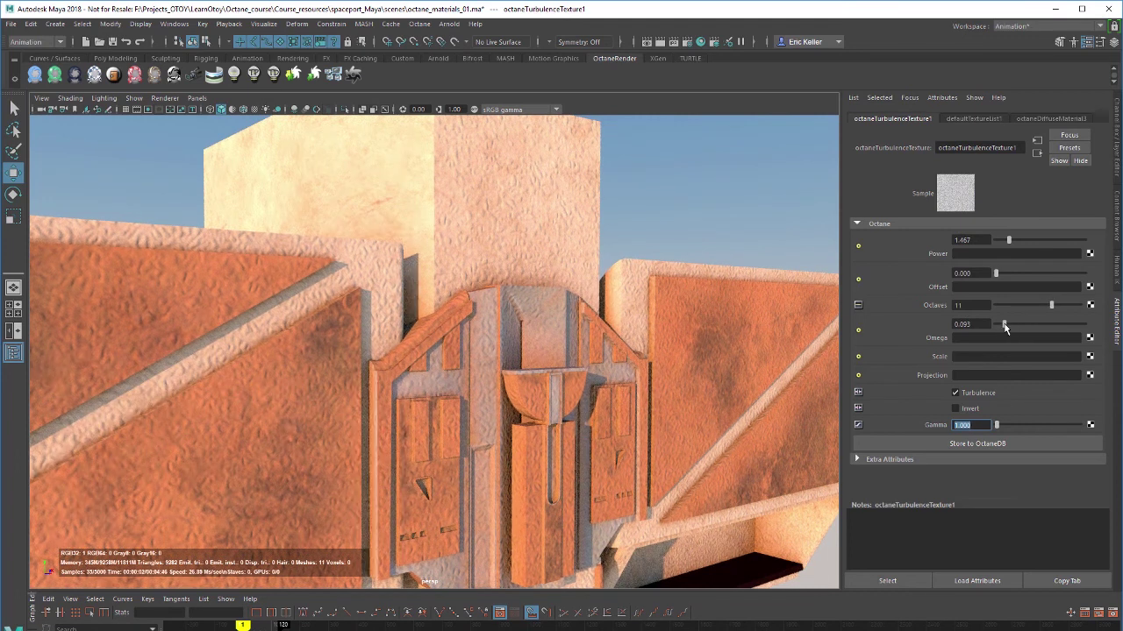
{"action": "left_click_drag", "start_coordinate": [1032, 324], "coordinate": [1062, 324]}
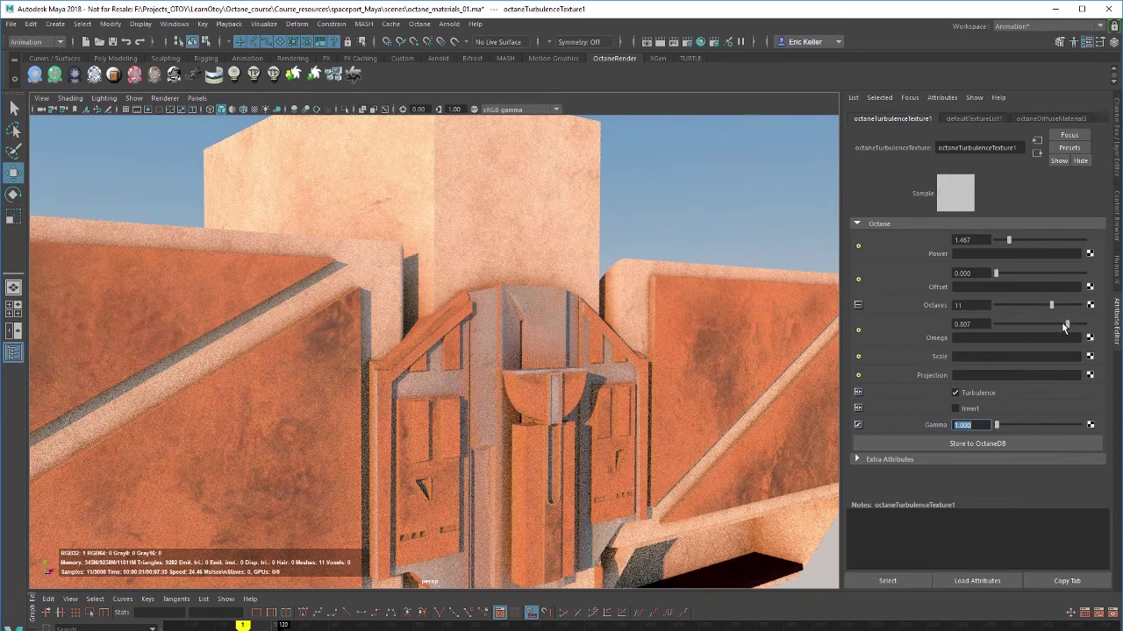
Lower the turbulence texture's Omega to 0.740 and raise it to 0.827
{"action": "left_click_drag", "start_coordinate": [1060, 326], "coordinate": [1061, 326]}
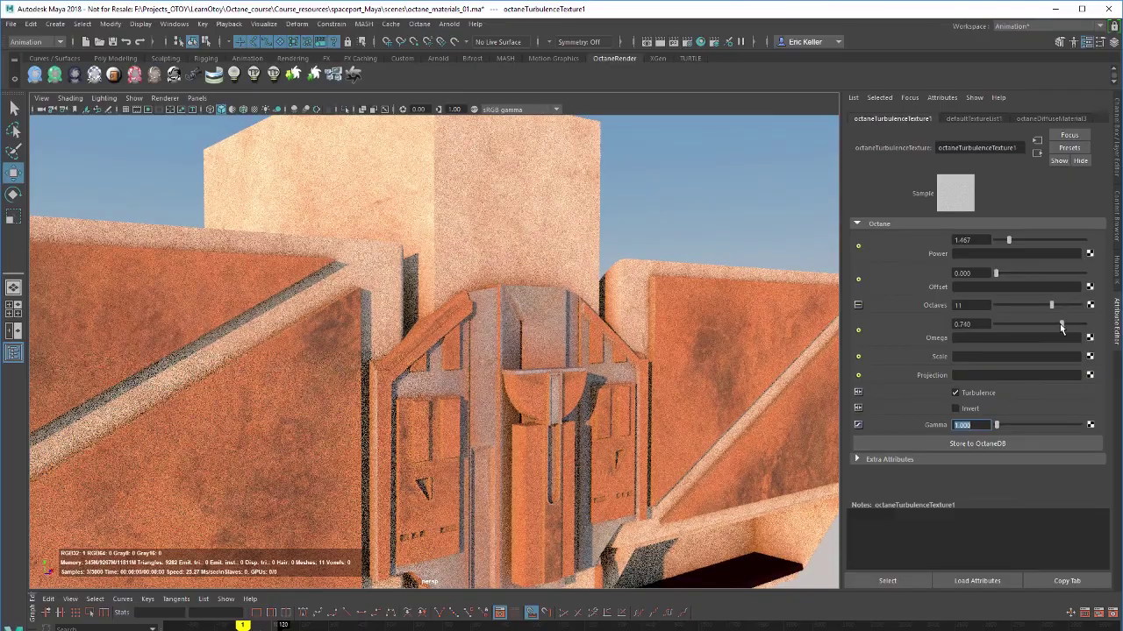
{"action": "left_click_drag", "start_coordinate": [560, 299], "coordinate": [548, 388], "text": "alt"}
{"action": "right_click_drag", "start_coordinate": [548, 388], "coordinate": [802, 389], "text": "alt"}
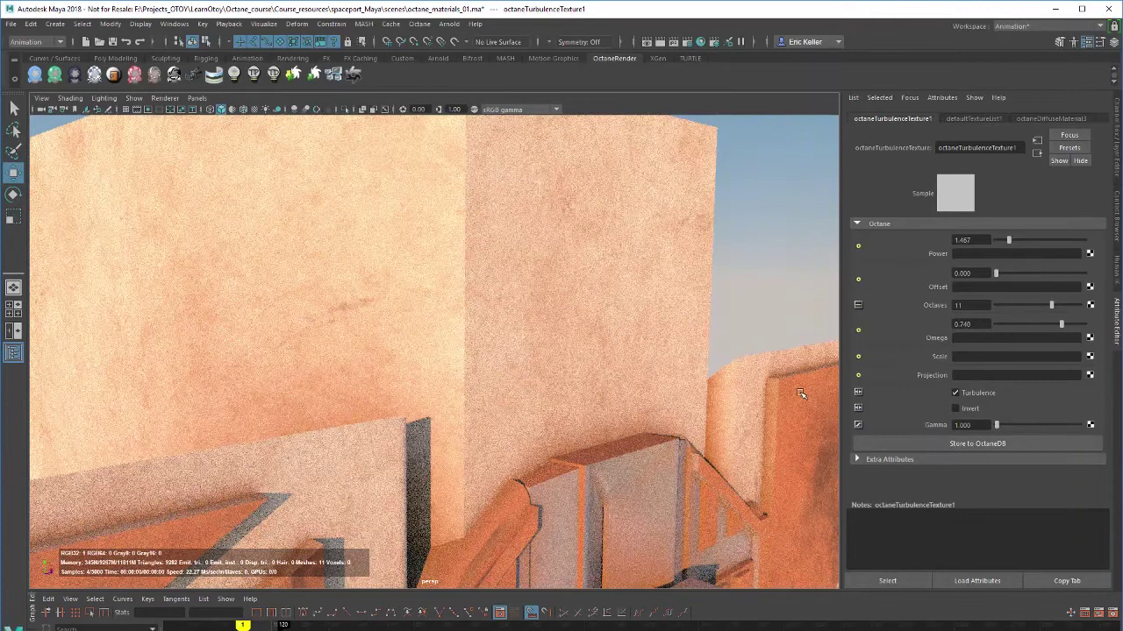
{"action": "left_click_drag", "start_coordinate": [1061, 325], "coordinate": [1068, 327]}
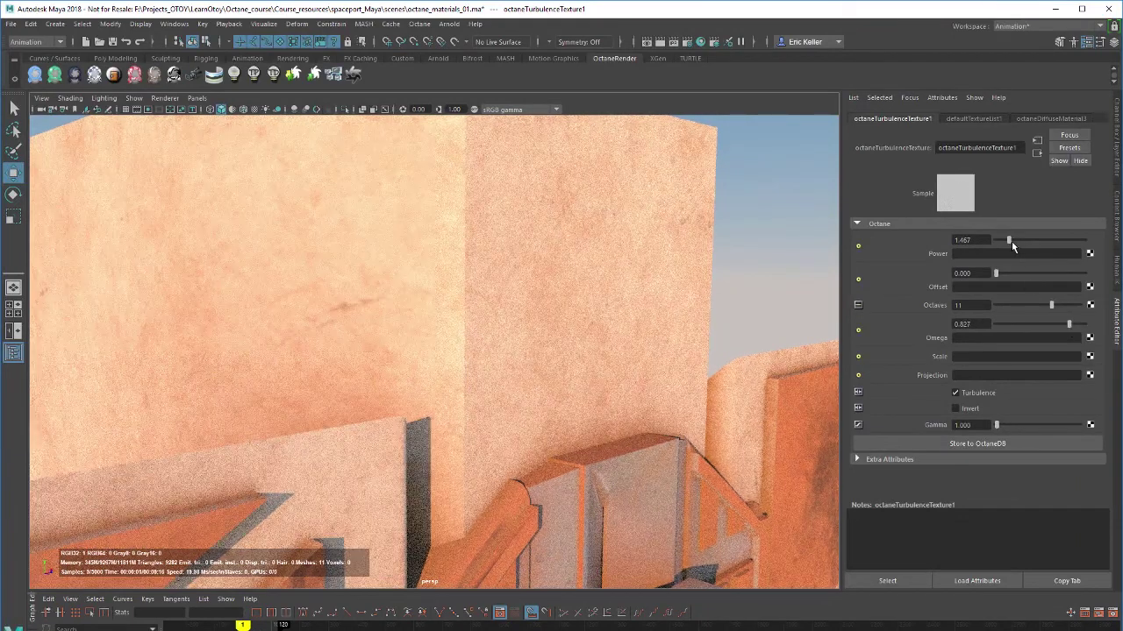
Set the turbulence texture's Power to about 6.667, its Offset to about 0.227 and its Octaves to 5
{"action": "left_click_drag", "start_coordinate": [1009, 241], "coordinate": [1054, 241]}
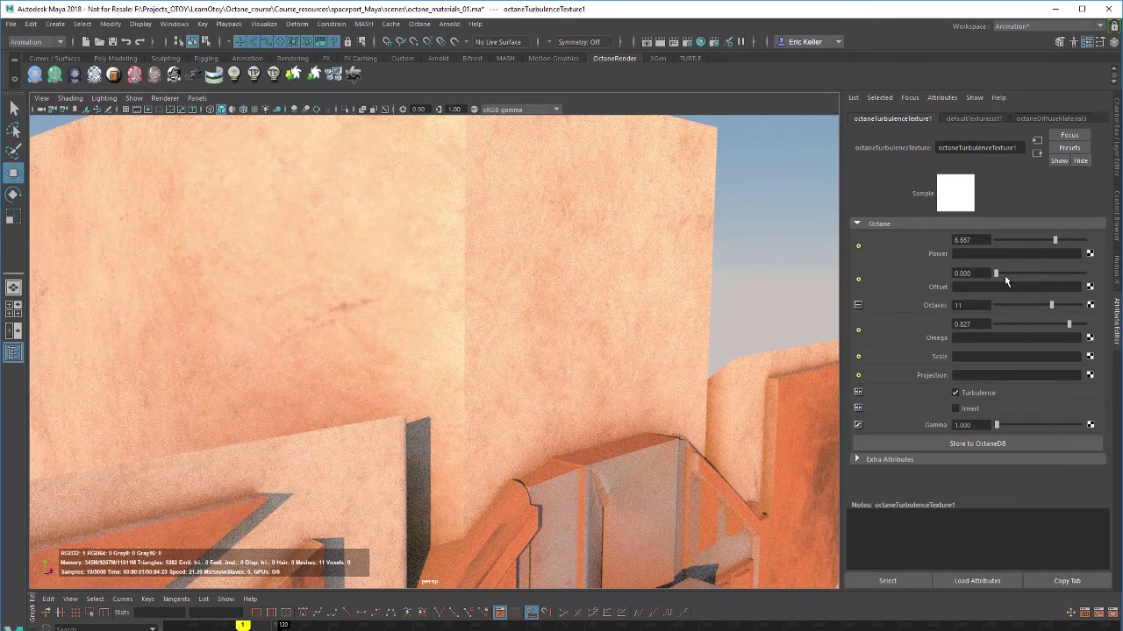
{"action": "left_click_drag", "start_coordinate": [1005, 277], "coordinate": [1016, 274]}
{"action": "left_click_drag", "start_coordinate": [1024, 305], "coordinate": [1017, 306]}
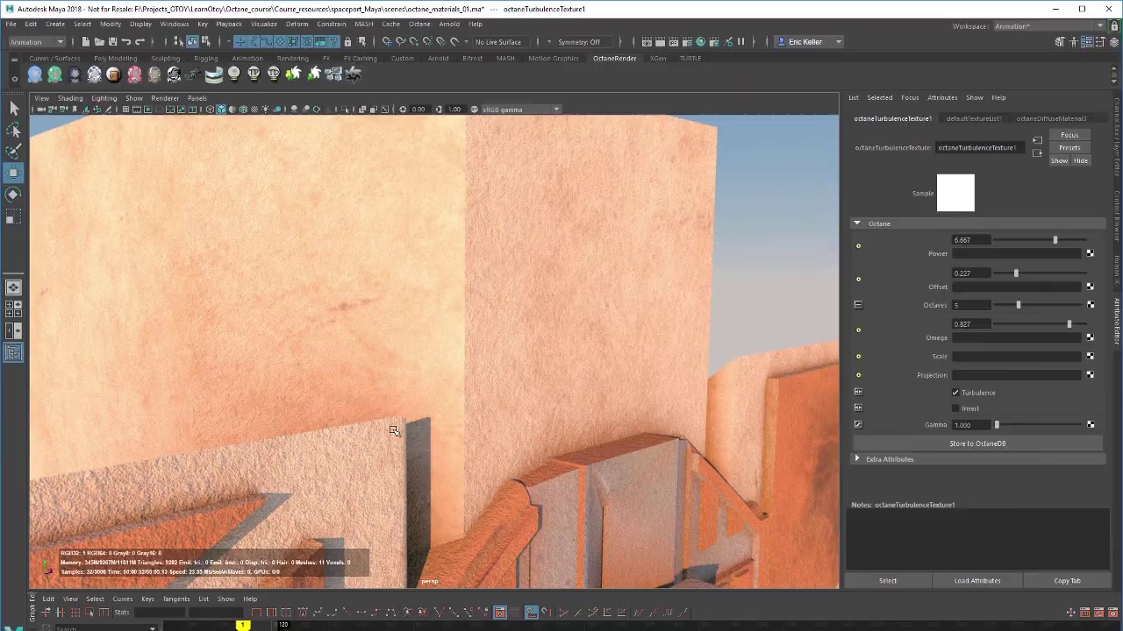
{"action": "scroll", "coordinate": [459, 345], "scroll_direction": "up", "scroll_amount": 3}
{"action": "left_click_drag", "start_coordinate": [459, 346], "coordinate": [311, 526], "text": "alt"}
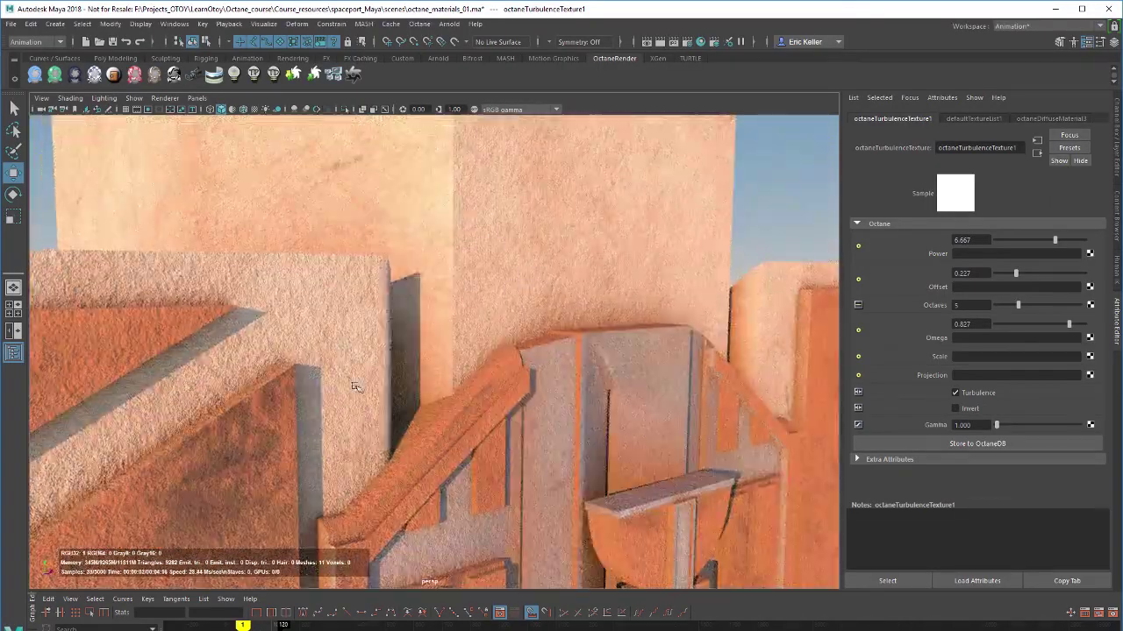
{"action": "left_click_drag", "start_coordinate": [526, 379], "coordinate": [323, 474], "text": "alt"}
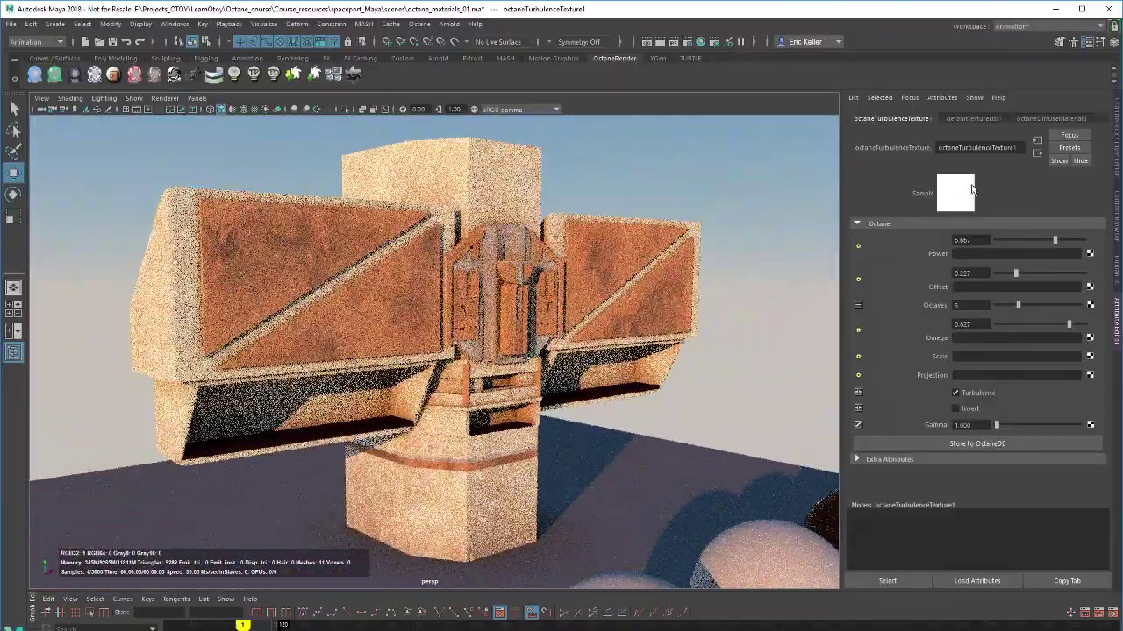
Break the turbulence texture's connection to the Diffuse material's Bump channel
{"action": "left_click", "coordinate": [1051, 118]}
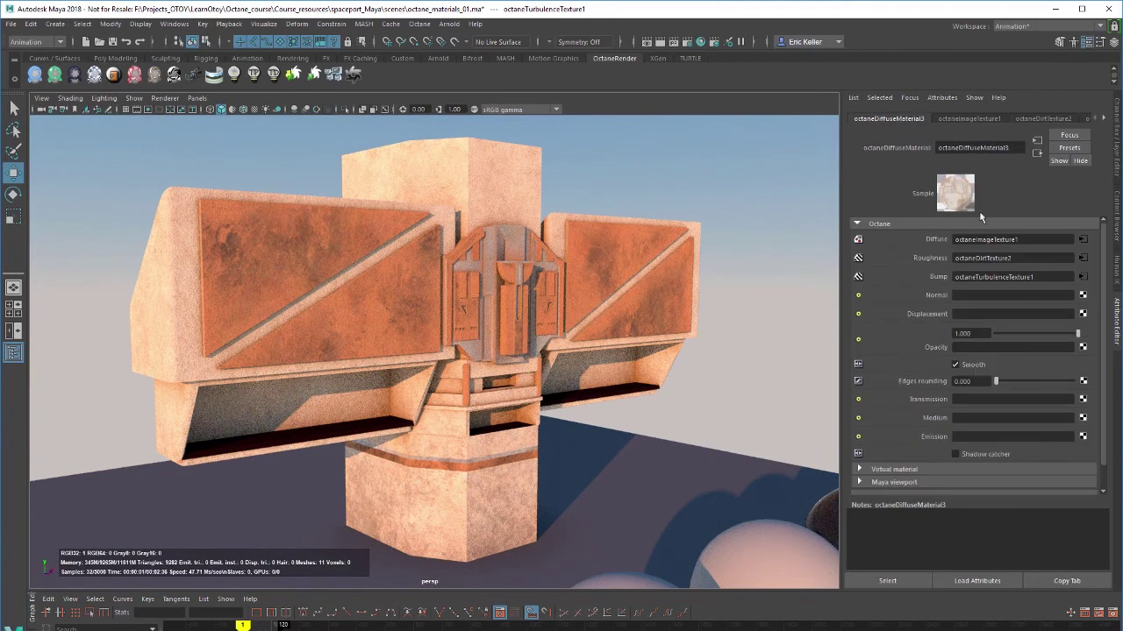
{"action": "right_click", "coordinate": [937, 277]}
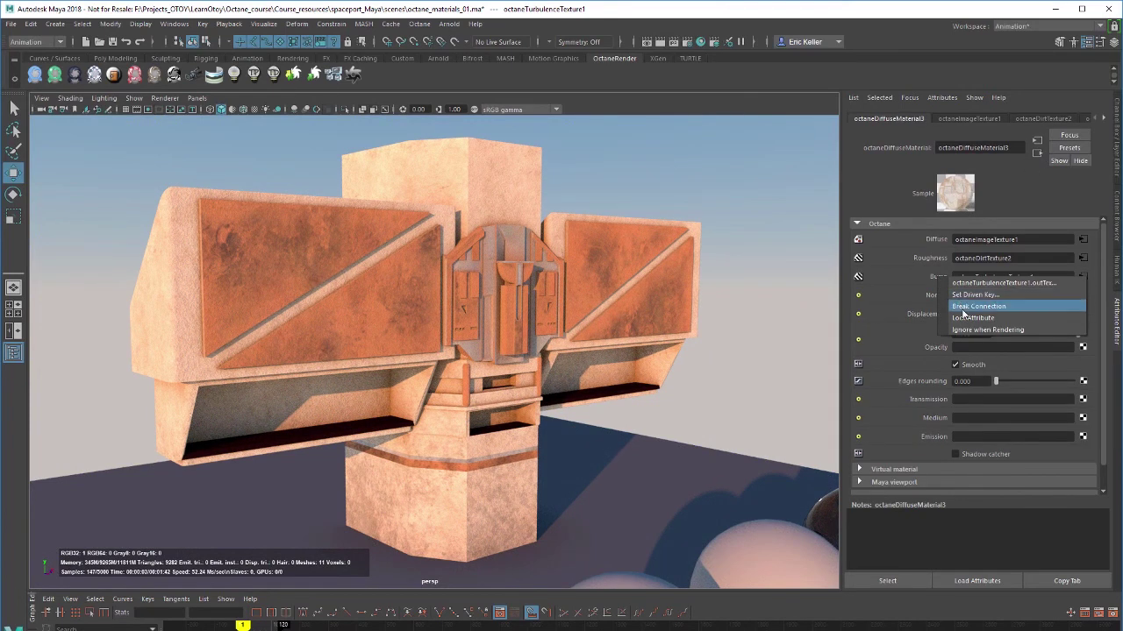
{"action": "left_click", "coordinate": [965, 306]}
{"action": "mouse_move", "coordinate": [663, 307]}
{"action": "left_mouse_down", "text": "alt"}
{"action": "mouse_move", "coordinate": [640, 308]}
{"action": "mouse_move", "coordinate": [669, 321]}
{"action": "left_mouse_up", "text": "alt"}
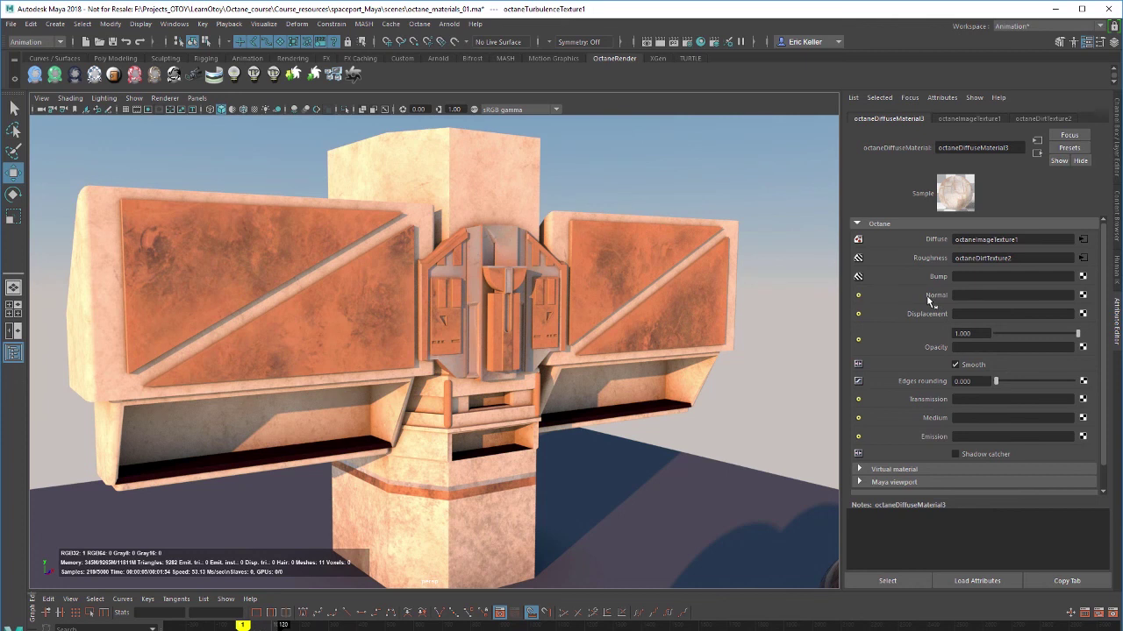
Add an Octane Image Texture to the material's Normal channel and load bigBarMachine_1001_Normal.png from the Bar_Machine_textures folder
{"action": "left_click", "coordinate": [1083, 296]}
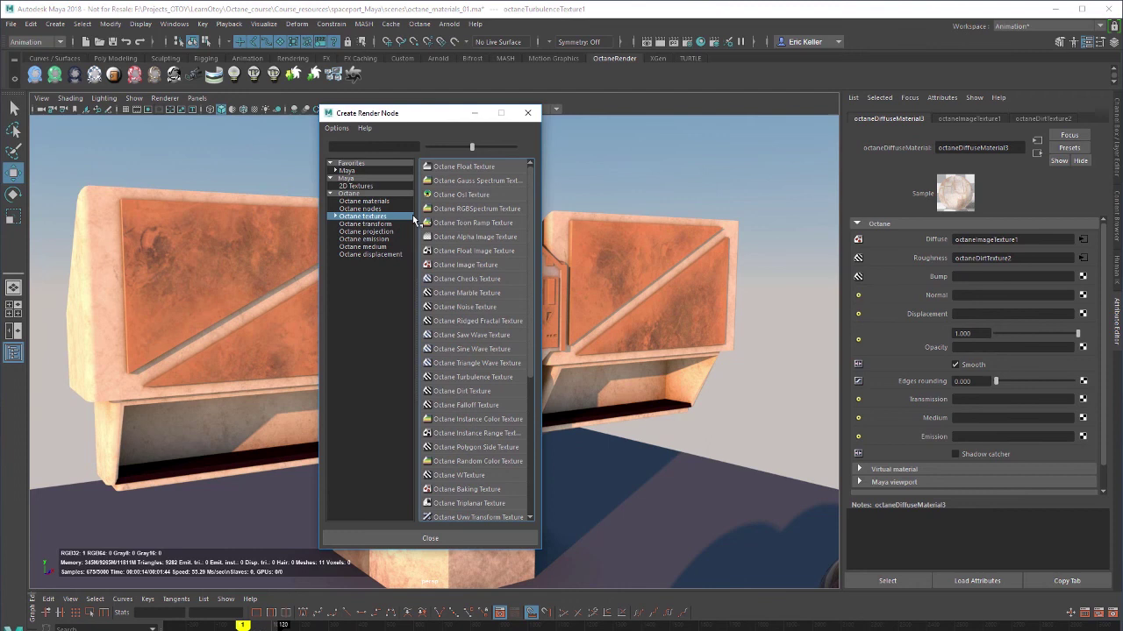
{"action": "left_click", "coordinate": [473, 263]}
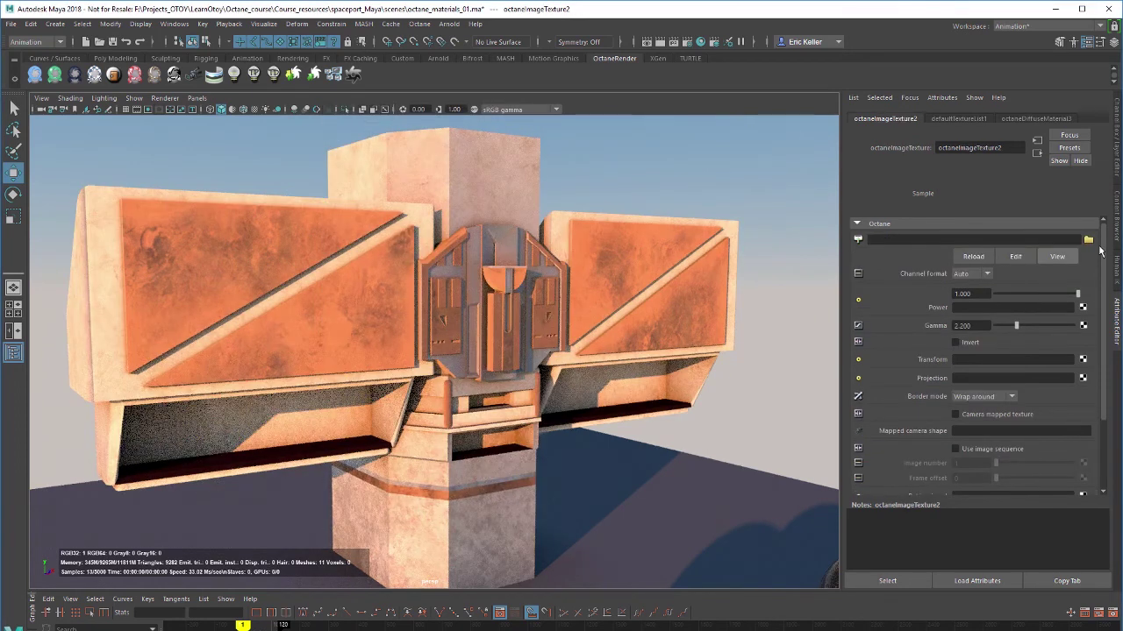
{"action": "left_click", "coordinate": [1089, 241]}
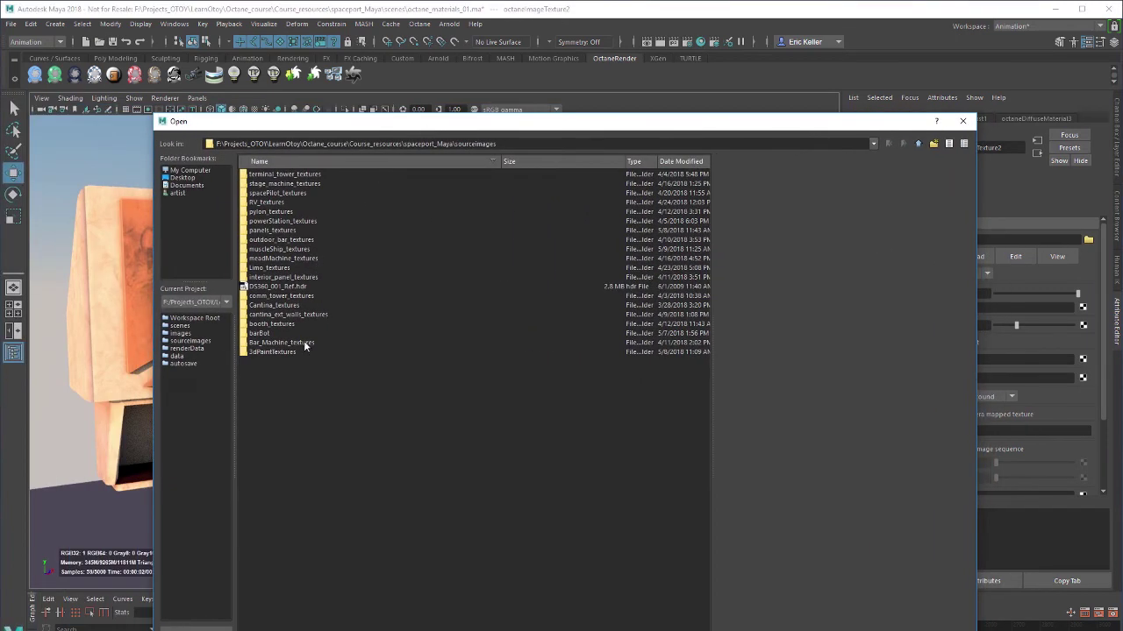
{"action": "double_click", "coordinate": [298, 342]}
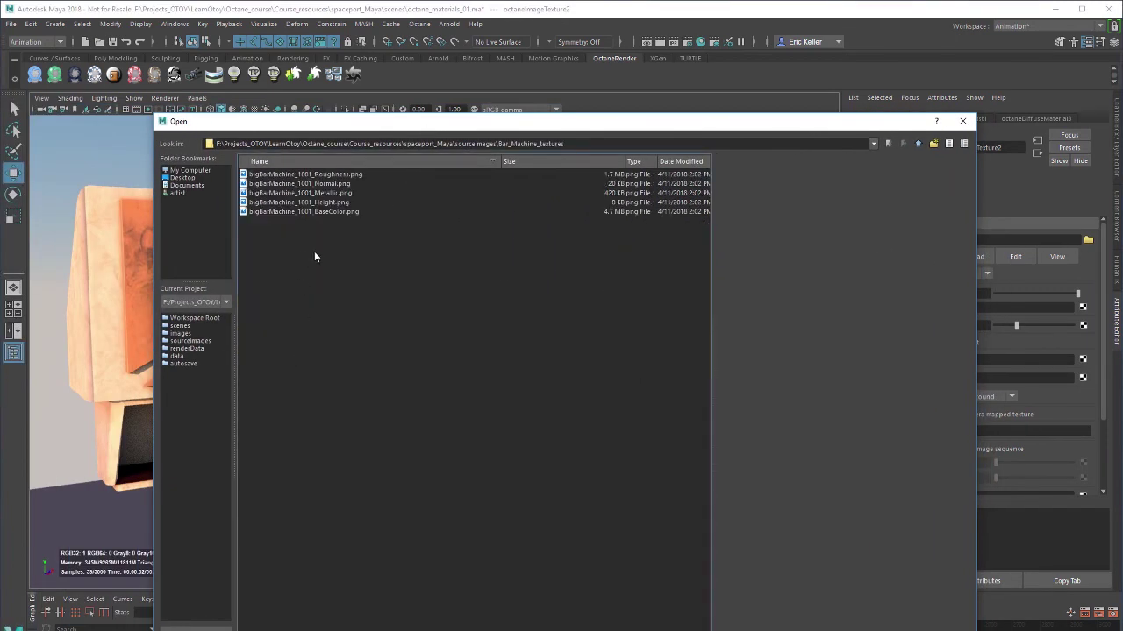
{"action": "left_click", "coordinate": [338, 185]}
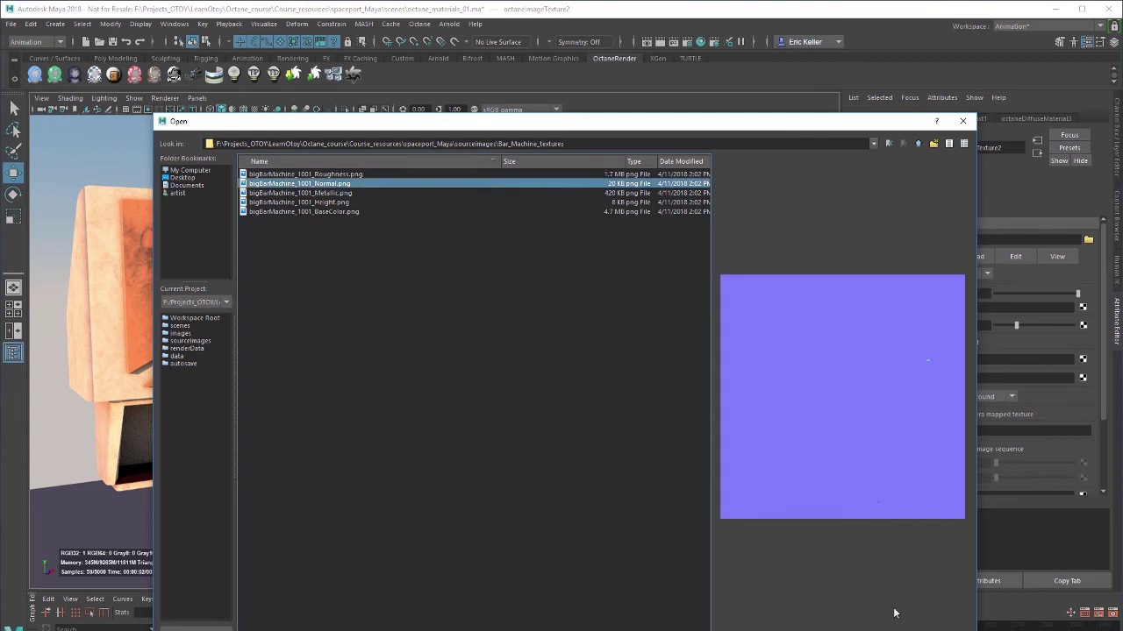
{"action": "left_click_drag", "start_coordinate": [714, 122], "coordinate": [588, 114]}
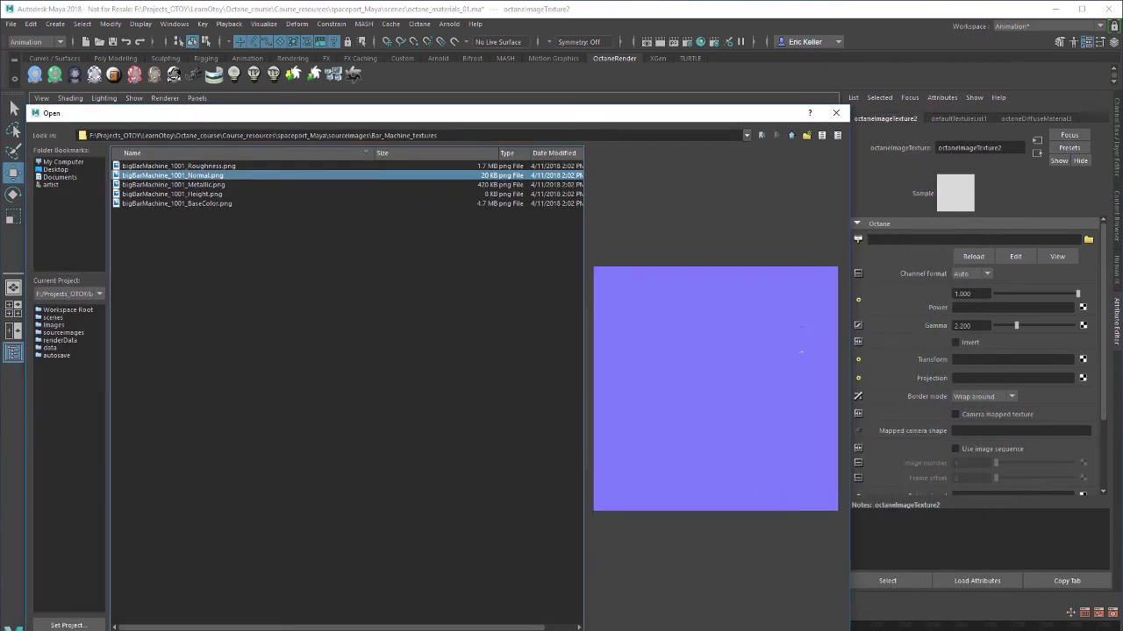
{"action": "key", "text": "Return"}
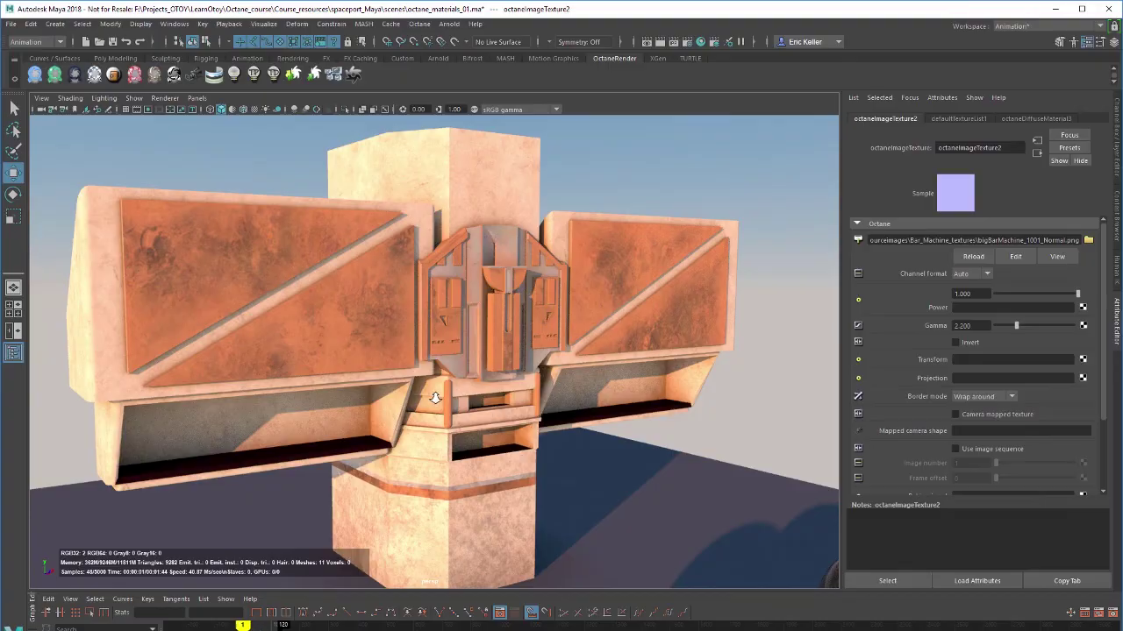
{"action": "scroll", "coordinate": [435, 397], "scroll_direction": "up", "scroll_amount": 3}
{"action": "left_click_drag", "start_coordinate": [435, 397], "coordinate": [549, 422], "text": "alt"}
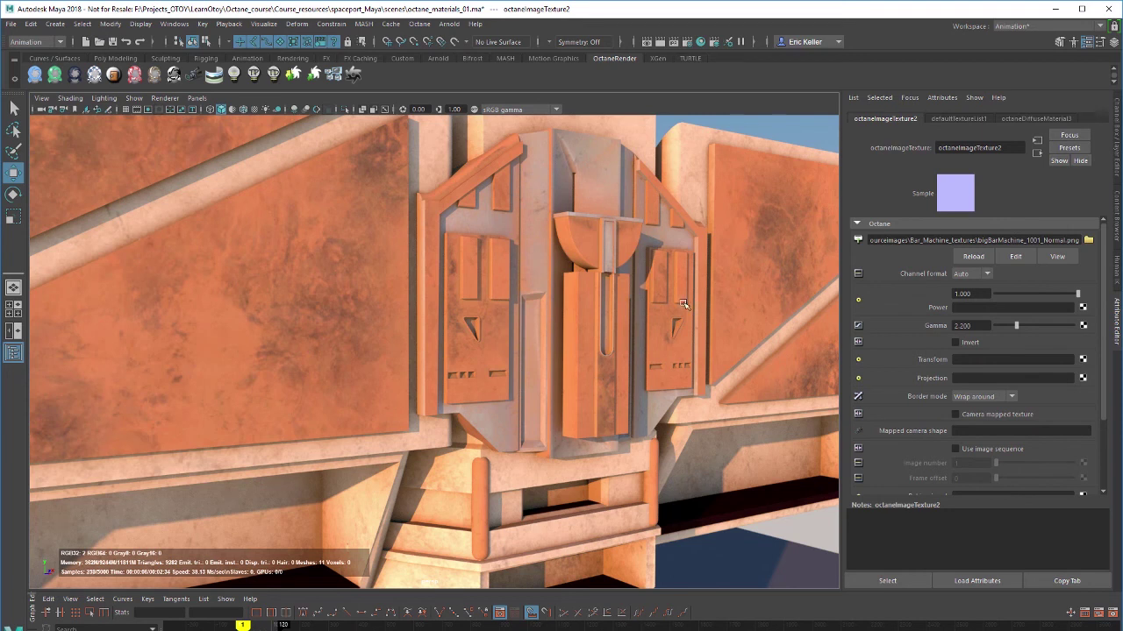
Break the image texture's connection to the Diffuse material's Normal channel
{"action": "left_click", "coordinate": [1037, 154]}
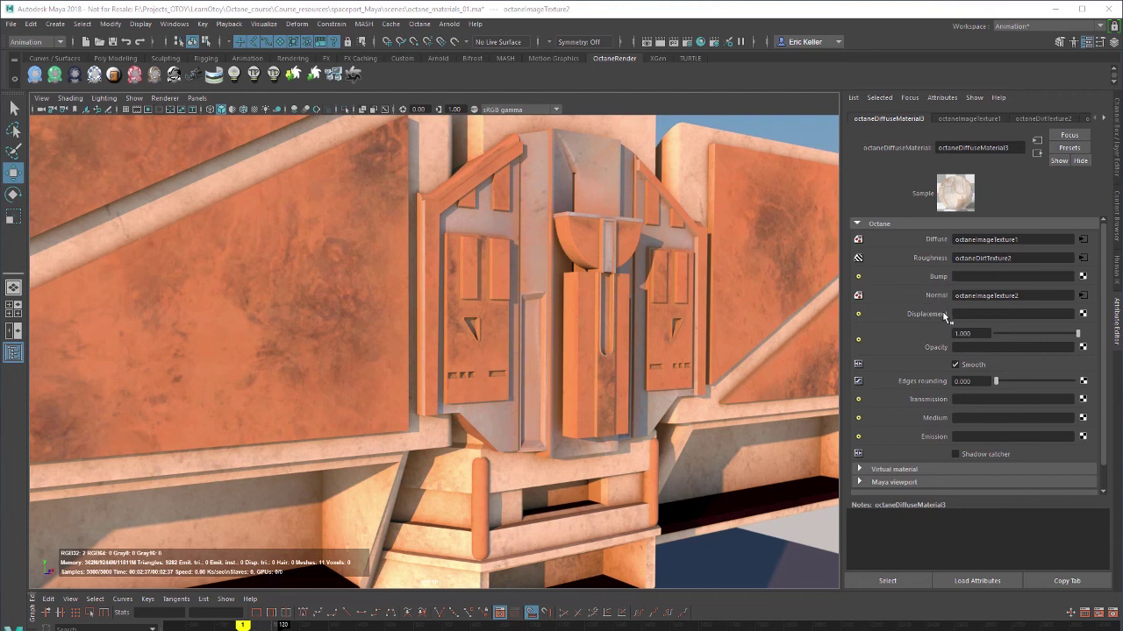
{"action": "right_click", "coordinate": [945, 295]}
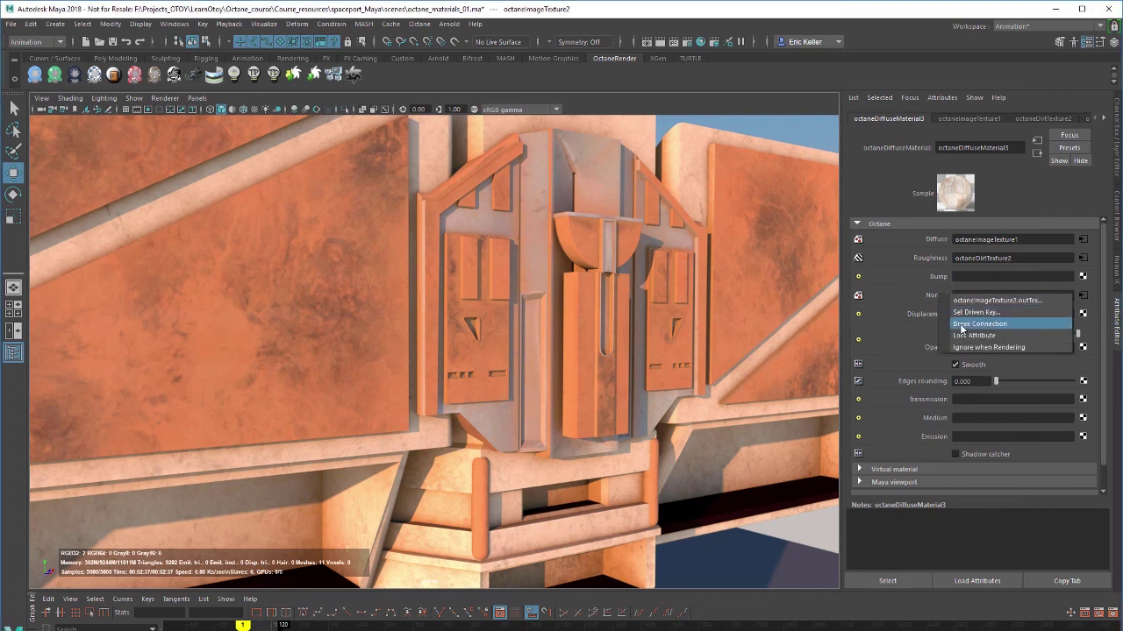
{"action": "left_click", "coordinate": [974, 324]}
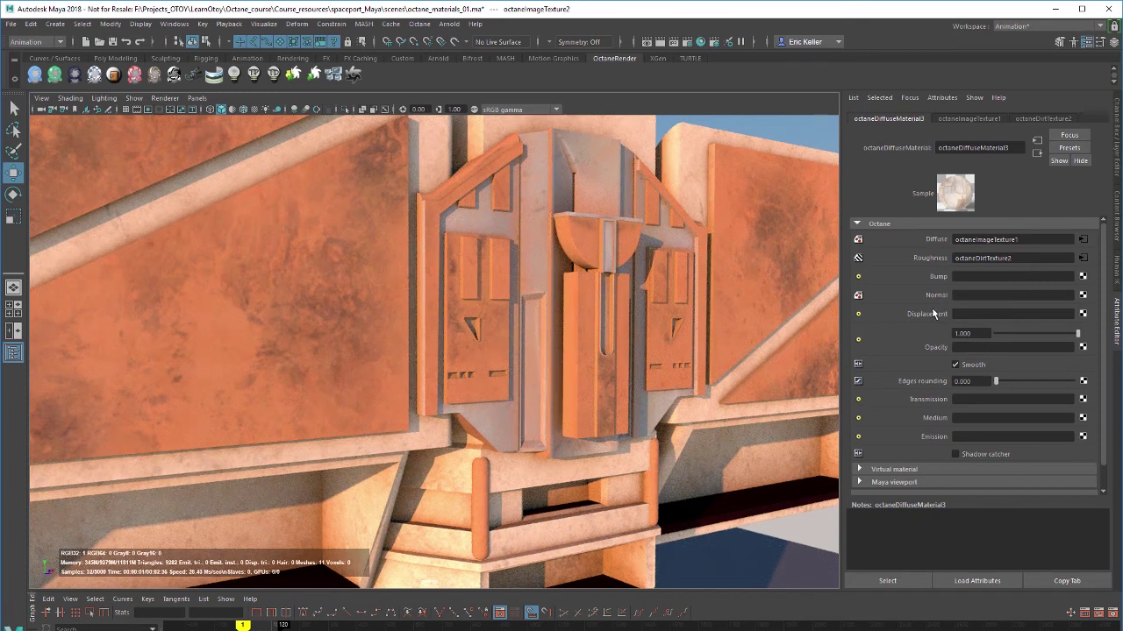
Add an Octane Displacement Node to the Displacement channel and browse the texture types for its Texture input without assigning one
{"action": "left_click", "coordinate": [1083, 314]}
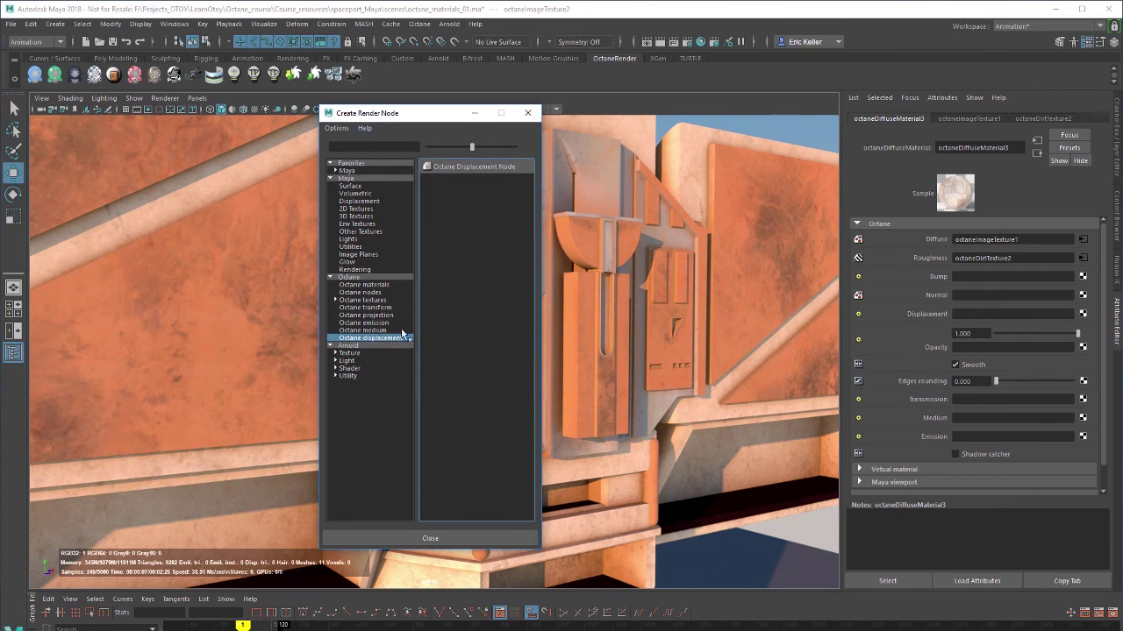
{"action": "left_click", "coordinate": [491, 168]}
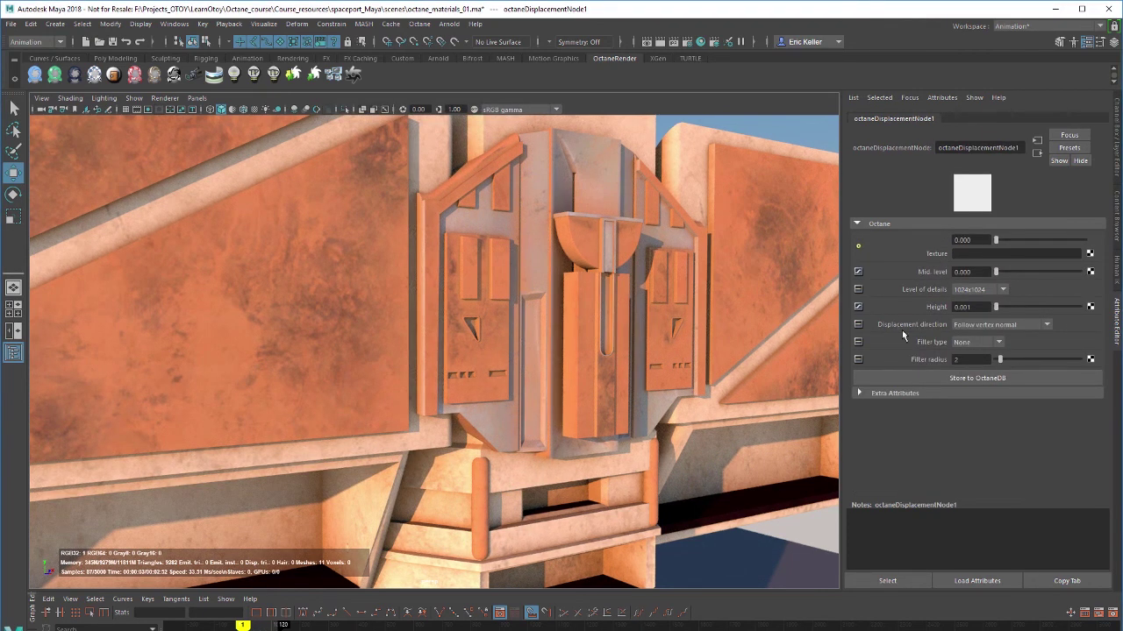
{"action": "left_click", "coordinate": [1090, 255]}
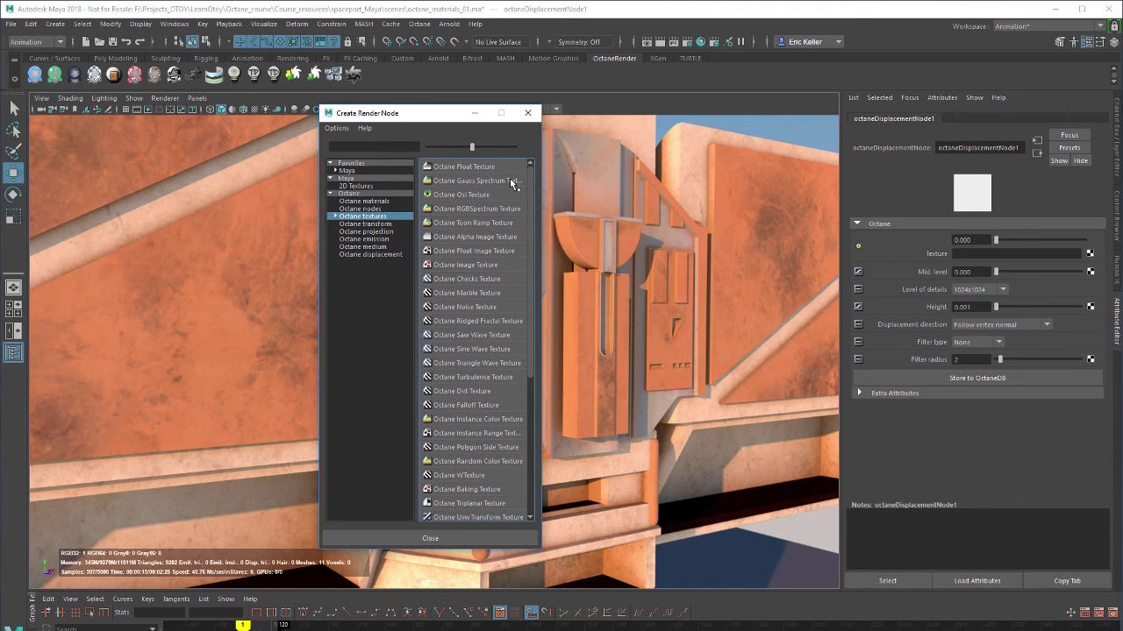
{"action": "left_click", "coordinate": [527, 112]}
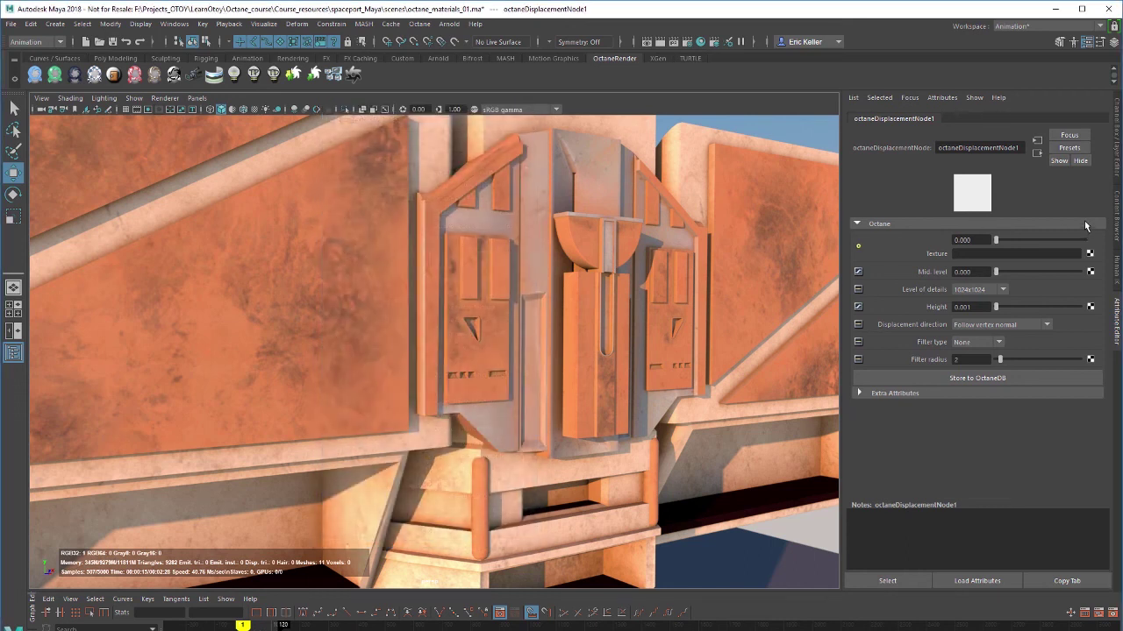
Break the displacement node's connection to the Diffuse material's Displacement channel
{"action": "left_click", "coordinate": [1037, 153]}
{"action": "right_click", "coordinate": [930, 314]}
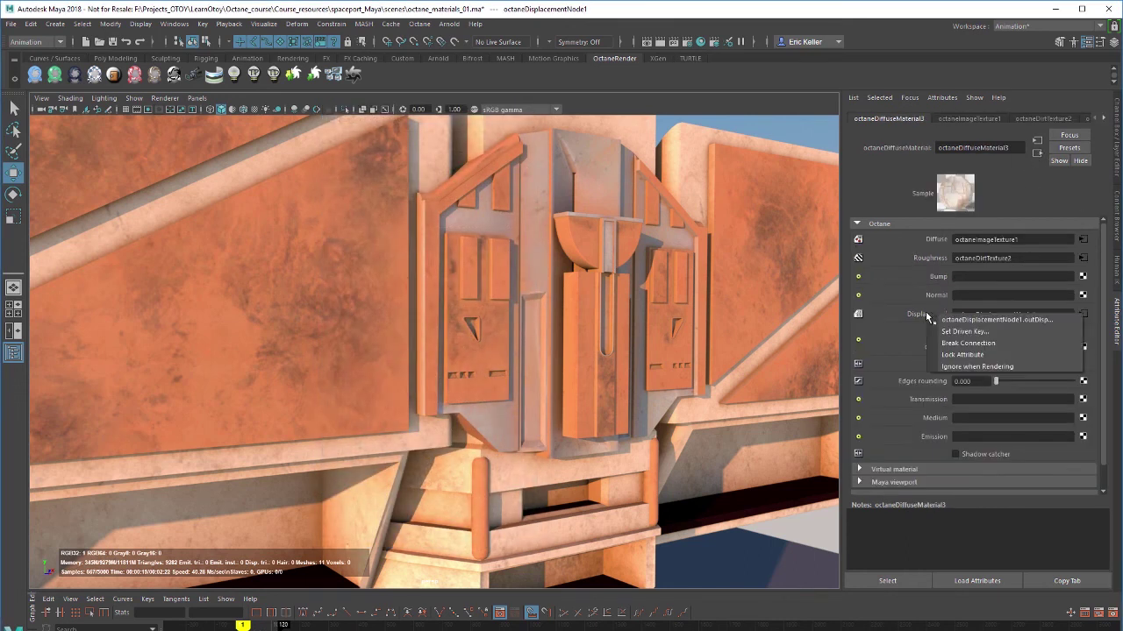
{"action": "left_click", "coordinate": [941, 342]}
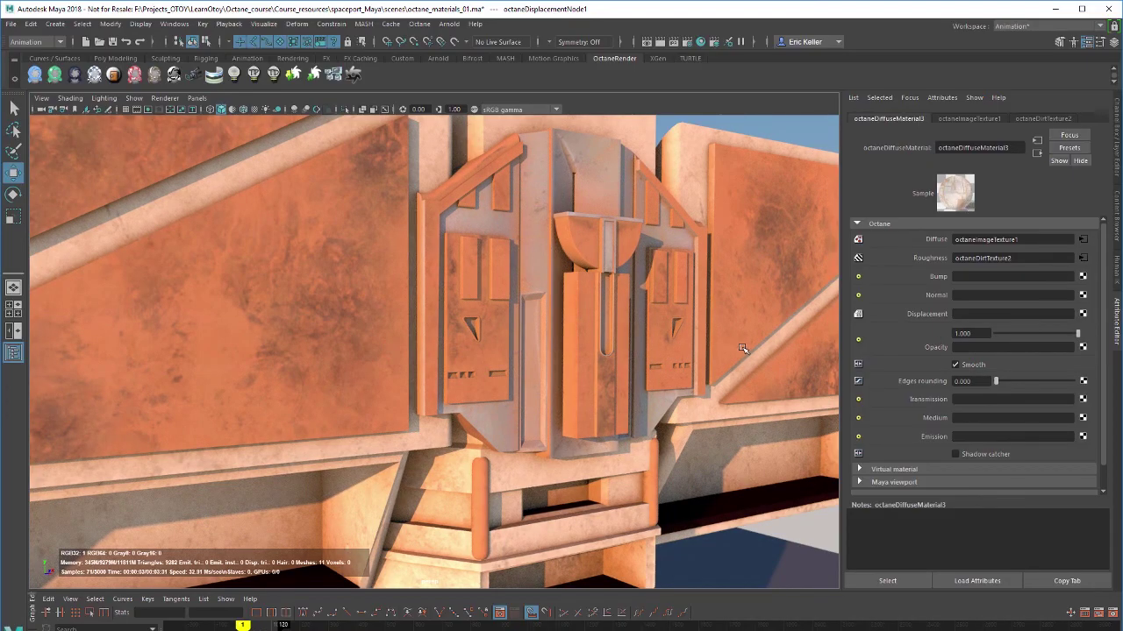
Try an Opacity of about 0.174 on the bar machine's Diffuse material and restore it to 1
{"action": "right_click_drag", "start_coordinate": [744, 349], "coordinate": [890, 395], "text": "alt"}
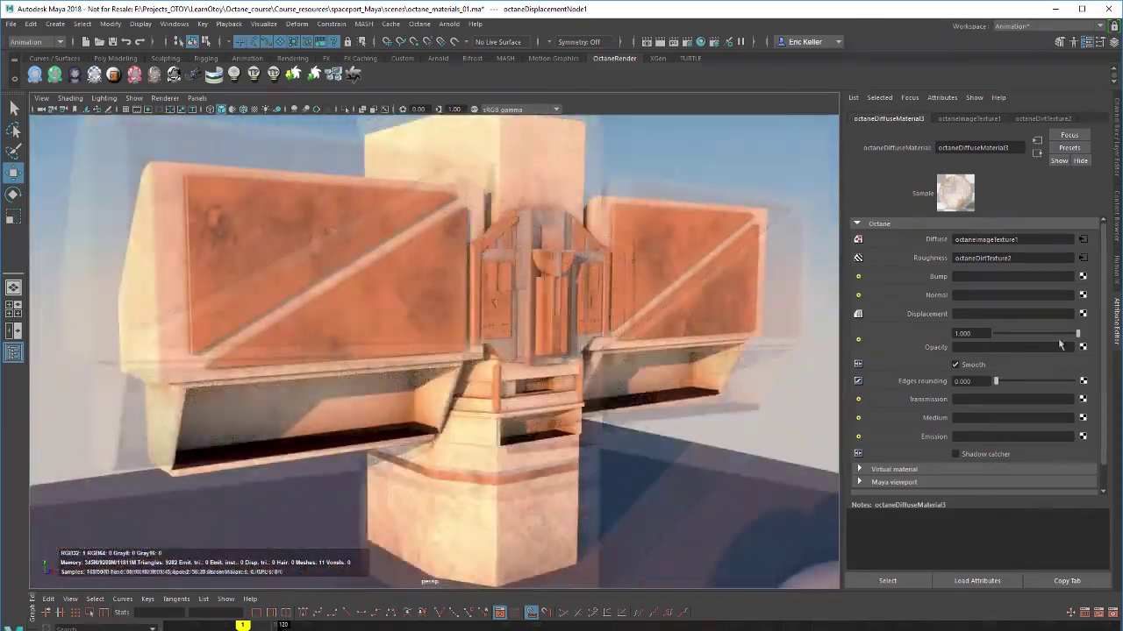
{"action": "left_click_drag", "start_coordinate": [1071, 333], "coordinate": [1016, 337]}
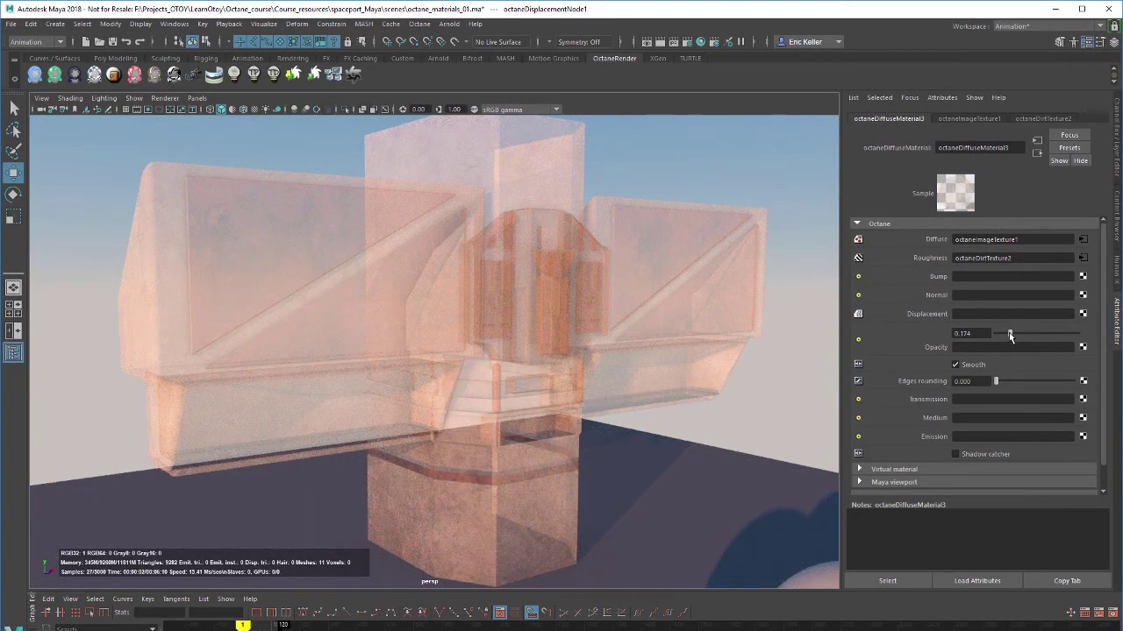
{"action": "left_click_drag", "start_coordinate": [1009, 332], "coordinate": [1083, 349]}
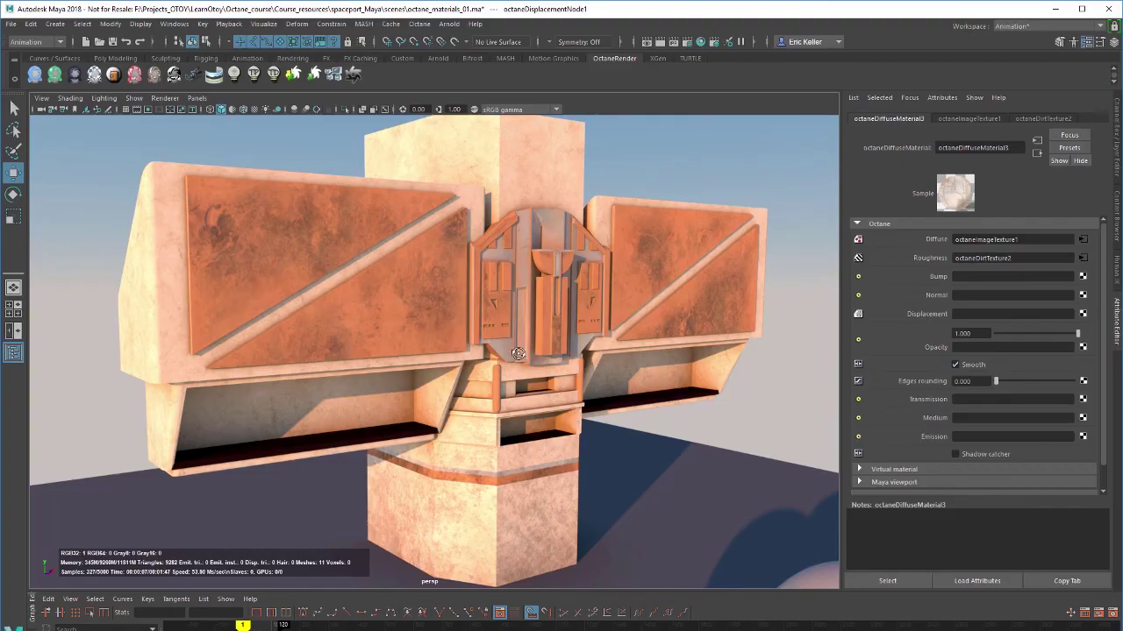
Turn off Smooth on the diffuse sphere's material and deselect the sphere to inspect its shading
{"action": "left_click_drag", "start_coordinate": [524, 356], "coordinate": [488, 349], "text": "alt"}
{"action": "scroll", "coordinate": [507, 351], "scroll_direction": "down", "scroll_amount": 5}
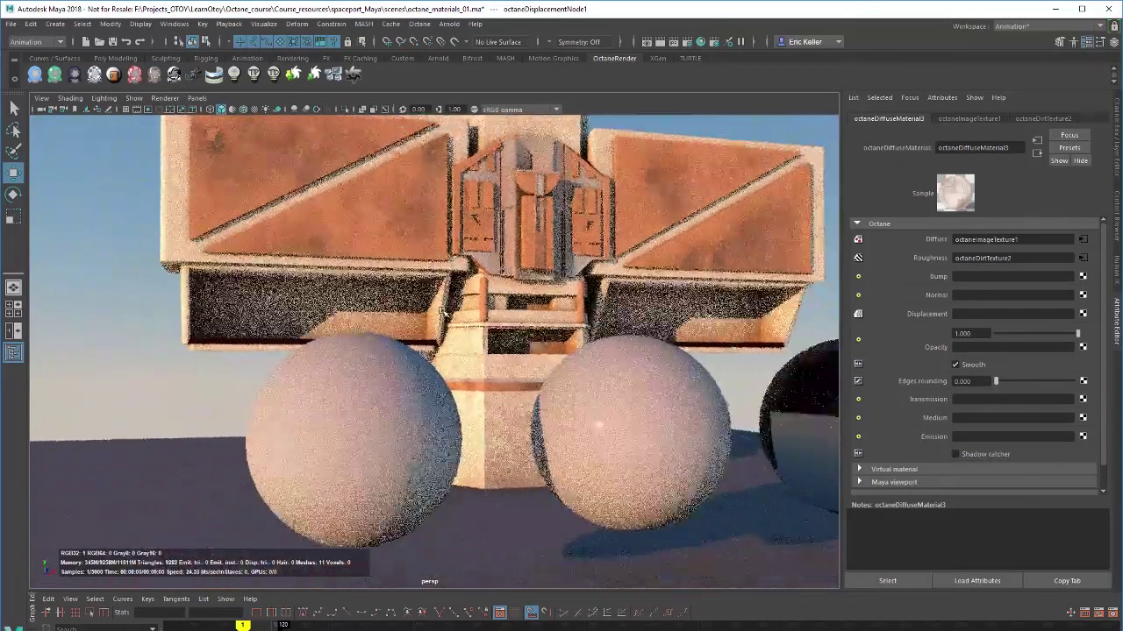
{"action": "scroll", "coordinate": [477, 416], "scroll_direction": "up", "scroll_amount": 1}
{"action": "left_click", "coordinate": [477, 416]}
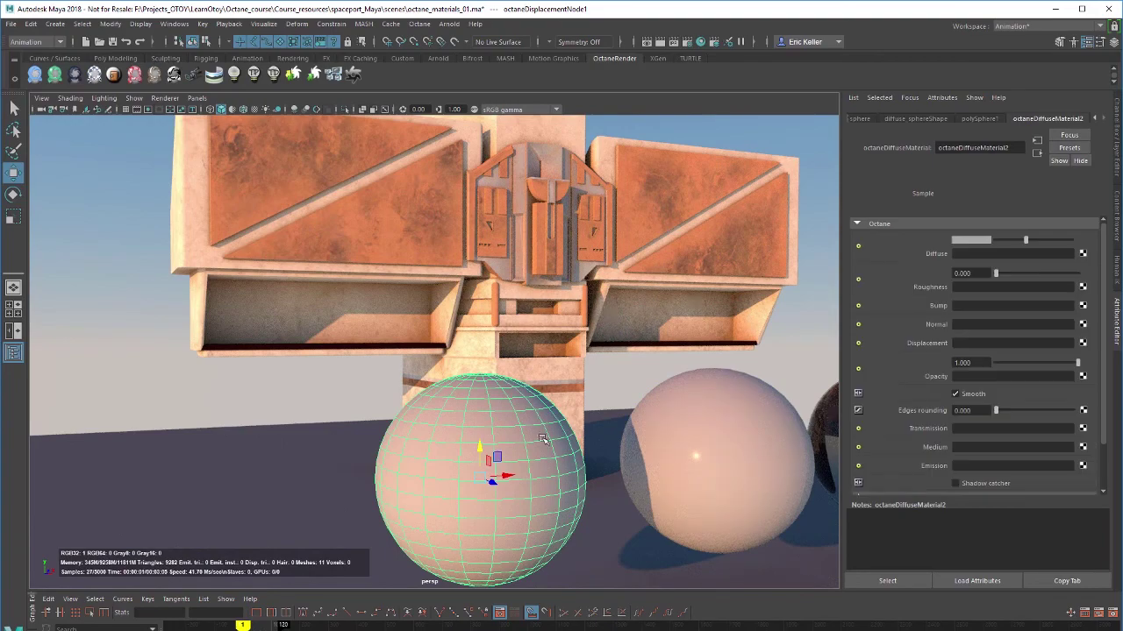
{"action": "scroll", "coordinate": [559, 403], "scroll_direction": "up", "scroll_amount": 3}
{"action": "mouse_move", "coordinate": [558, 403]}
{"action": "left_mouse_down", "text": "alt"}
{"action": "mouse_move", "coordinate": [558, 429]}
{"action": "mouse_move", "coordinate": [566, 384]}
{"action": "left_mouse_up", "text": "alt"}
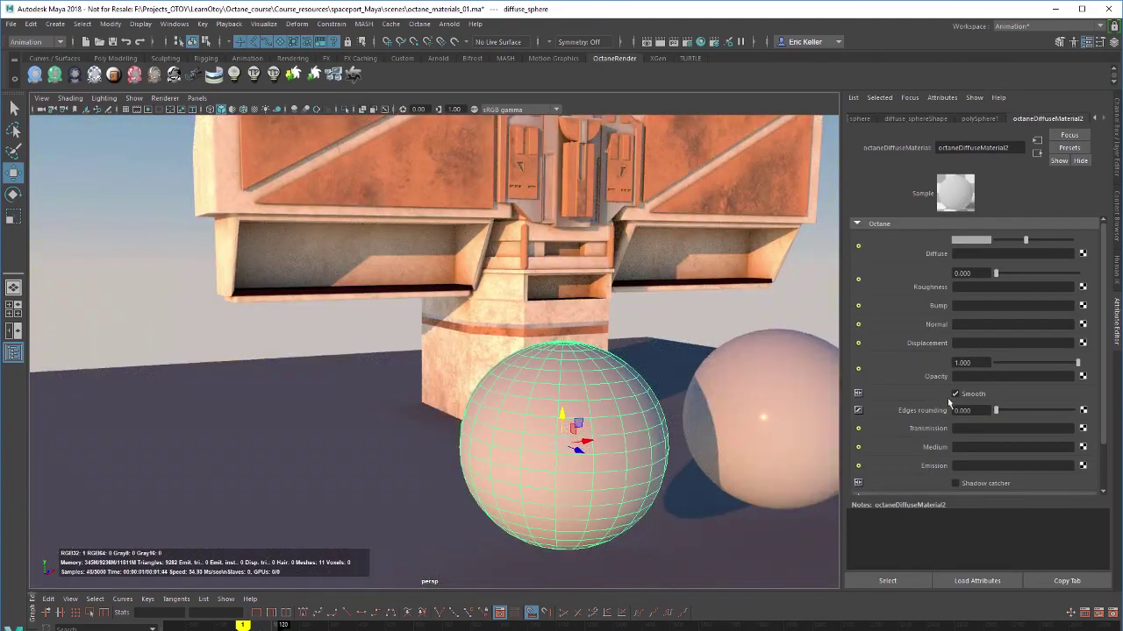
{"action": "left_click", "coordinate": [698, 329]}
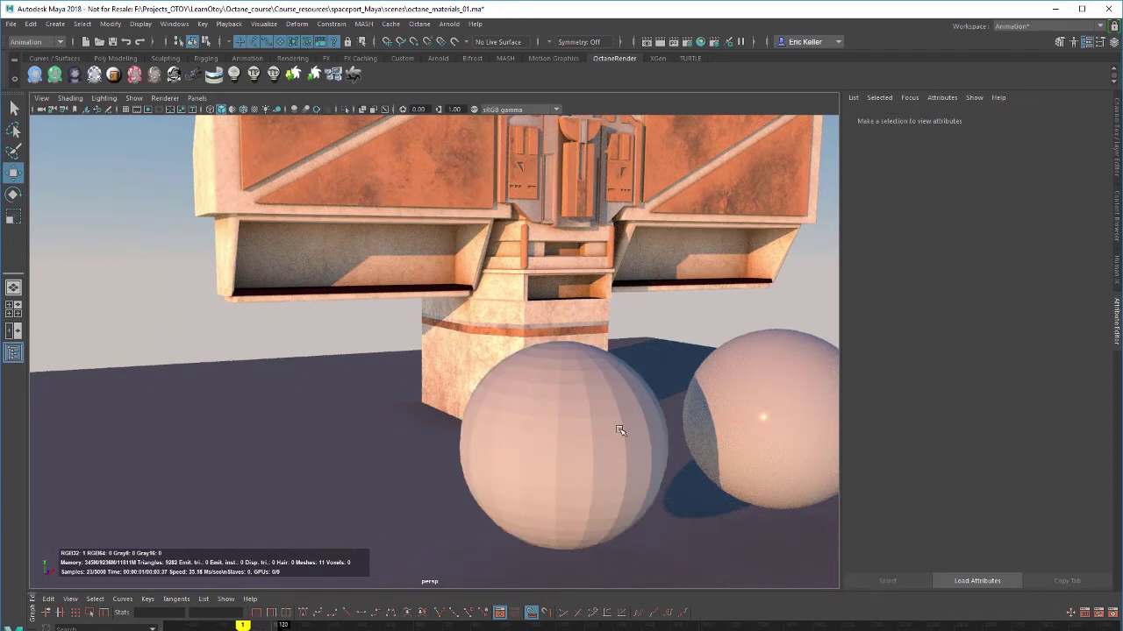
{"action": "left_click_drag", "start_coordinate": [616, 426], "coordinate": [628, 426], "text": "alt"}
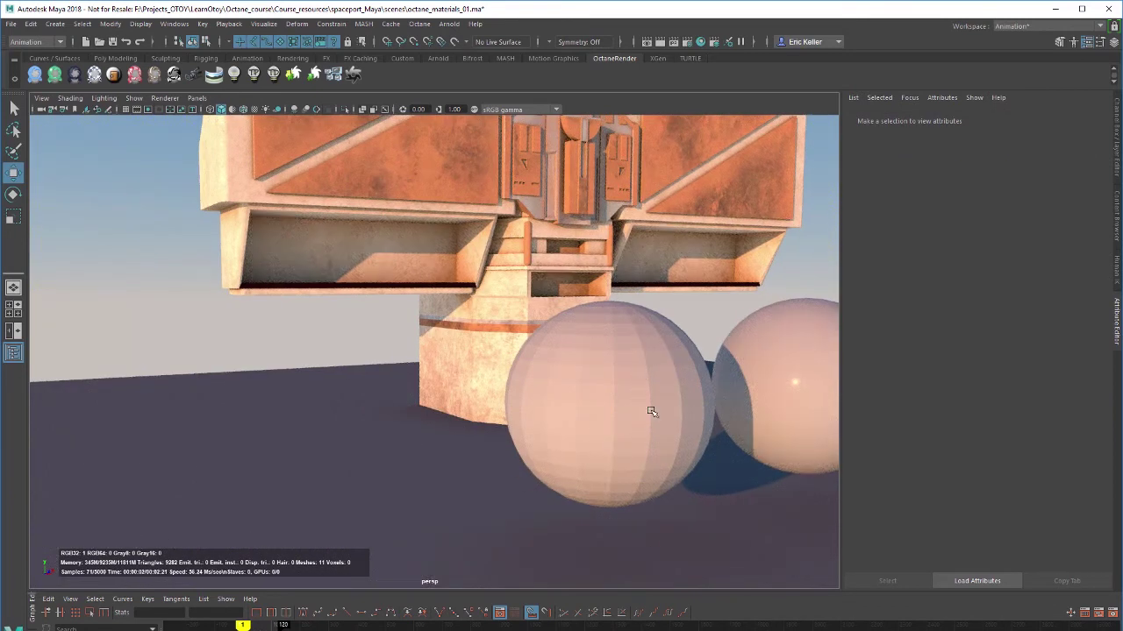
Turn Smooth back on for the diffuse sphere's material and deselect the sphere to check its shading
{"action": "left_click", "coordinate": [611, 349]}
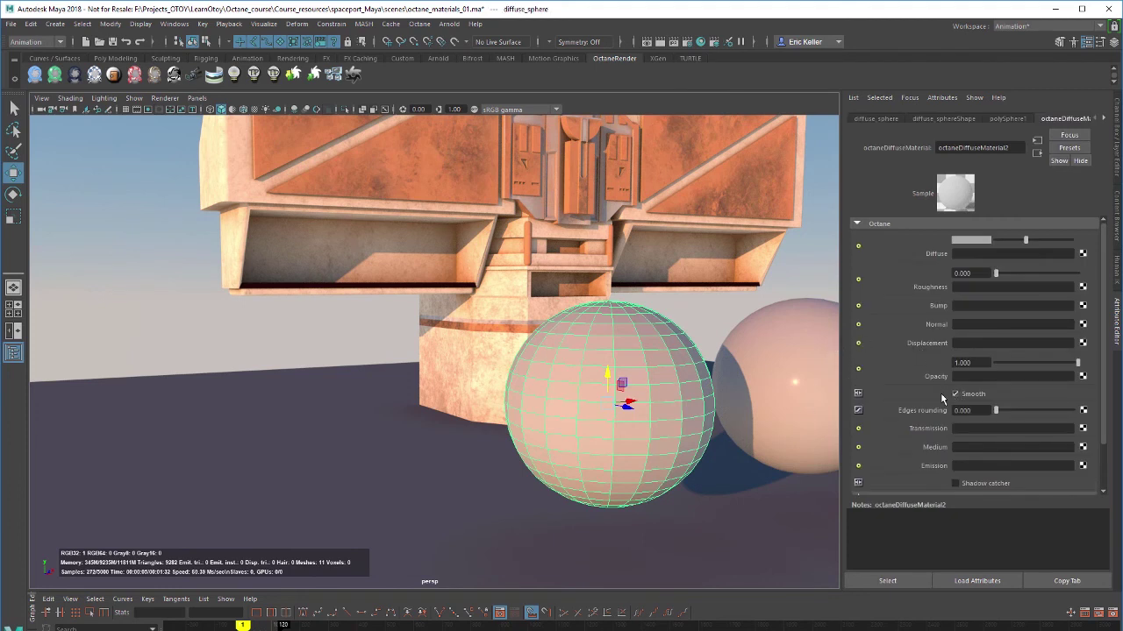
{"action": "left_click", "coordinate": [706, 324]}
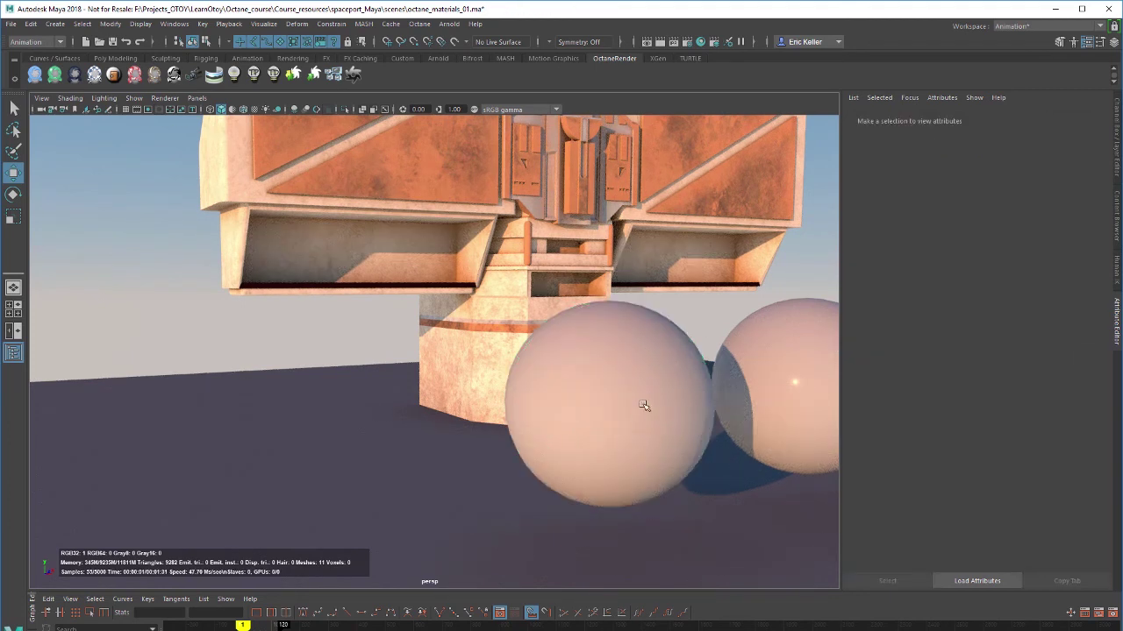
{"action": "left_click_drag", "start_coordinate": [636, 399], "coordinate": [606, 403], "text": "alt"}
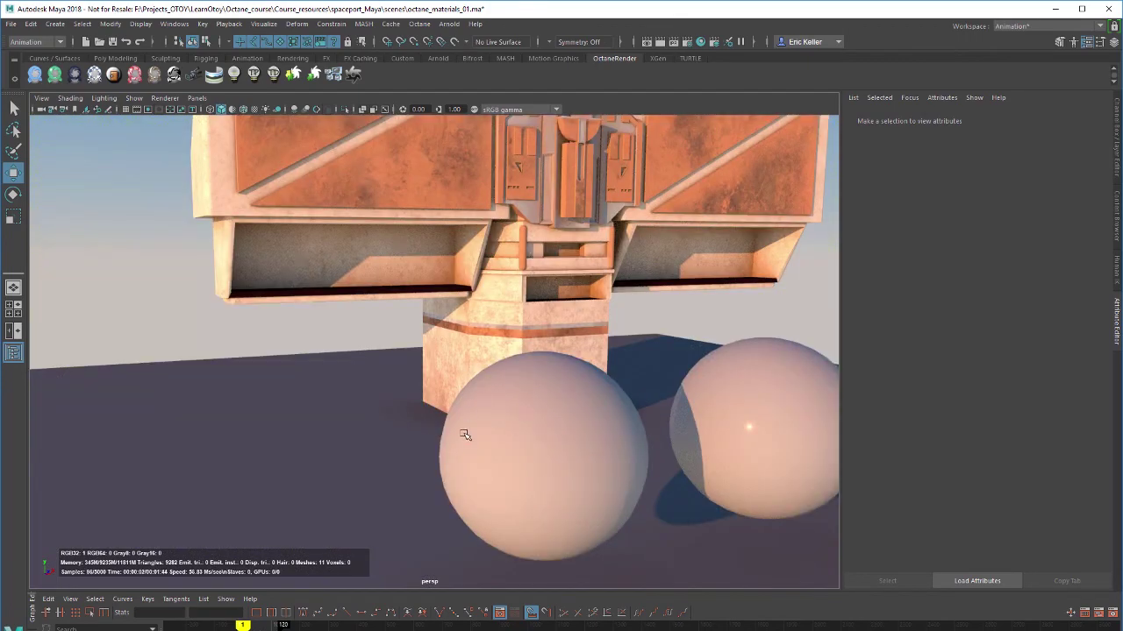
{"action": "left_click_drag", "start_coordinate": [591, 409], "coordinate": [553, 395], "text": "alt"}
Select the bar detail panel's Diffuse material, raise its Edges rounding to about 93.846 and inspect the machine's edges up close
{"action": "scroll", "coordinate": [617, 423], "scroll_direction": "up", "scroll_amount": 3}
{"action": "left_click", "coordinate": [548, 400]}
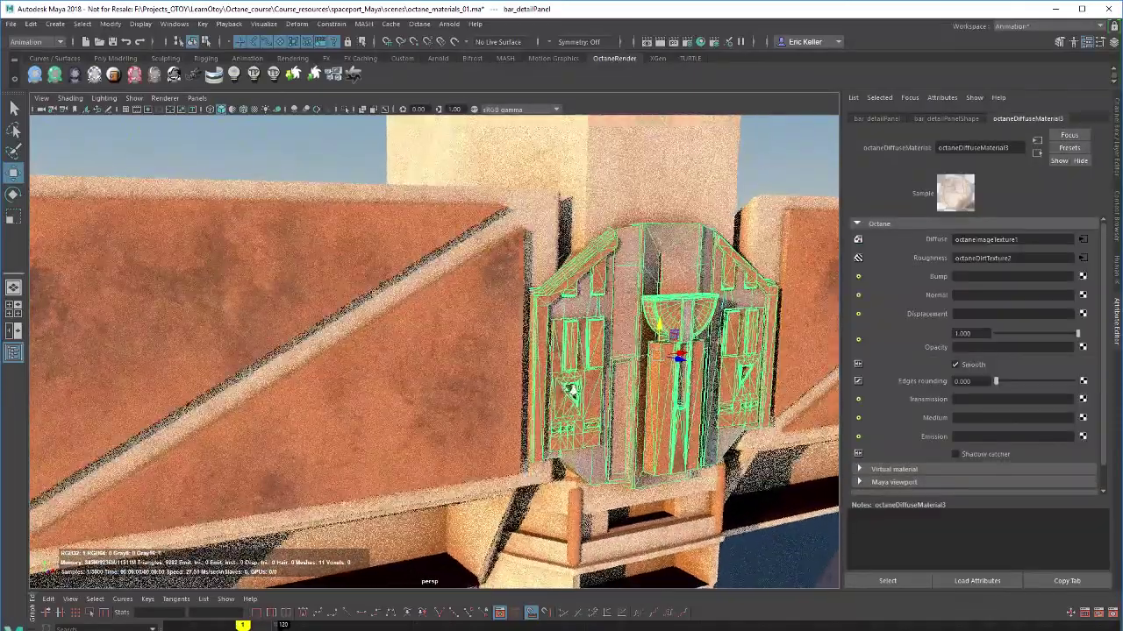
{"action": "left_click", "coordinate": [888, 581]}
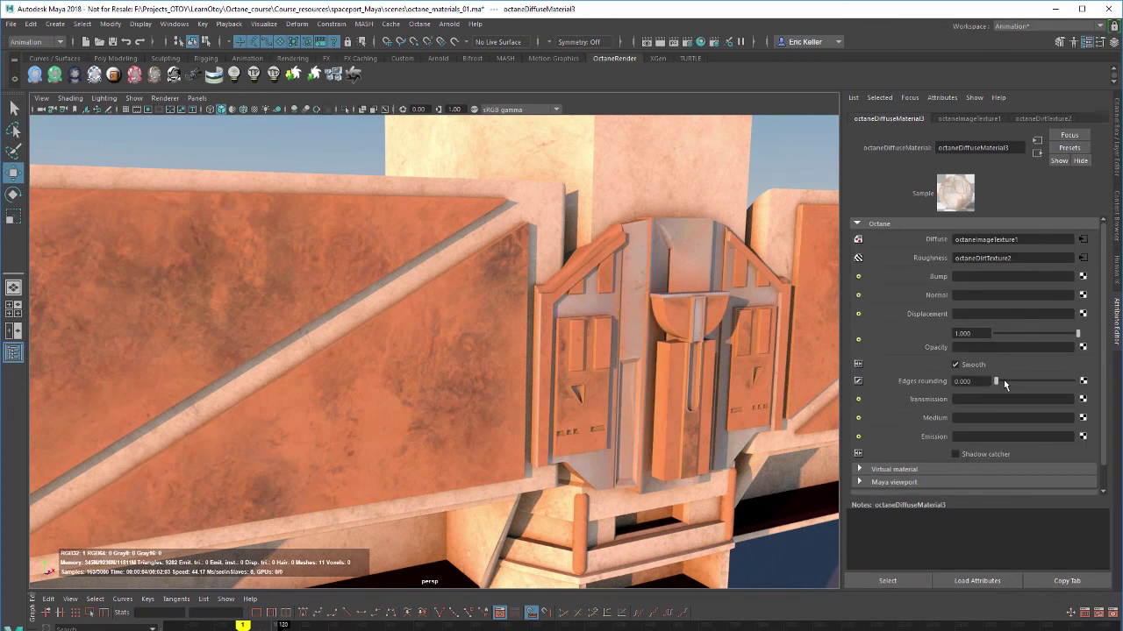
{"action": "left_click_drag", "start_coordinate": [998, 380], "coordinate": [1034, 381]}
{"action": "left_click", "coordinate": [1068, 381]}
{"action": "left_click_drag", "start_coordinate": [527, 368], "coordinate": [602, 375], "text": "alt"}
{"action": "right_click_drag", "start_coordinate": [601, 375], "coordinate": [649, 379], "text": "alt"}
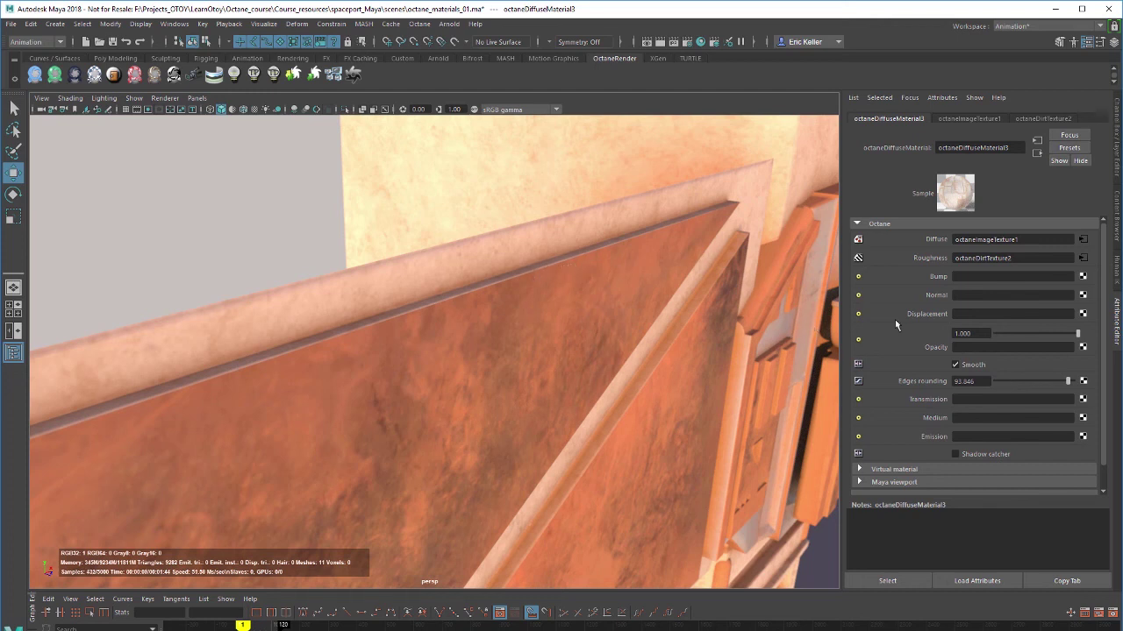
Compare the bar material's Edges rounding at 0, about 14.615 and about 75.385, and set it to 100
{"action": "left_click_drag", "start_coordinate": [1062, 381], "coordinate": [979, 380]}
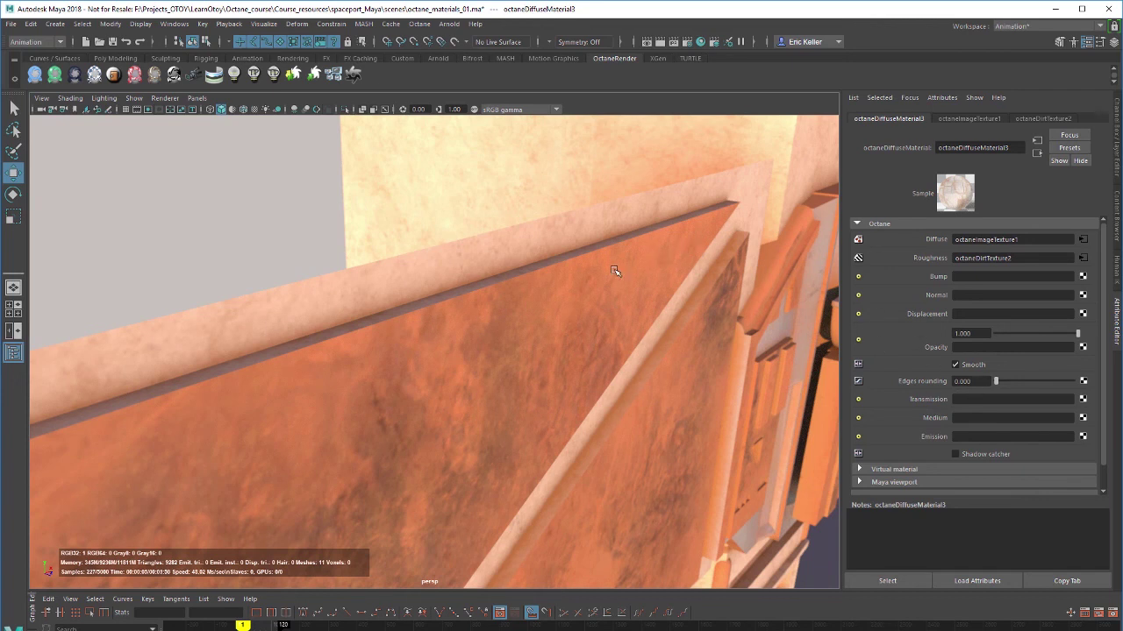
{"action": "left_click", "coordinate": [1005, 381]}
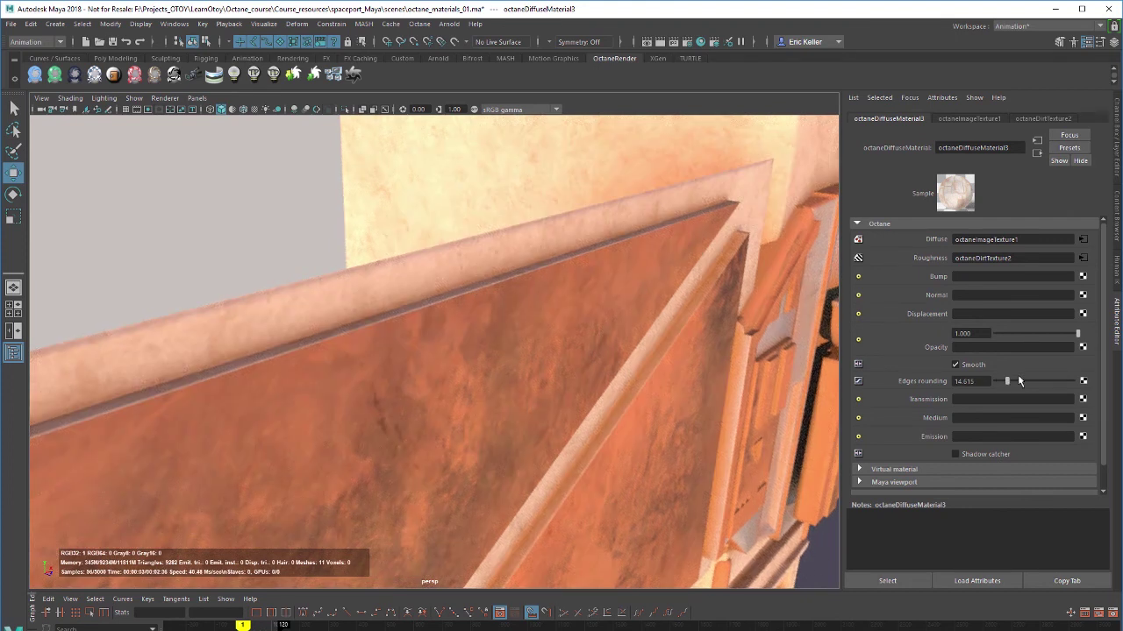
{"action": "left_click_drag", "start_coordinate": [1007, 381], "coordinate": [1054, 381]}
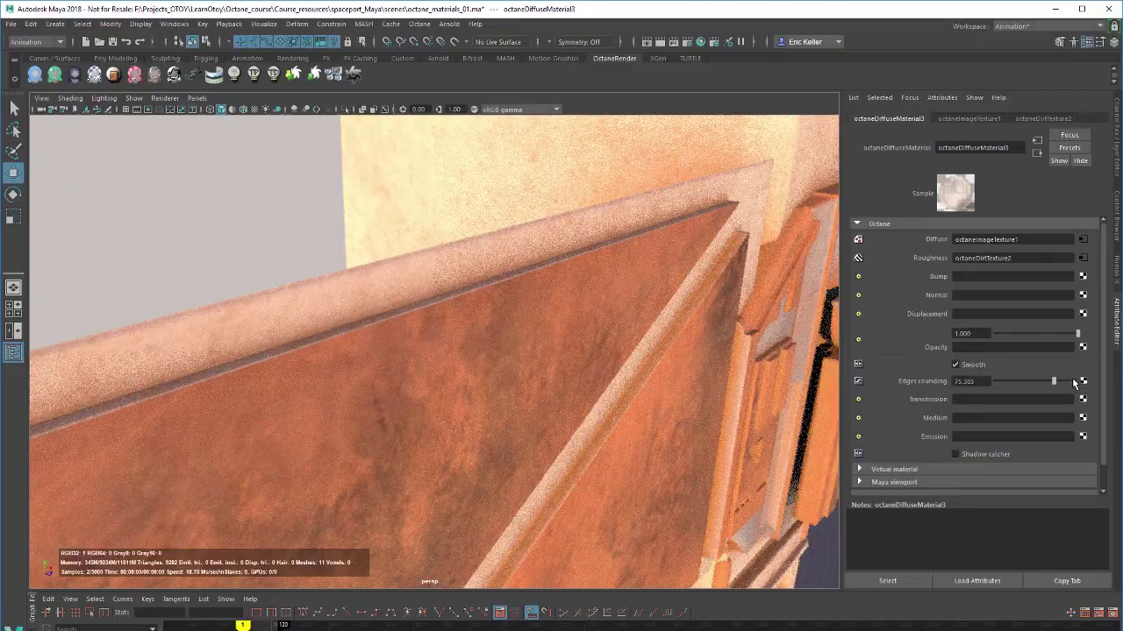
{"action": "left_click", "coordinate": [1074, 382]}
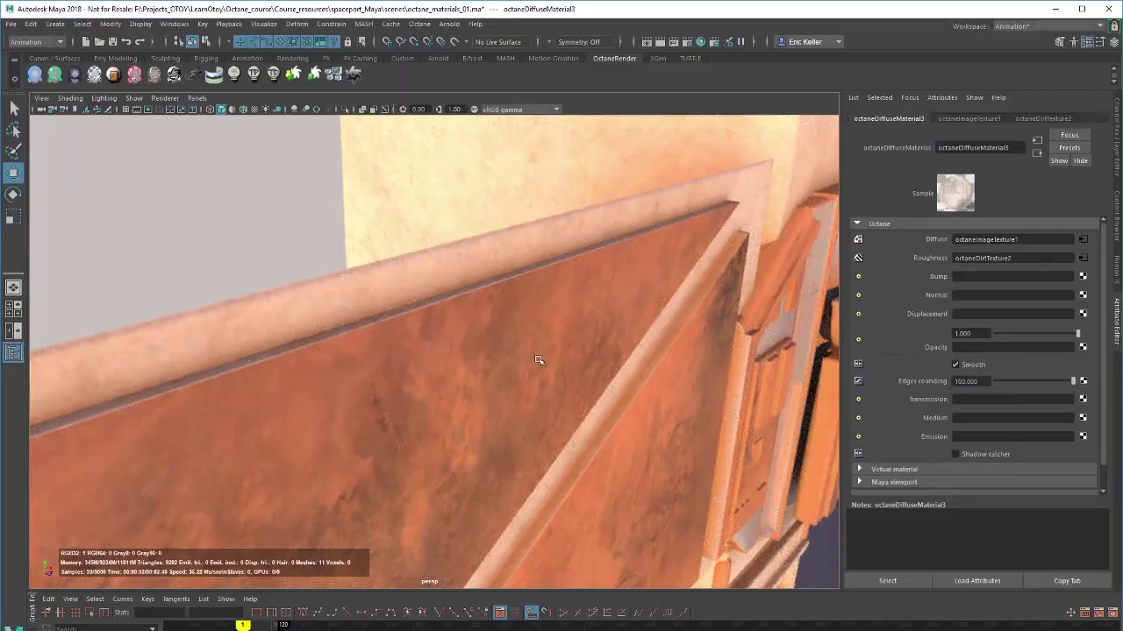
{"action": "left_click_drag", "start_coordinate": [605, 364], "coordinate": [537, 386], "text": "alt"}
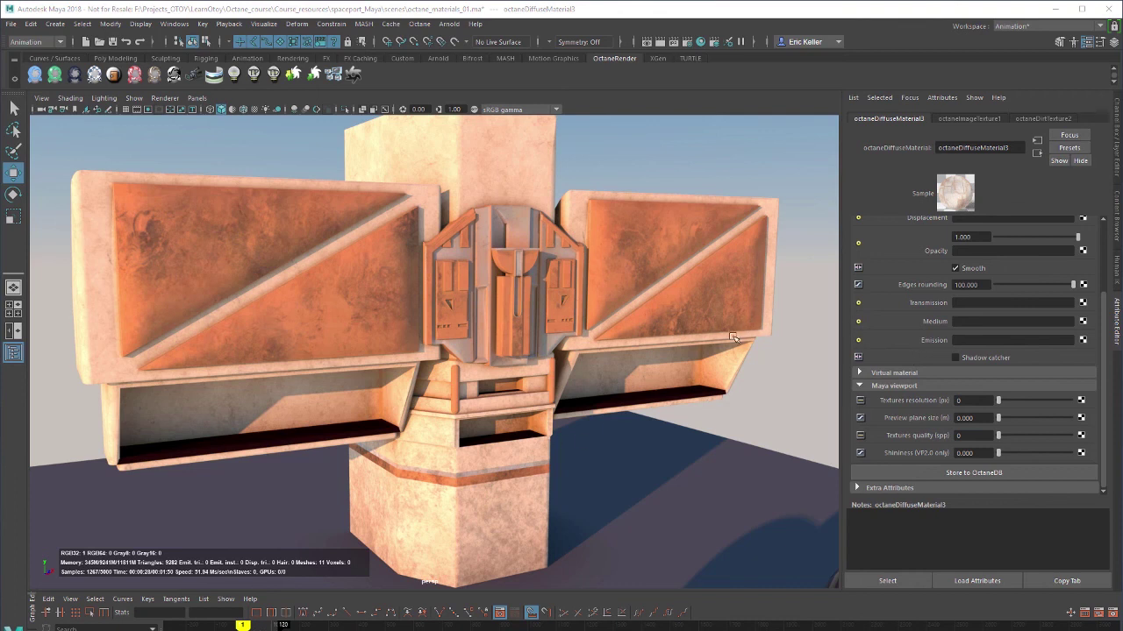
Add an Octane Float Texture to the bar material's Transmission channel and set its Value to 1
{"action": "left_click", "coordinate": [1083, 303]}
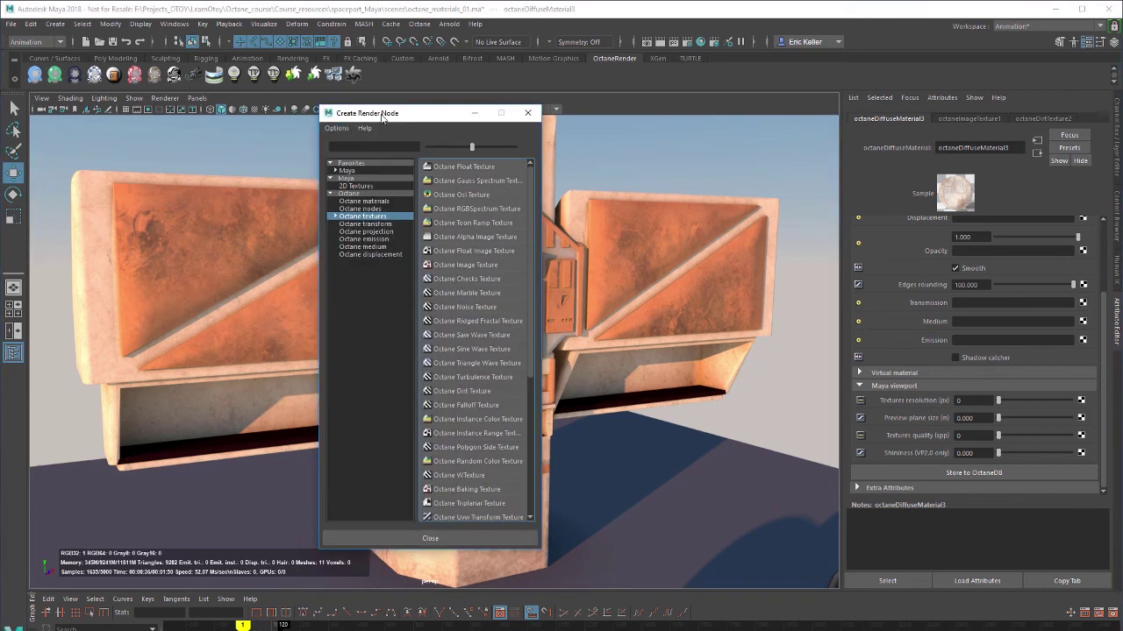
{"action": "left_click_drag", "start_coordinate": [383, 116], "coordinate": [498, 152]}
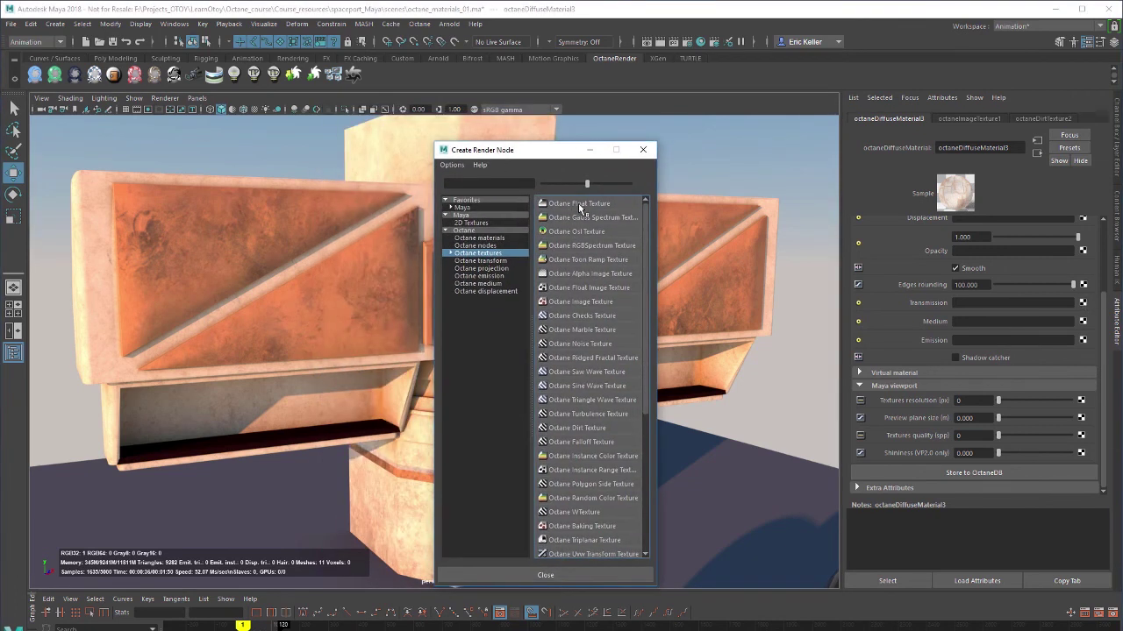
{"action": "left_click", "coordinate": [580, 207]}
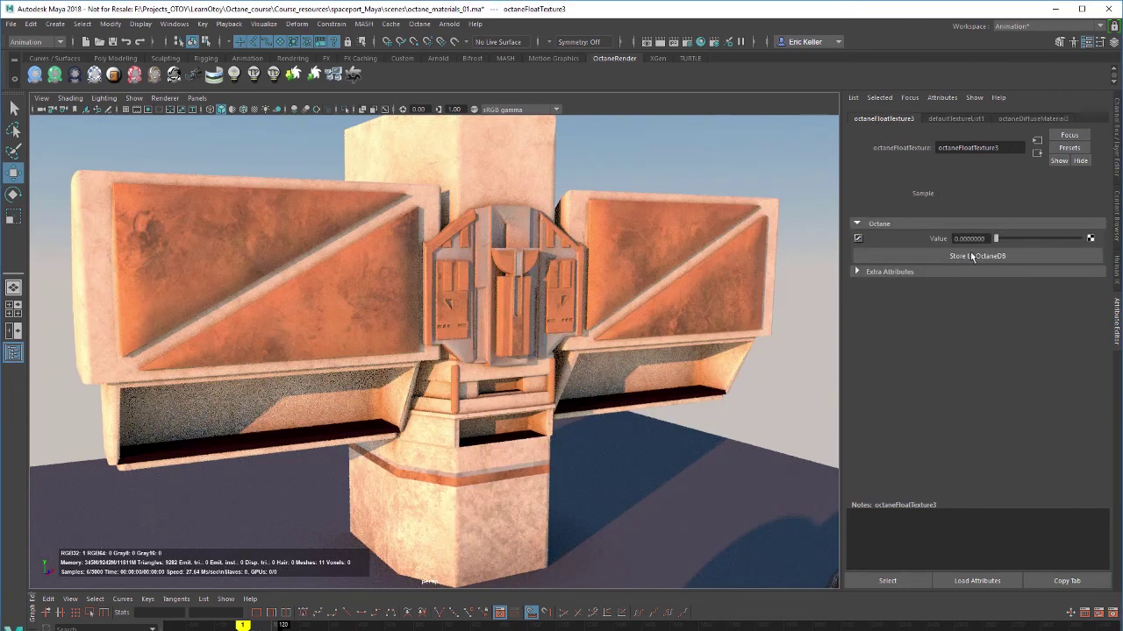
{"action": "left_click_drag", "start_coordinate": [999, 240], "coordinate": [1092, 249]}
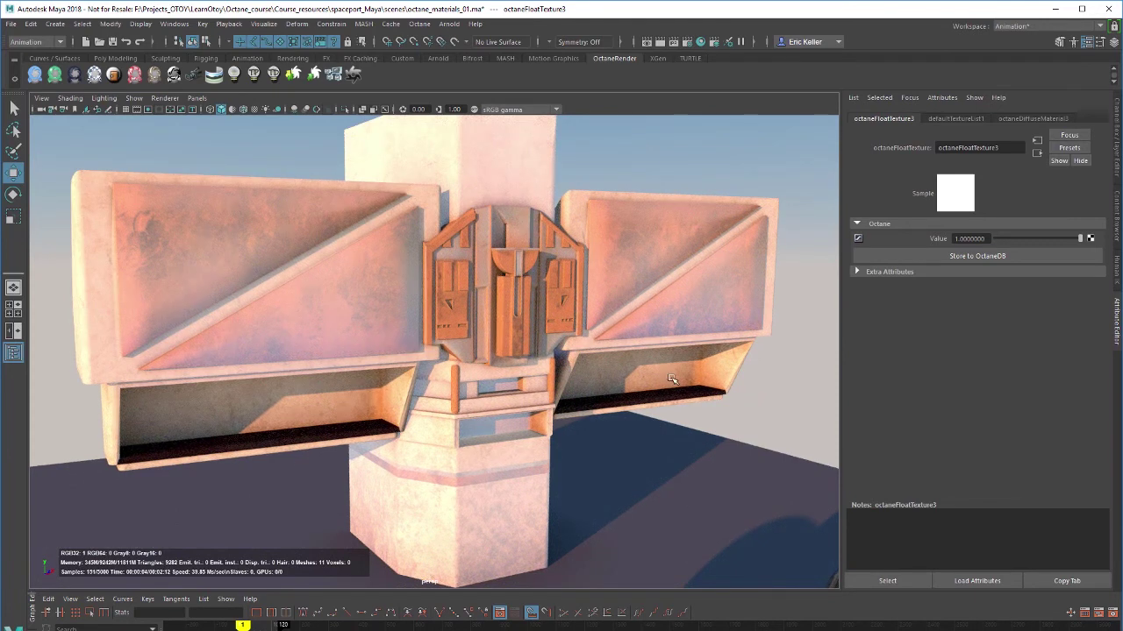
{"action": "left_click_drag", "start_coordinate": [675, 392], "coordinate": [399, 349], "text": "alt"}
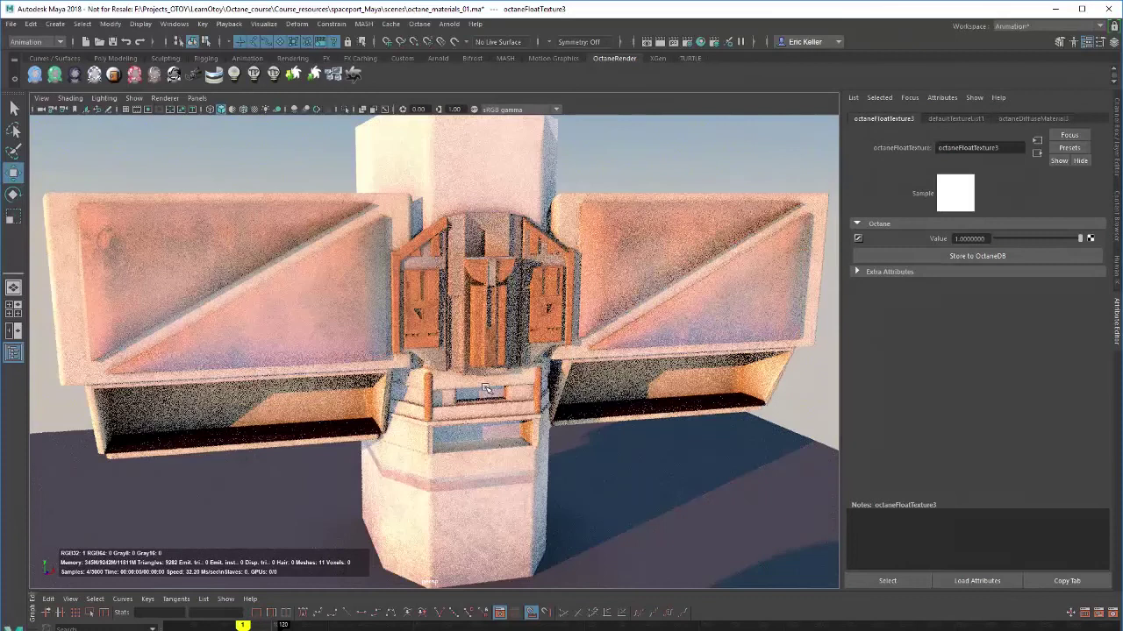
Break the float texture's connection to the bar material's Transmission channel
{"action": "left_click", "coordinate": [1037, 154]}
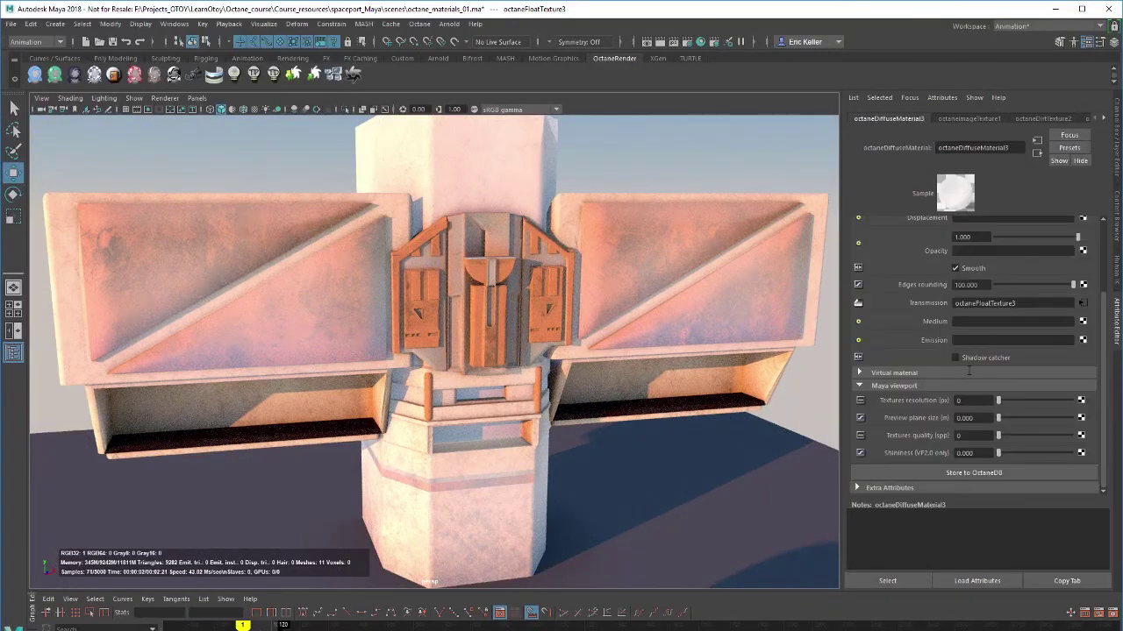
{"action": "right_click", "coordinate": [940, 307]}
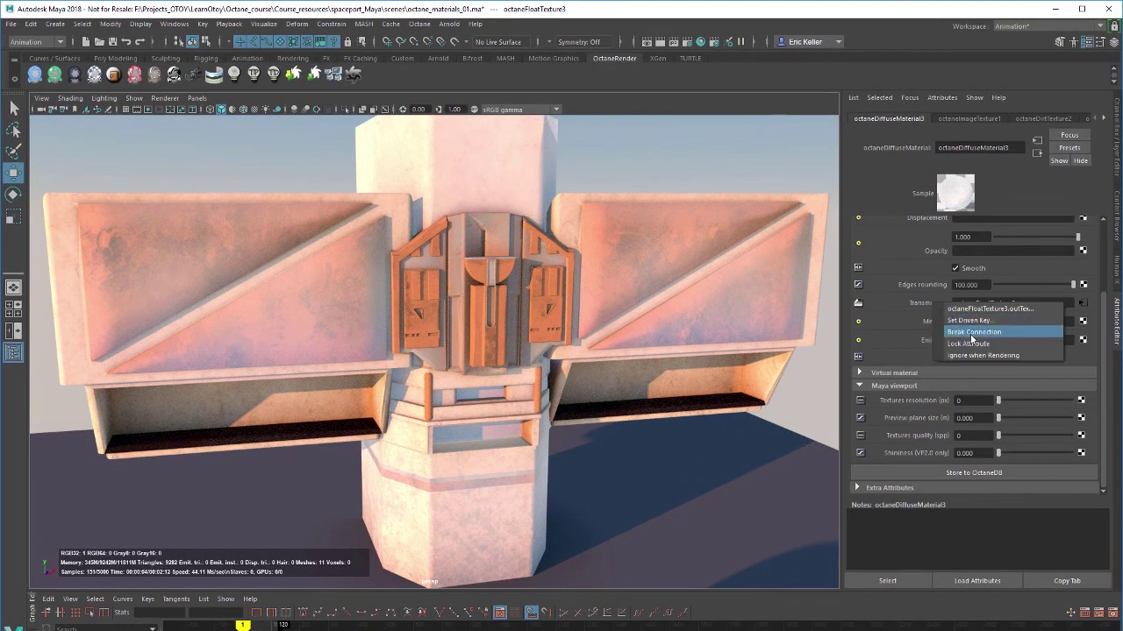
{"action": "left_click", "coordinate": [971, 333]}
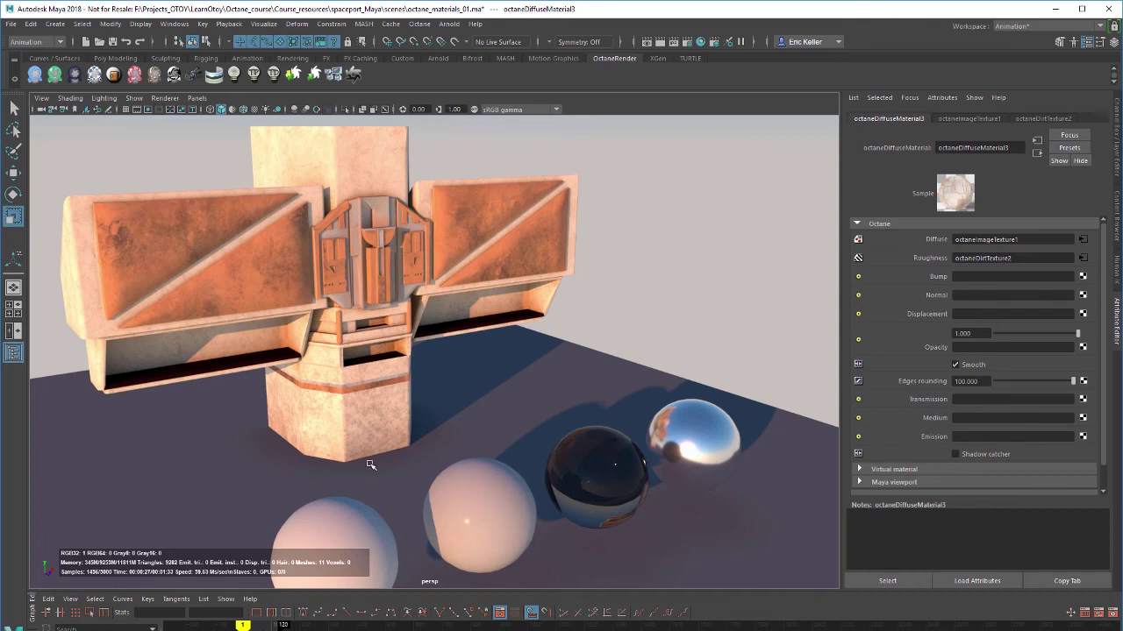
Move the diffuse sphere up in front of the bar machine's right wing and scale it down
{"action": "left_click", "coordinate": [355, 514]}
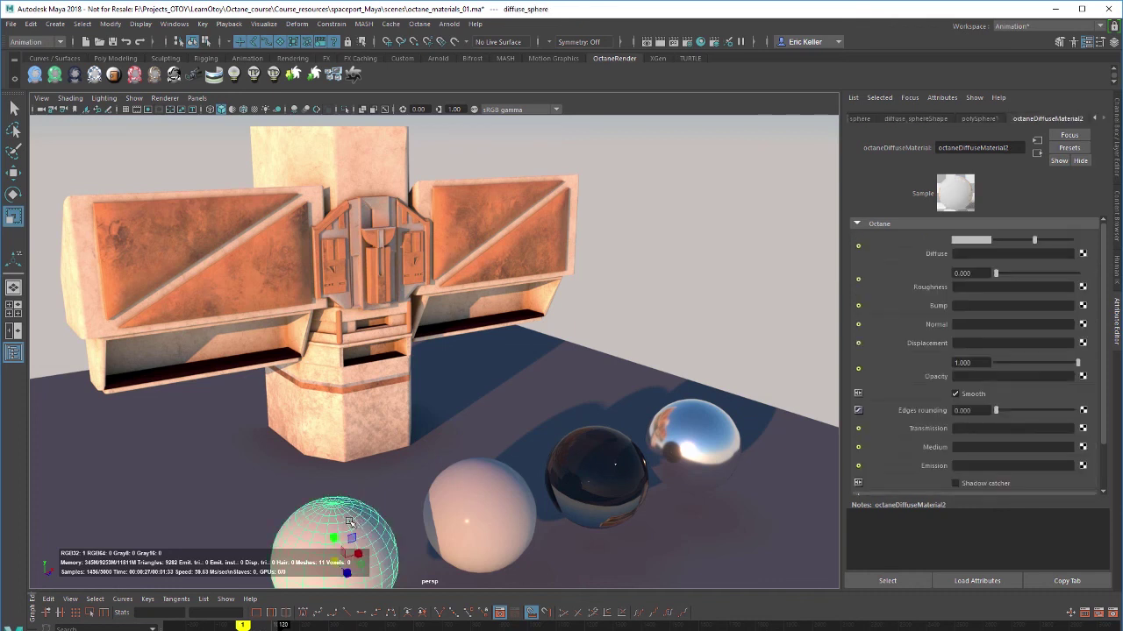
{"action": "key", "text": "w"}
{"action": "left_click_drag", "start_coordinate": [334, 532], "coordinate": [455, 291]}
{"action": "key", "text": "r"}
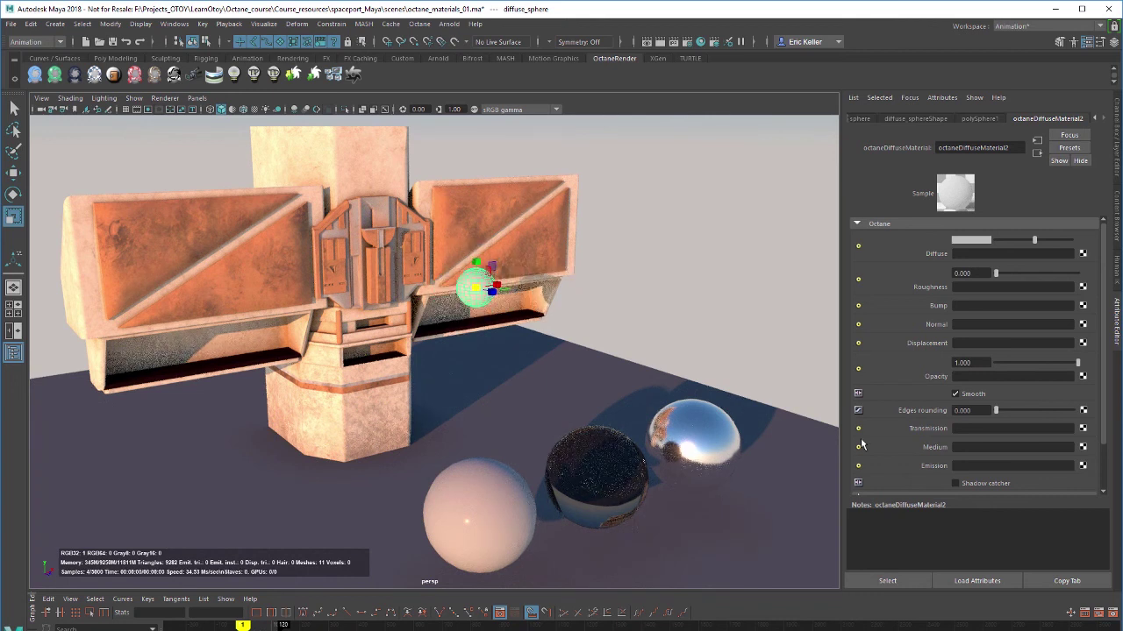
Add an Octane Texture Emission to the sphere material's Emission channel and raise its Power to about 11267.606
{"action": "left_click", "coordinate": [1083, 465]}
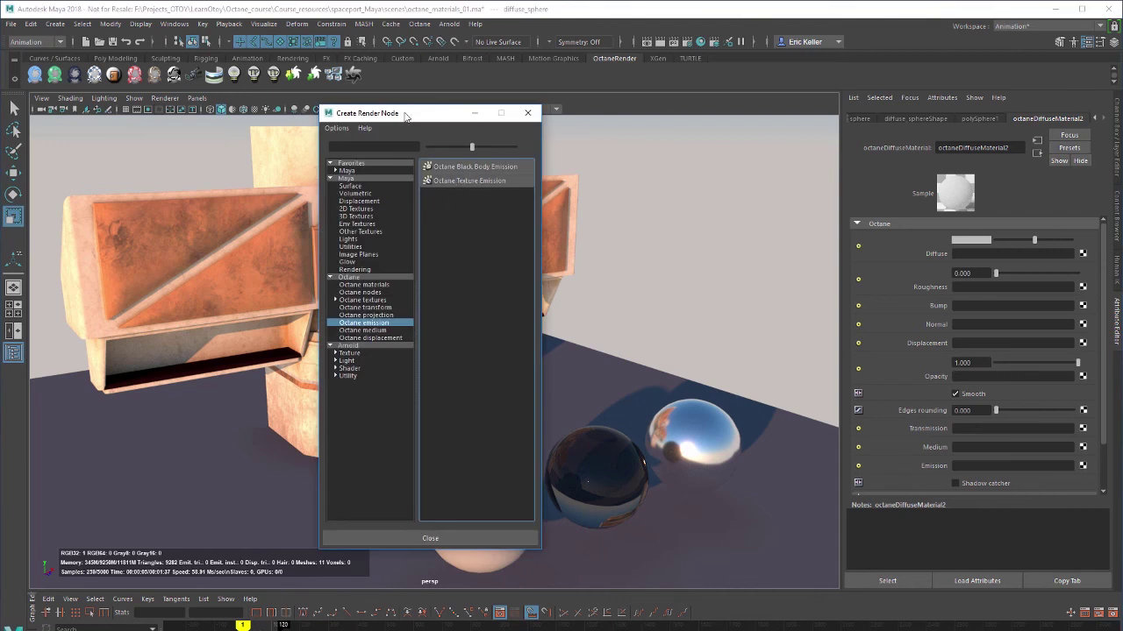
{"action": "left_click_drag", "start_coordinate": [405, 117], "coordinate": [427, 117]}
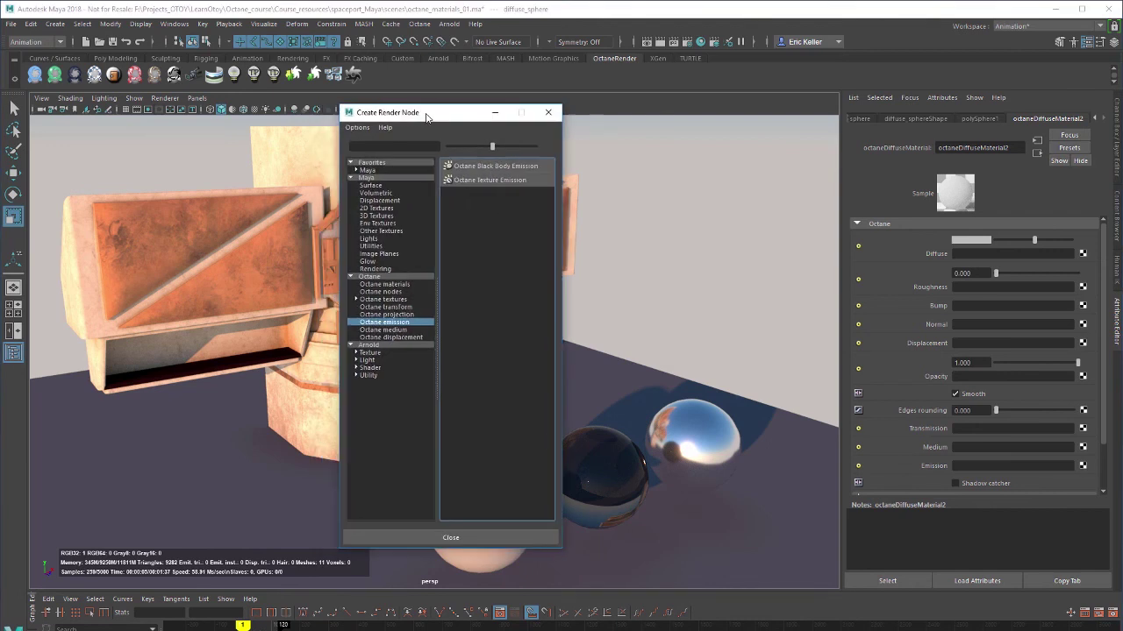
{"action": "left_click", "coordinate": [495, 180]}
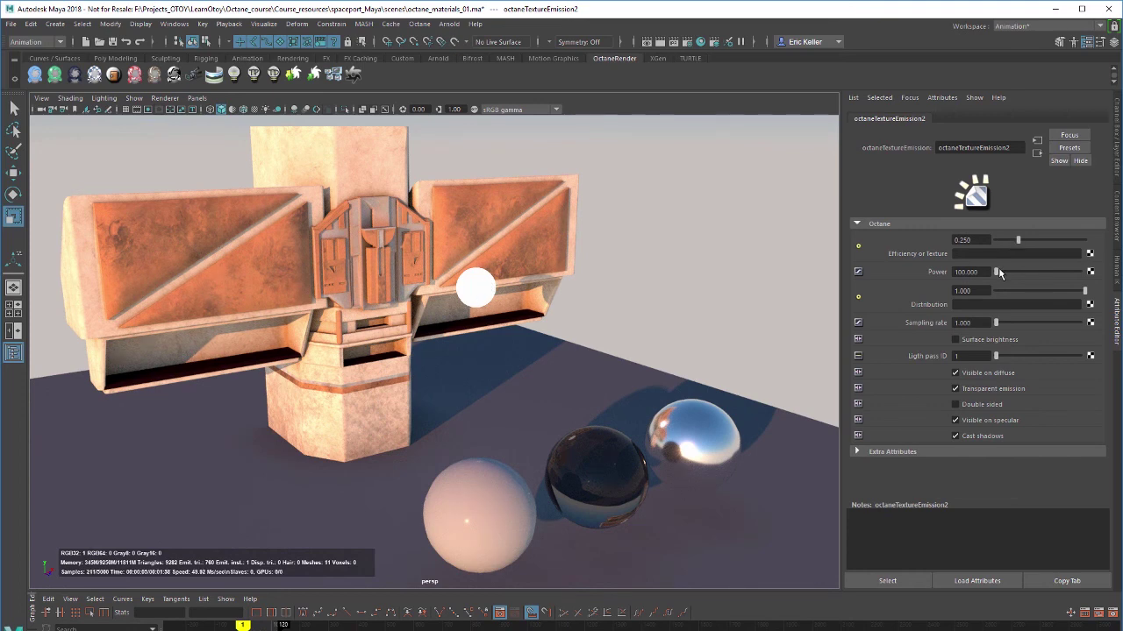
{"action": "left_click_drag", "start_coordinate": [997, 271], "coordinate": [1004, 272]}
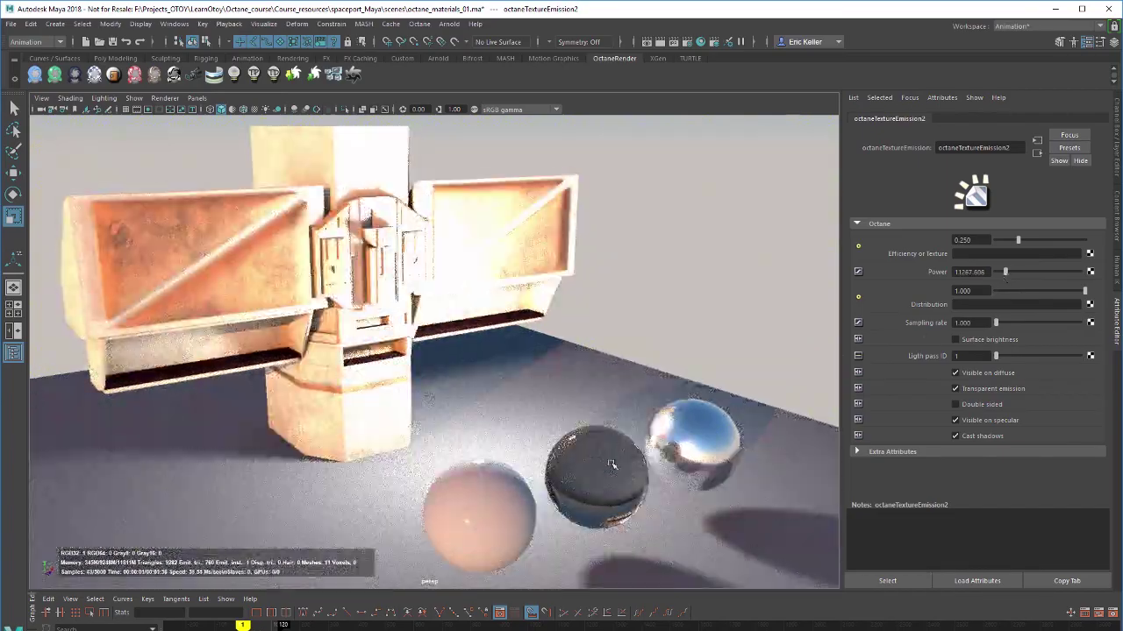
Turn on Surface brightness for the texture emission and set its Power to 50
{"action": "left_click", "coordinate": [956, 340]}
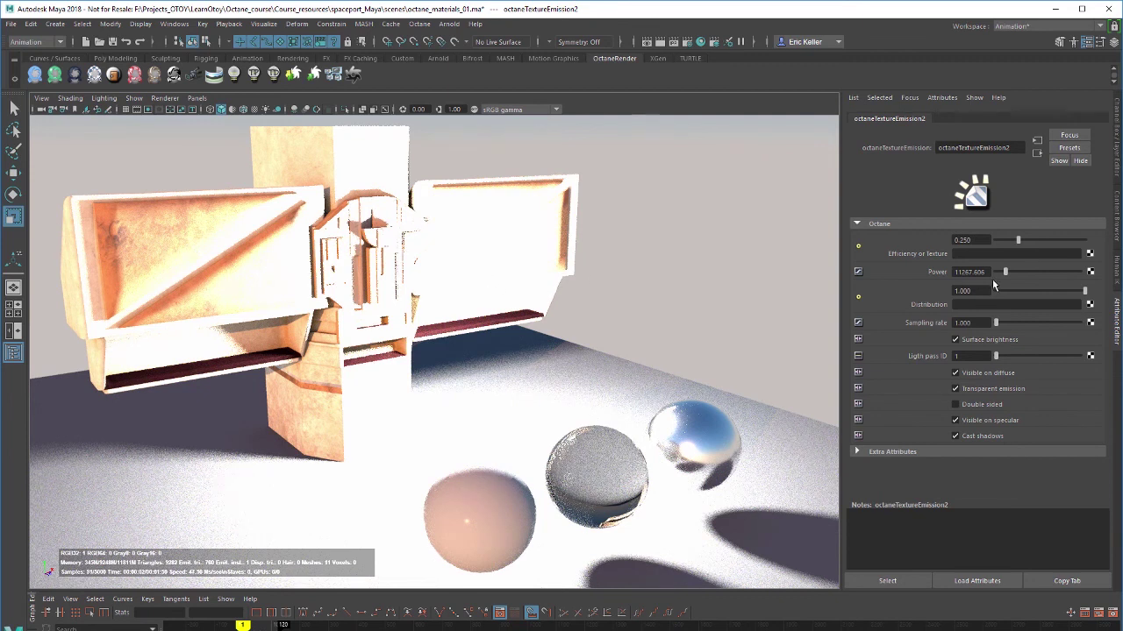
{"action": "left_click_drag", "start_coordinate": [990, 272], "coordinate": [877, 277]}
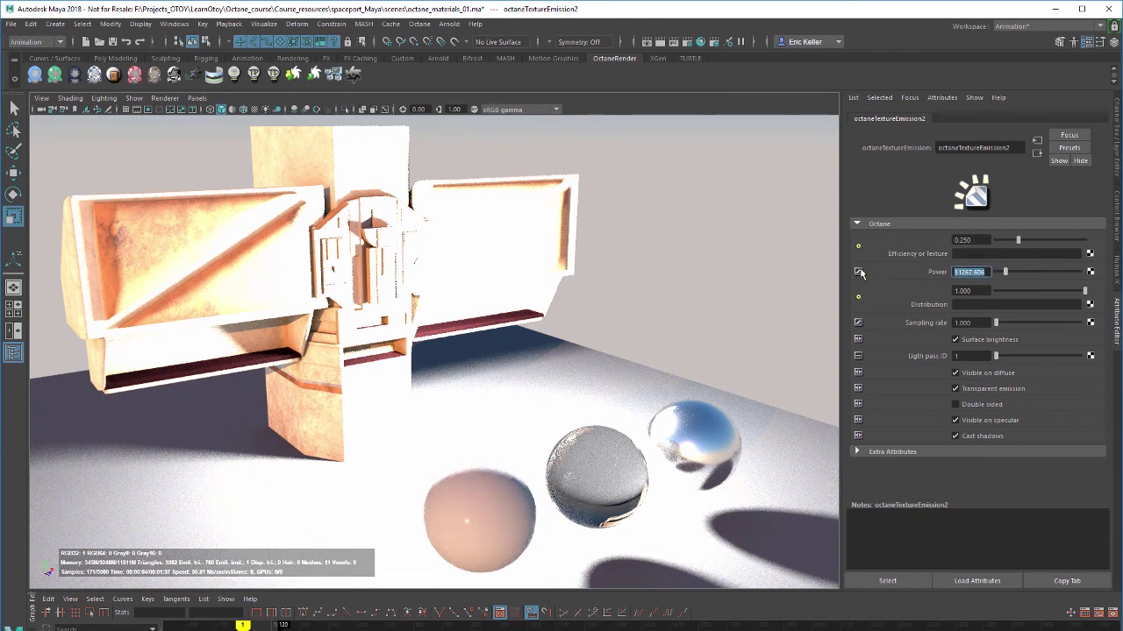
{"action": "type", "text": "25"}
{"action": "key", "text": "Return"}
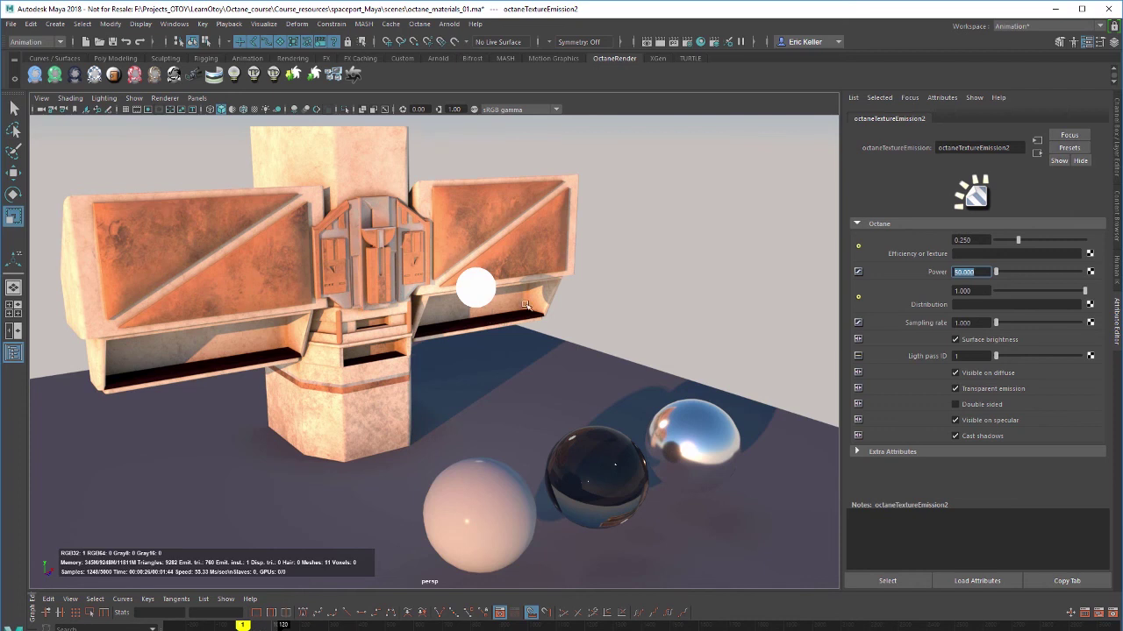
Set the Hour of the octaneSunSky1 daylight system to 0 to darken the scene
{"action": "left_click", "coordinate": [480, 508]}
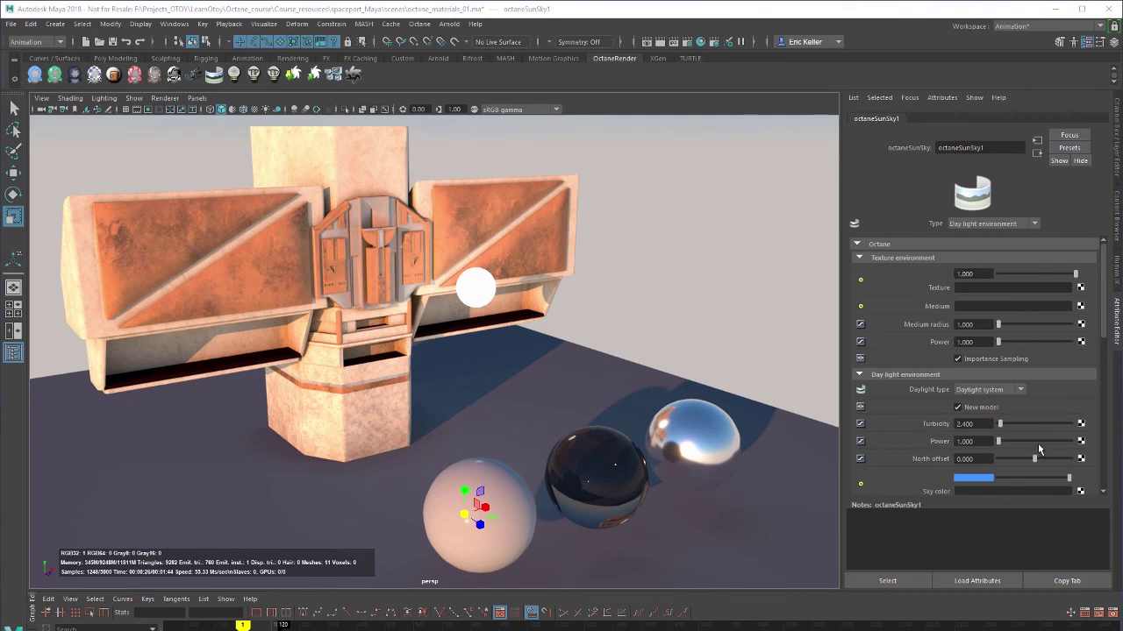
{"action": "scroll", "coordinate": [1038, 443], "scroll_direction": "down", "scroll_amount": 4}
{"action": "scroll", "coordinate": [1040, 448], "scroll_direction": "down", "scroll_amount": 2}
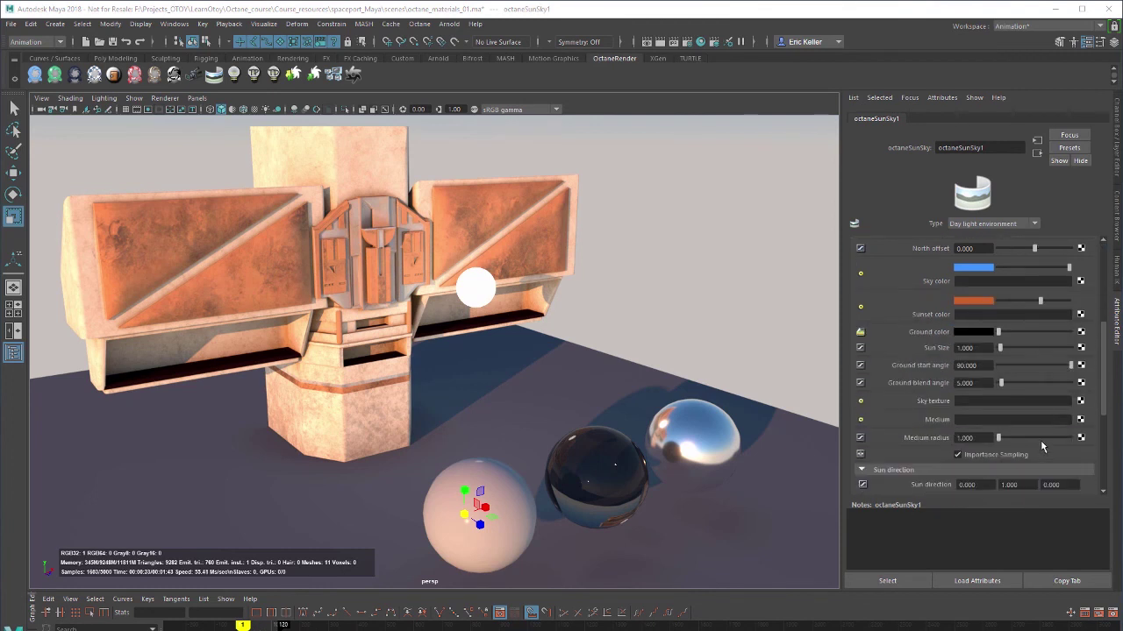
{"action": "scroll", "coordinate": [1047, 436], "scroll_direction": "down", "scroll_amount": 5}
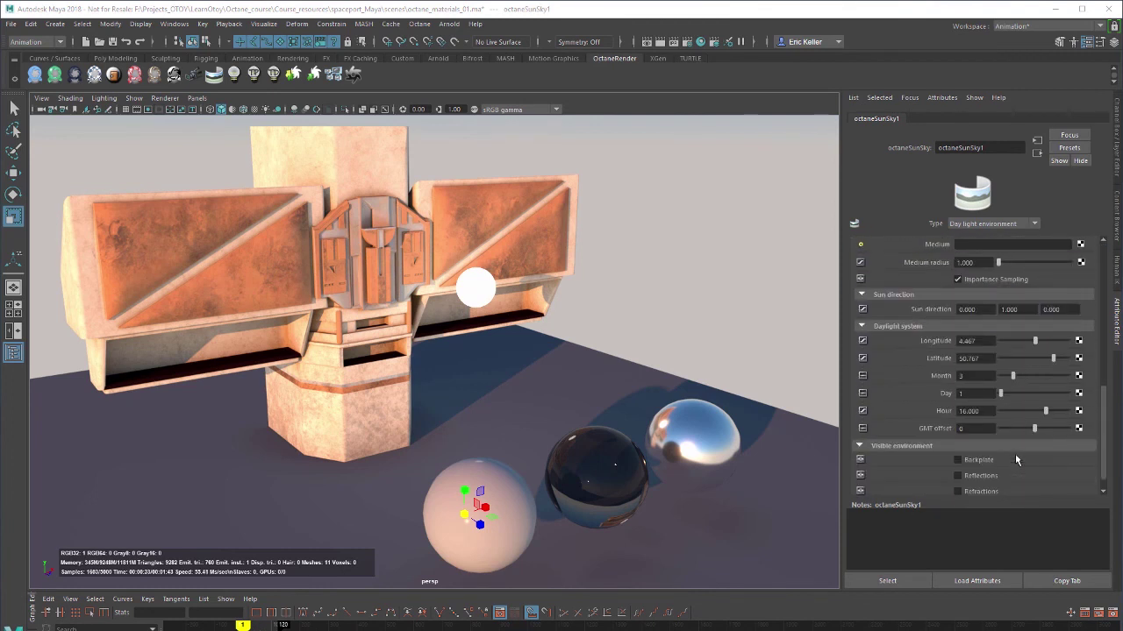
{"action": "left_click_drag", "start_coordinate": [1043, 411], "coordinate": [1002, 408]}
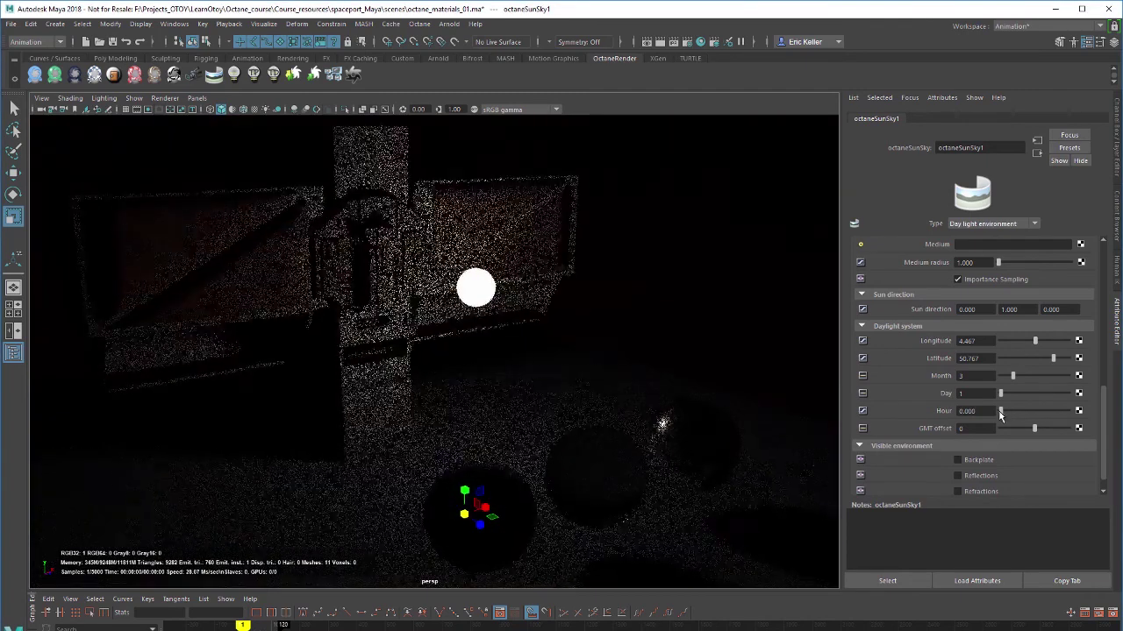
Raise the Efficiency of the small sphere's texture emission to about 0.740
{"action": "left_click", "coordinate": [475, 289]}
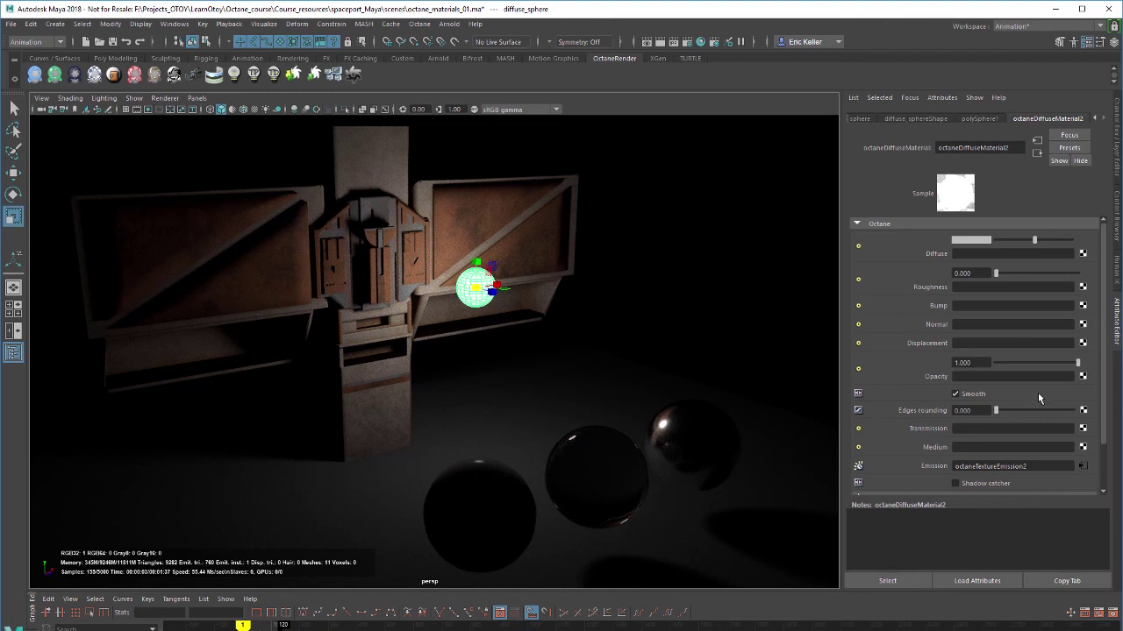
{"action": "left_click", "coordinate": [1083, 467]}
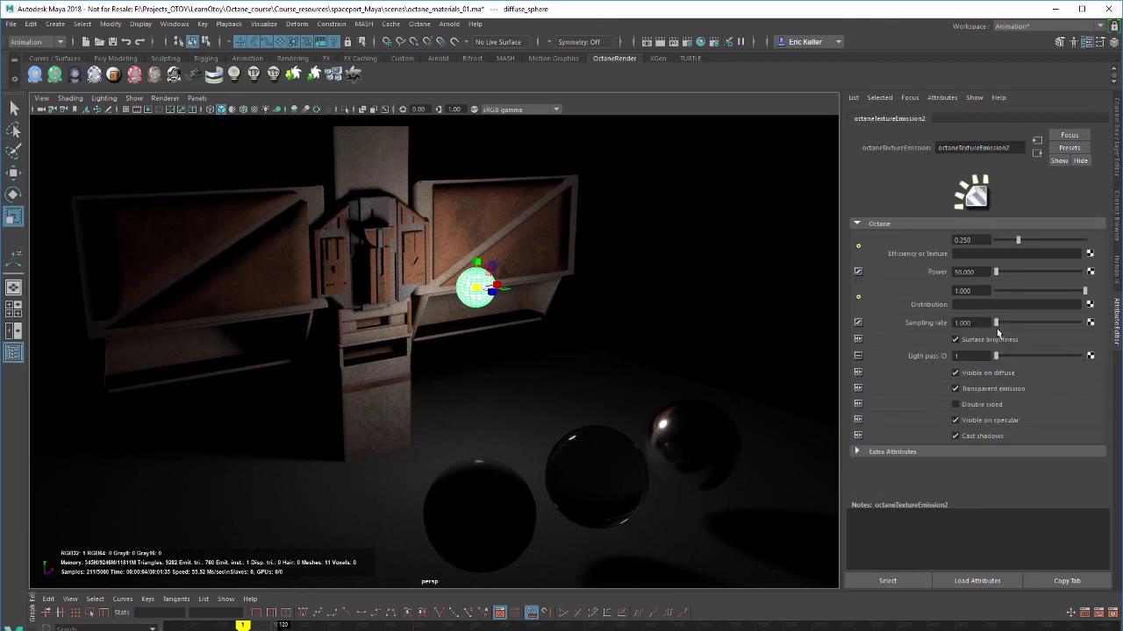
{"action": "left_click_drag", "start_coordinate": [1017, 244], "coordinate": [1061, 244]}
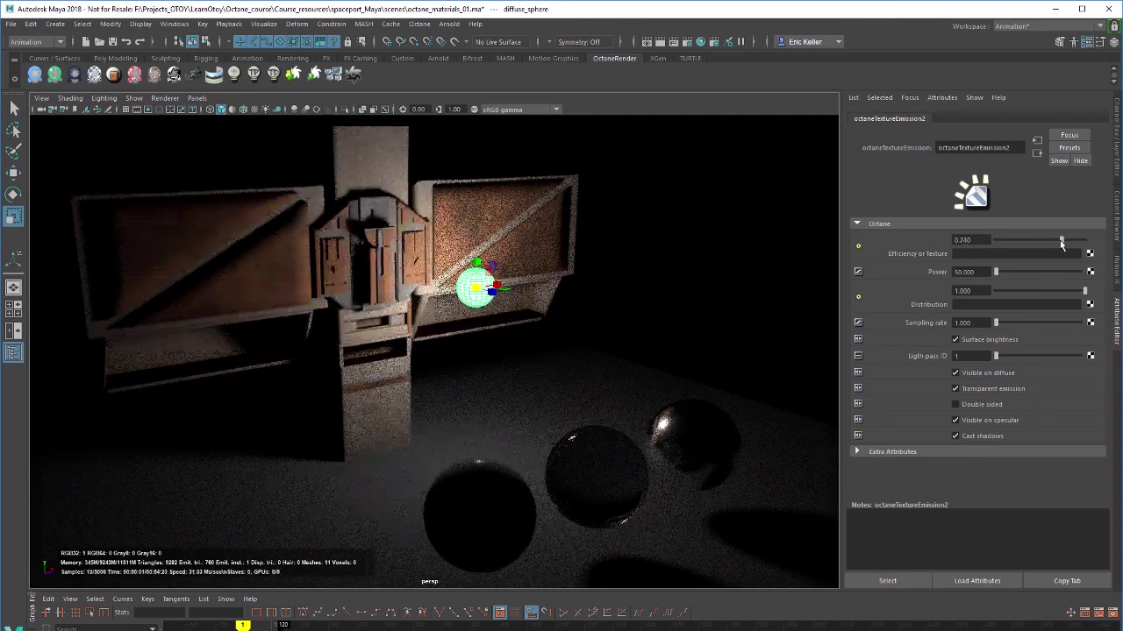
Open the Render View window
{"action": "left_click", "coordinate": [723, 312]}
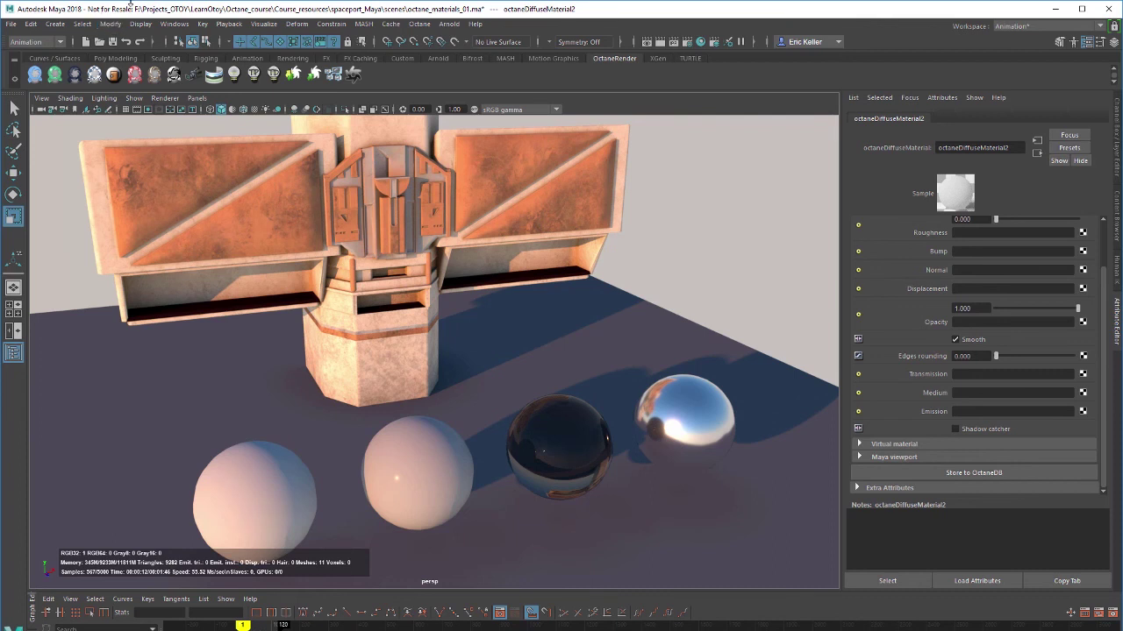
{"action": "left_click", "coordinate": [174, 23]}
{"action": "mouse_move", "coordinate": [219, 89]}
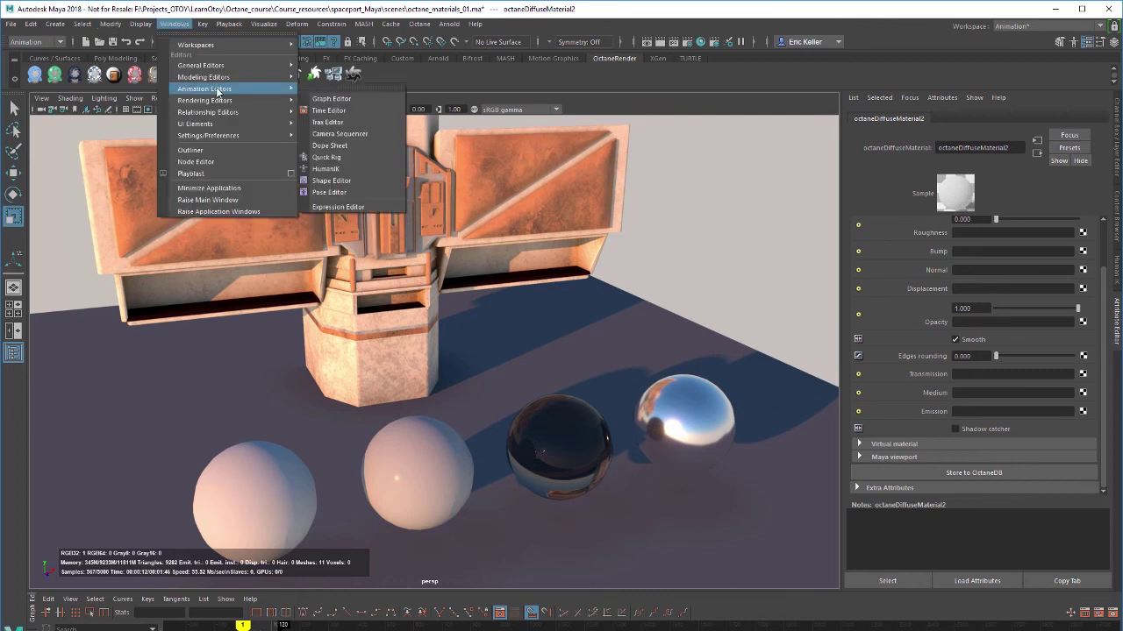
{"action": "mouse_move", "coordinate": [299, 115]}
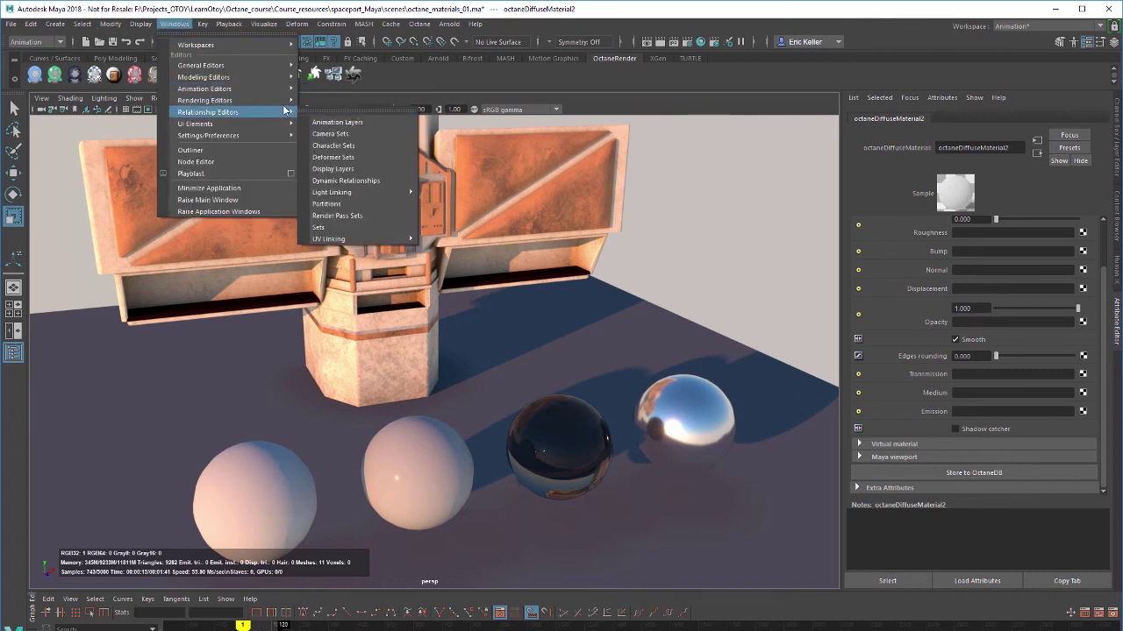
{"action": "left_click", "coordinate": [342, 121]}
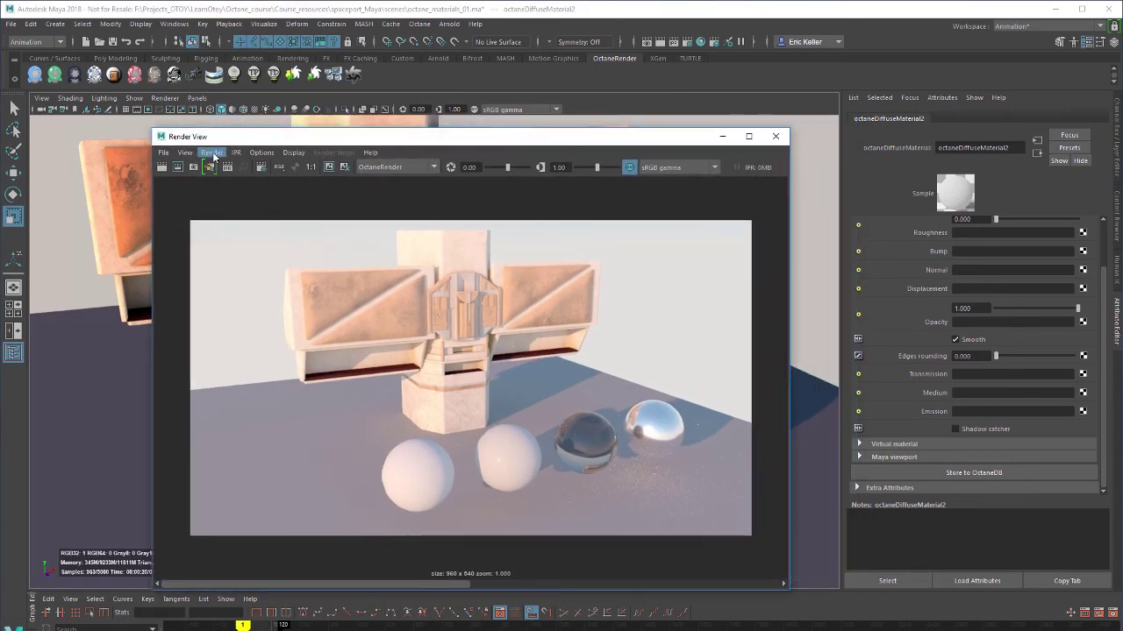
Take a snapshot of the persp camera in the Render View and start an interactive IPR render from it
{"action": "left_click", "coordinate": [213, 154]}
{"action": "mouse_move", "coordinate": [307, 226]}
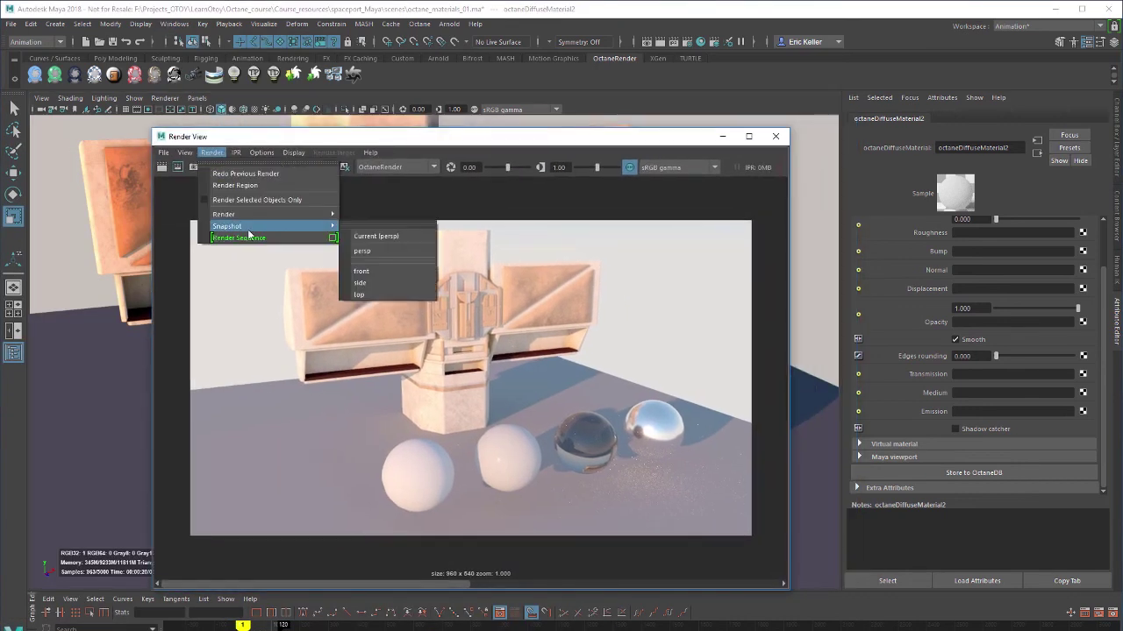
{"action": "left_click", "coordinate": [402, 252]}
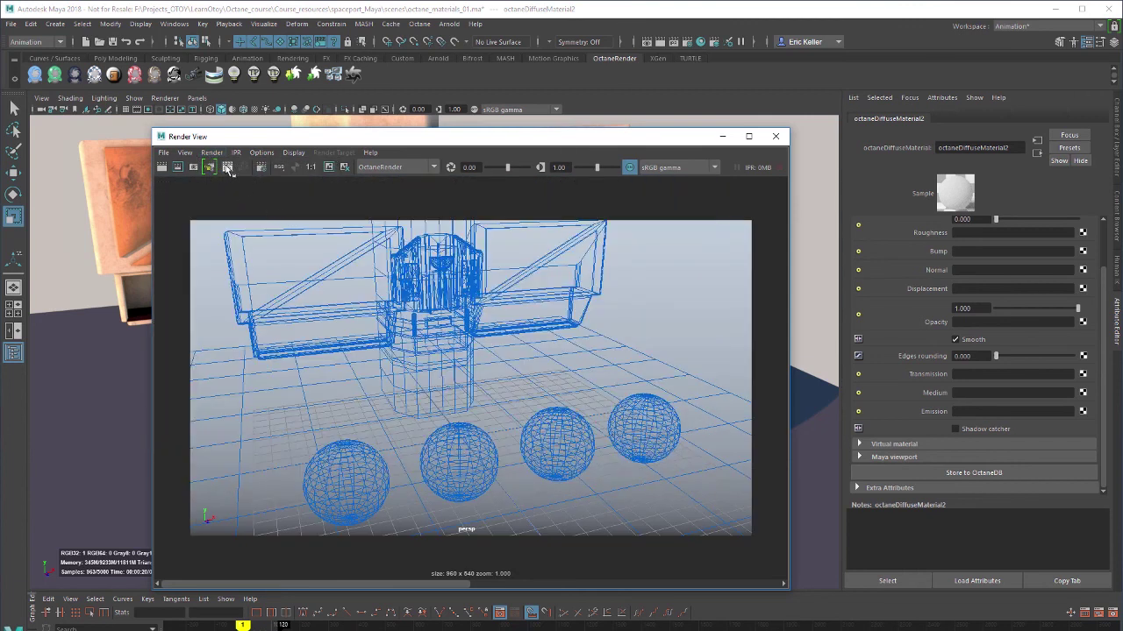
{"action": "left_click", "coordinate": [227, 168]}
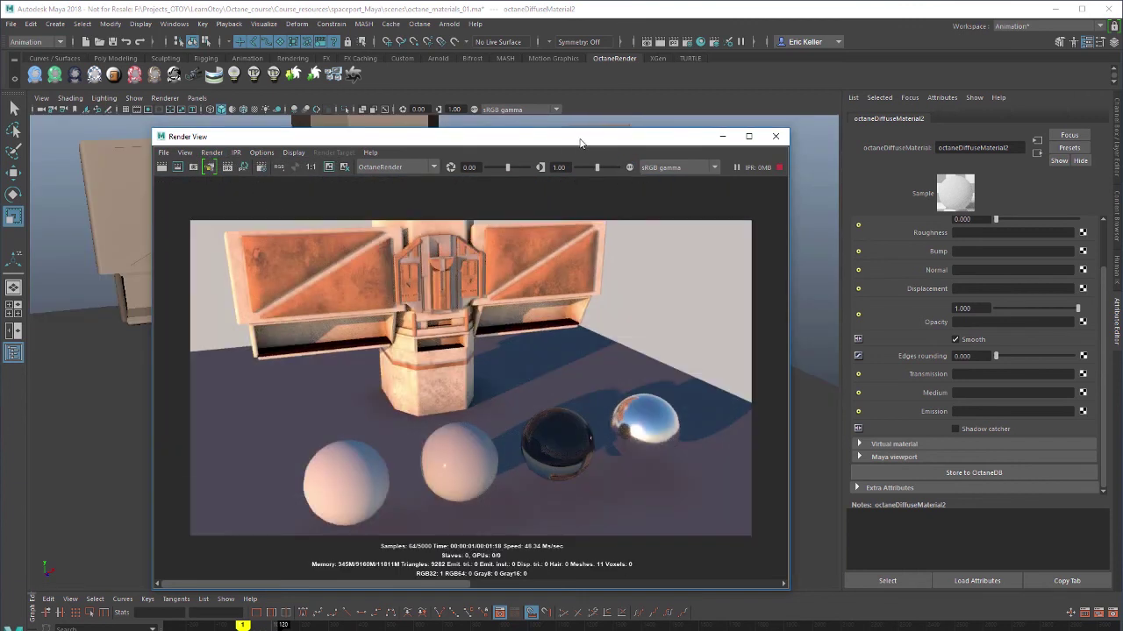
{"action": "left_click_drag", "start_coordinate": [579, 142], "coordinate": [442, 85]}
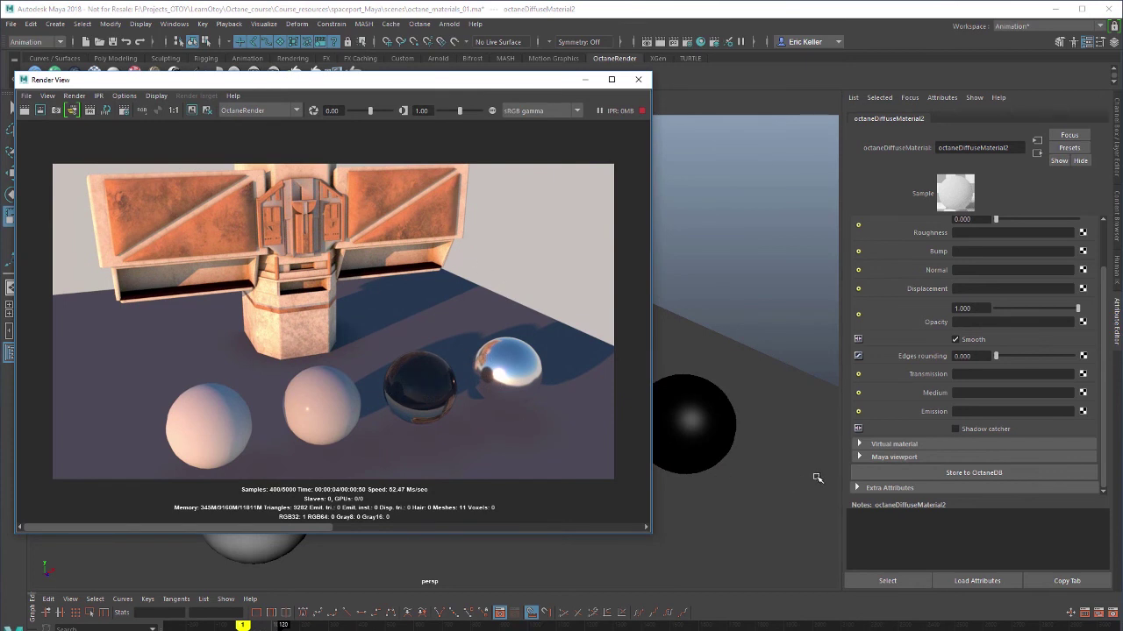
Select the ground plane and darken the diffuse value of its octaneDiffuseMaterial1
{"action": "left_click", "coordinate": [734, 362]}
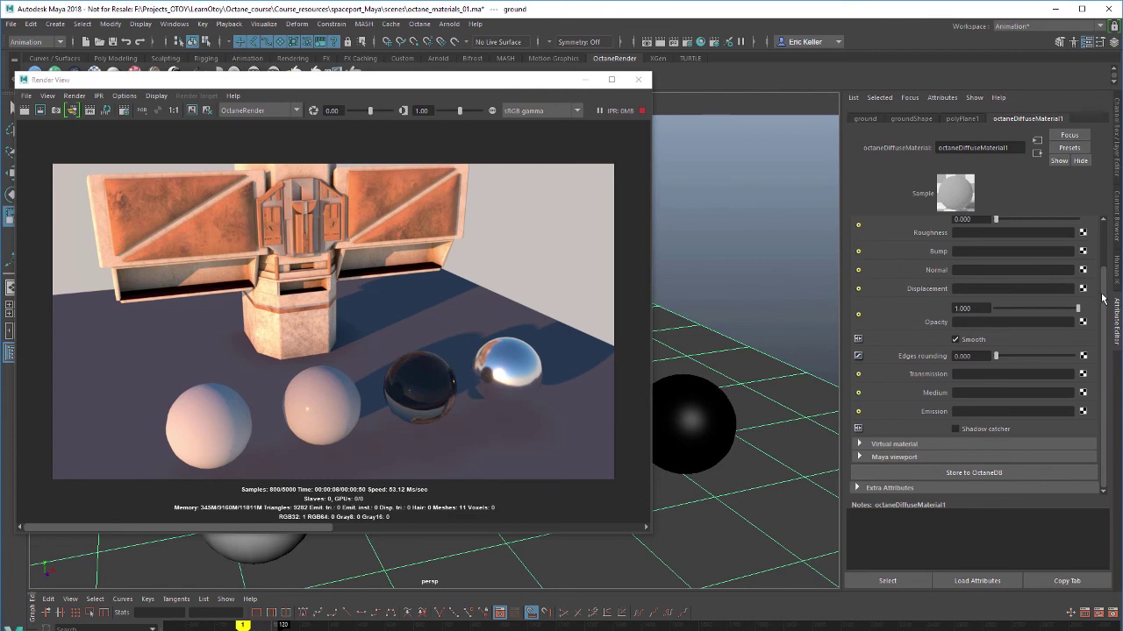
{"action": "left_click_drag", "start_coordinate": [1103, 299], "coordinate": [1085, 235]}
{"action": "mouse_move", "coordinate": [1014, 244]}
{"action": "left_mouse_down"}
{"action": "mouse_move", "coordinate": [1040, 240]}
{"action": "mouse_move", "coordinate": [1000, 237]}
{"action": "left_mouse_up"}
{"action": "left_click_drag", "start_coordinate": [1103, 358], "coordinate": [1102, 409]}
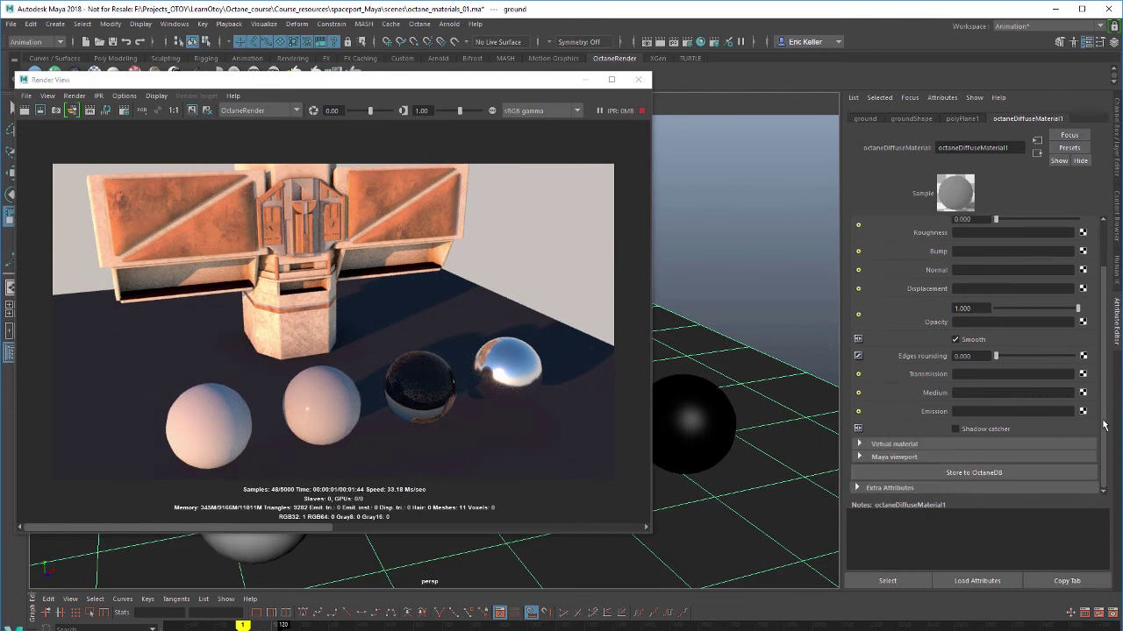
Turn on Shadow catcher for the ground material and check the render's alpha channel before returning to the colour image
{"action": "left_click", "coordinate": [970, 430]}
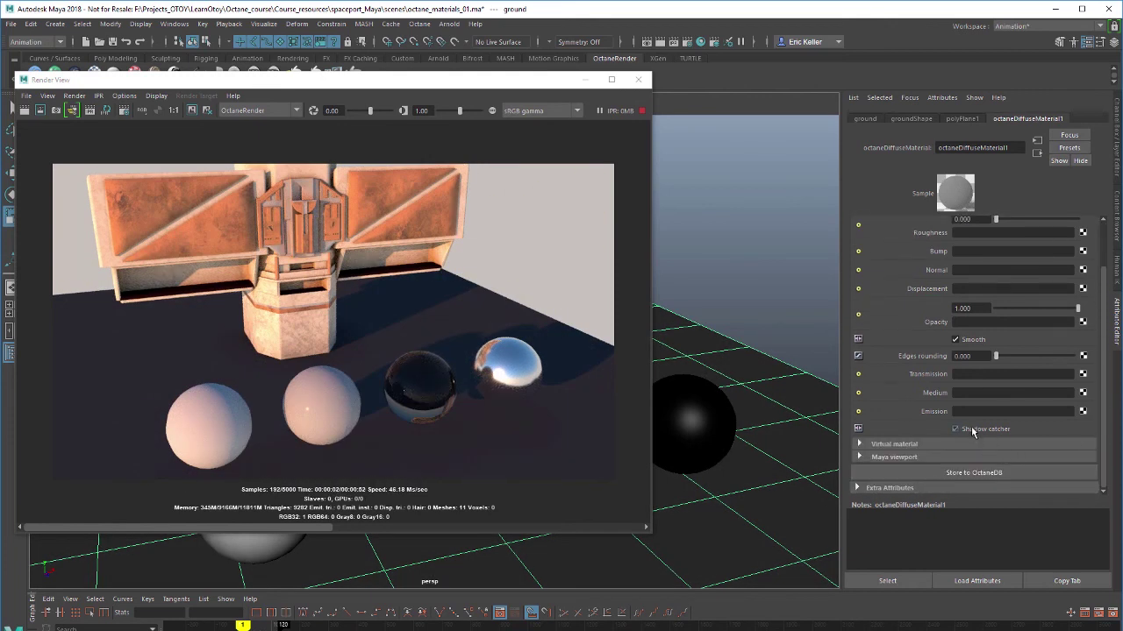
{"action": "left_click_drag", "start_coordinate": [456, 84], "coordinate": [542, 77]}
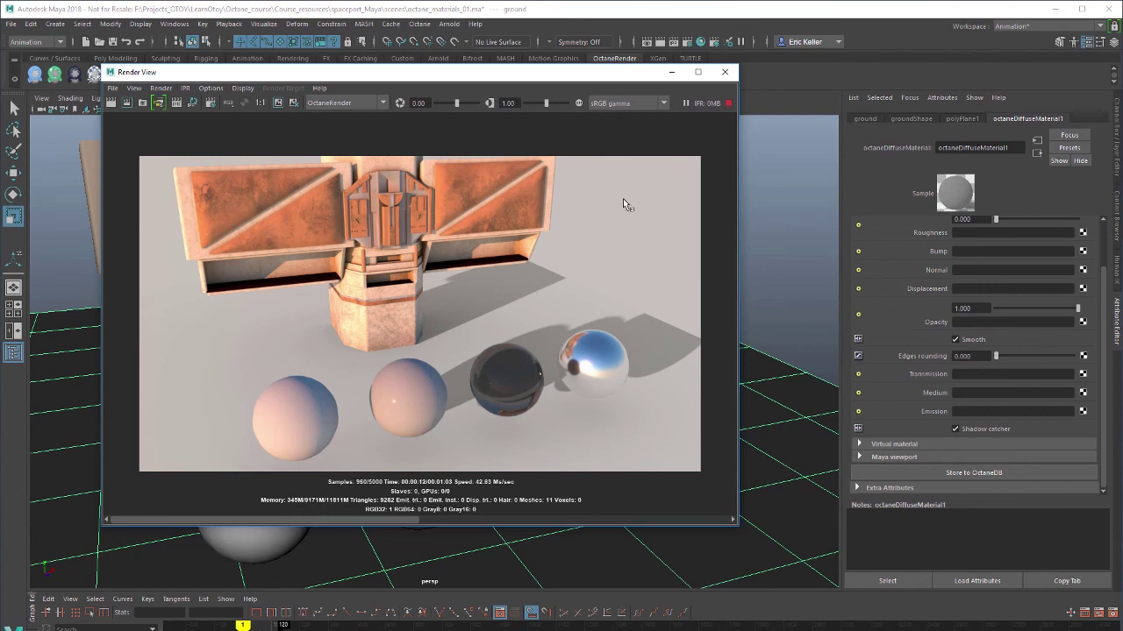
{"action": "left_click", "coordinate": [243, 103]}
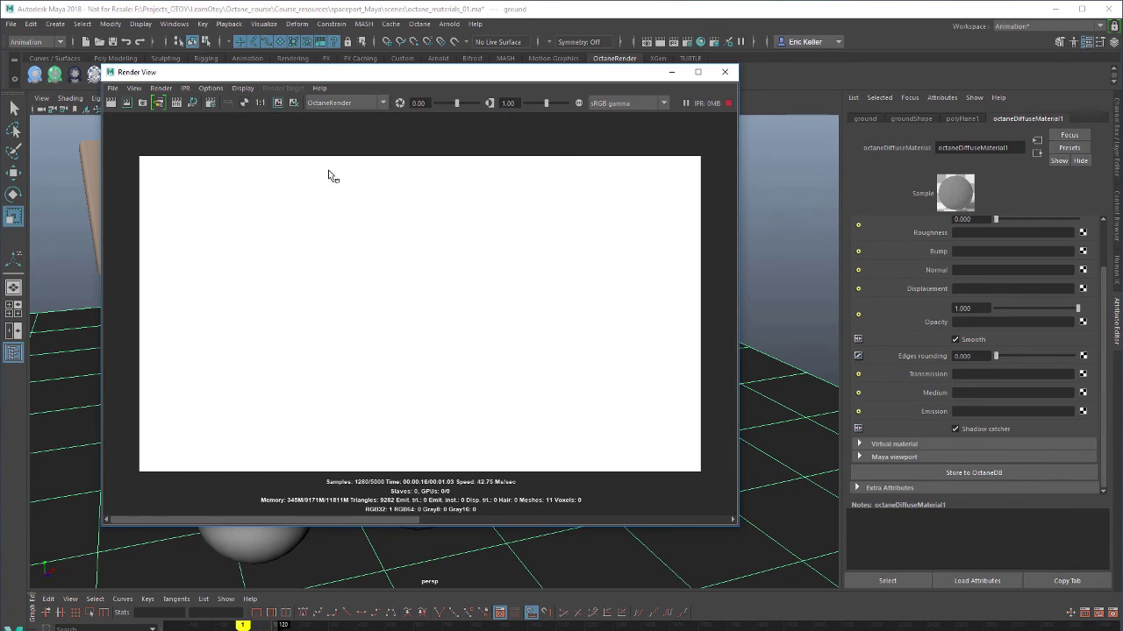
{"action": "left_click", "coordinate": [228, 103]}
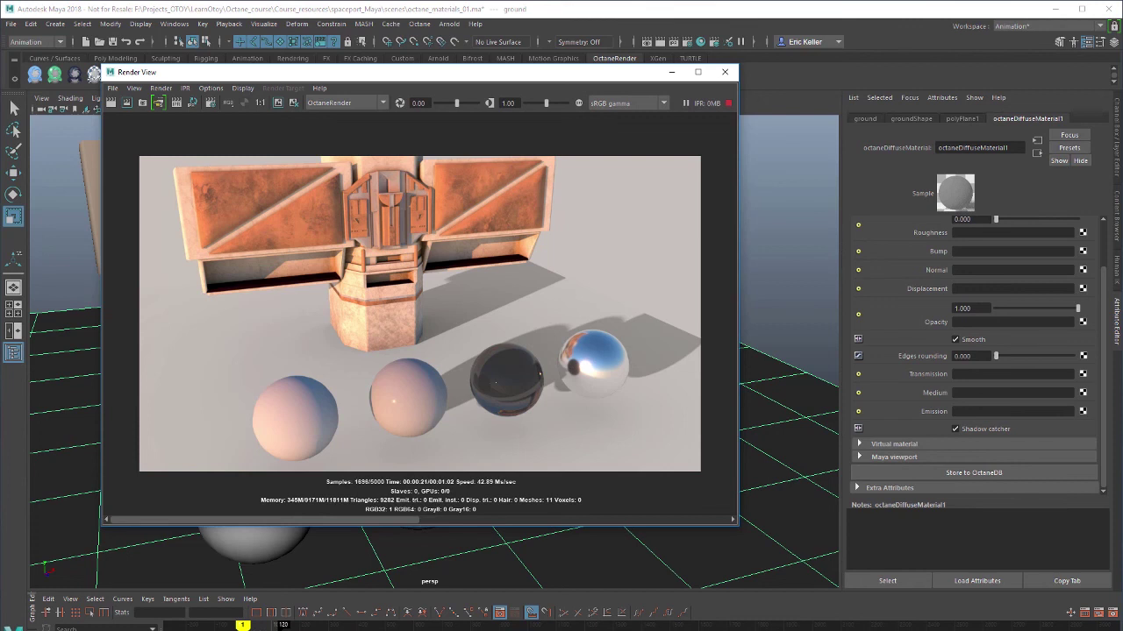
Turn on Alpha channel in the octaneKernel1 settings and display the render's alpha channel
{"action": "left_click", "coordinate": [390, 97]}
{"action": "left_click", "coordinate": [471, 272]}
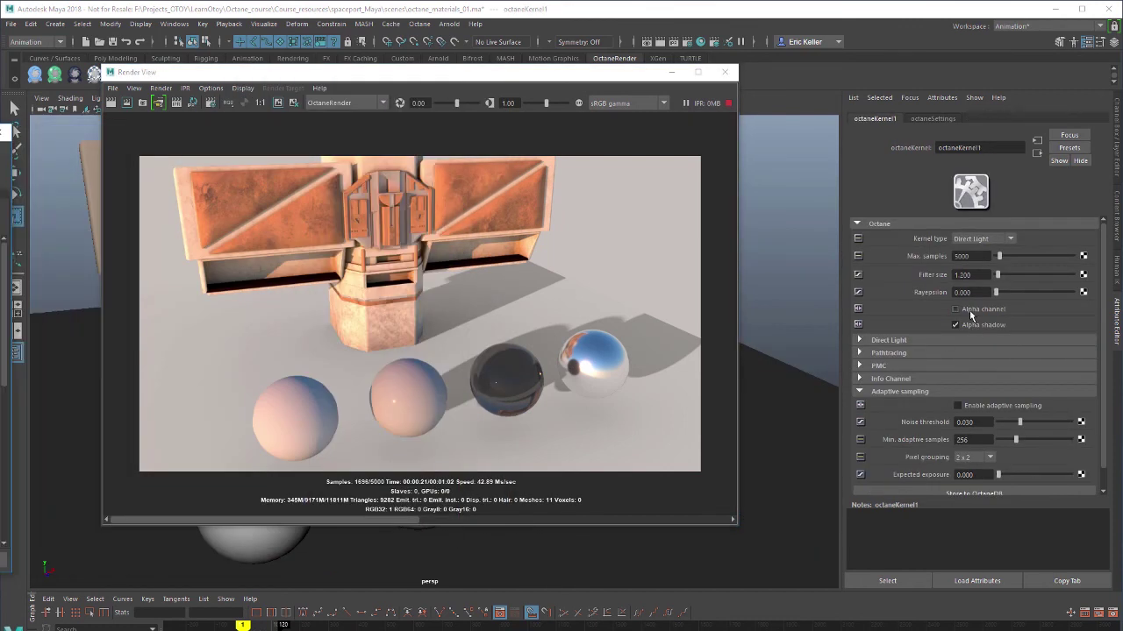
{"action": "left_click", "coordinate": [969, 310]}
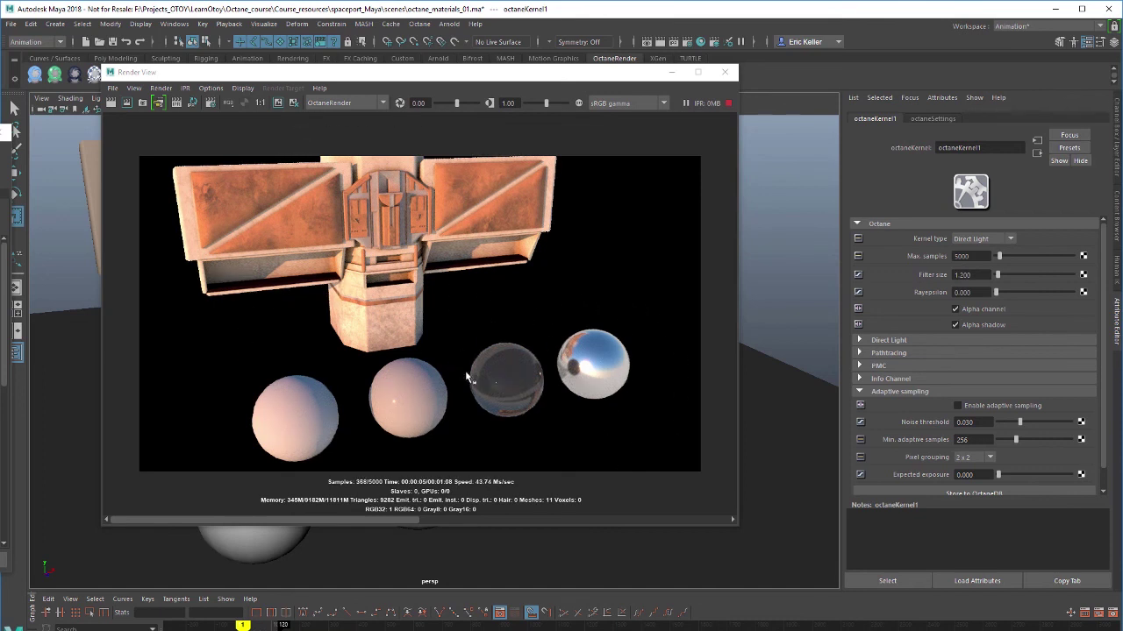
{"action": "left_click", "coordinate": [243, 103]}
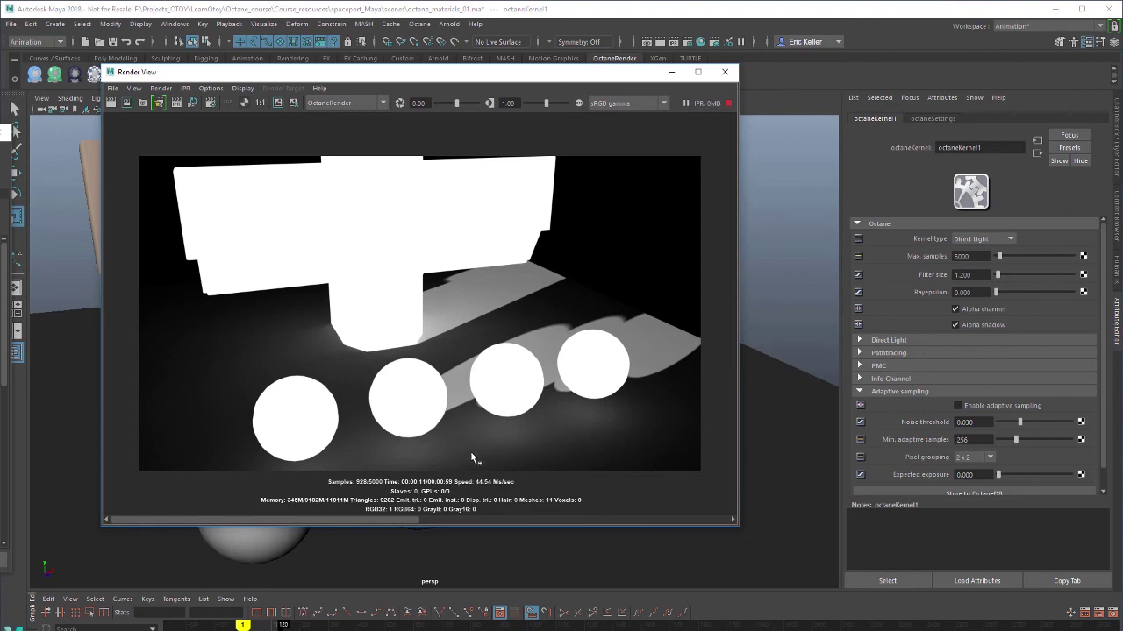
Turn off Shadow catcher on the ground plane's octaneDiffuseMaterial1
{"action": "left_click", "coordinate": [789, 435]}
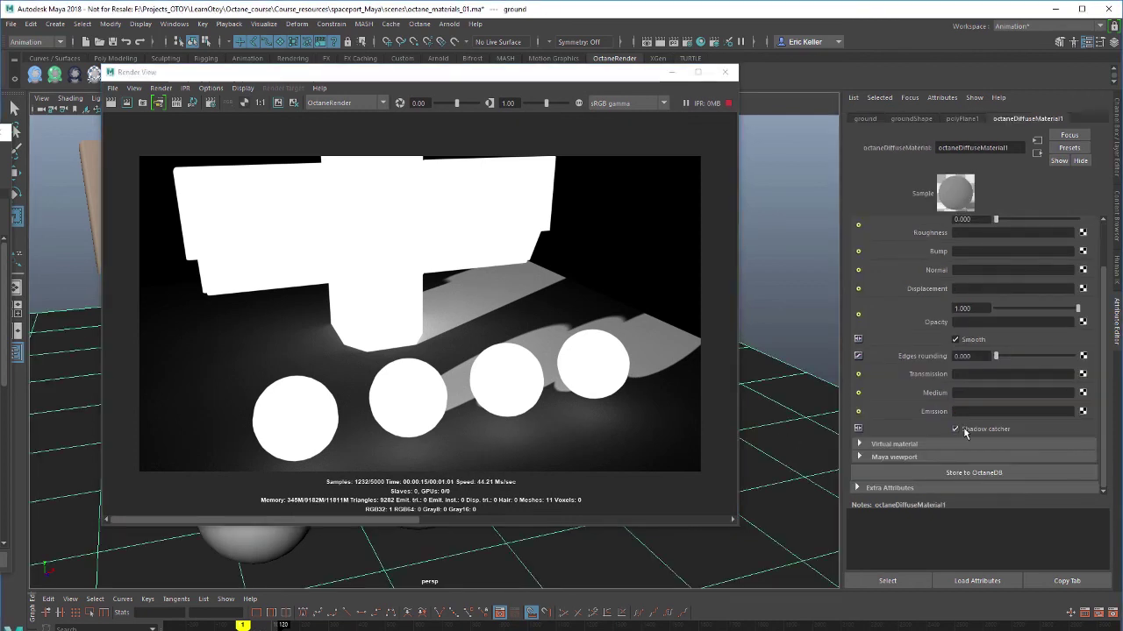
{"action": "left_click", "coordinate": [955, 429]}
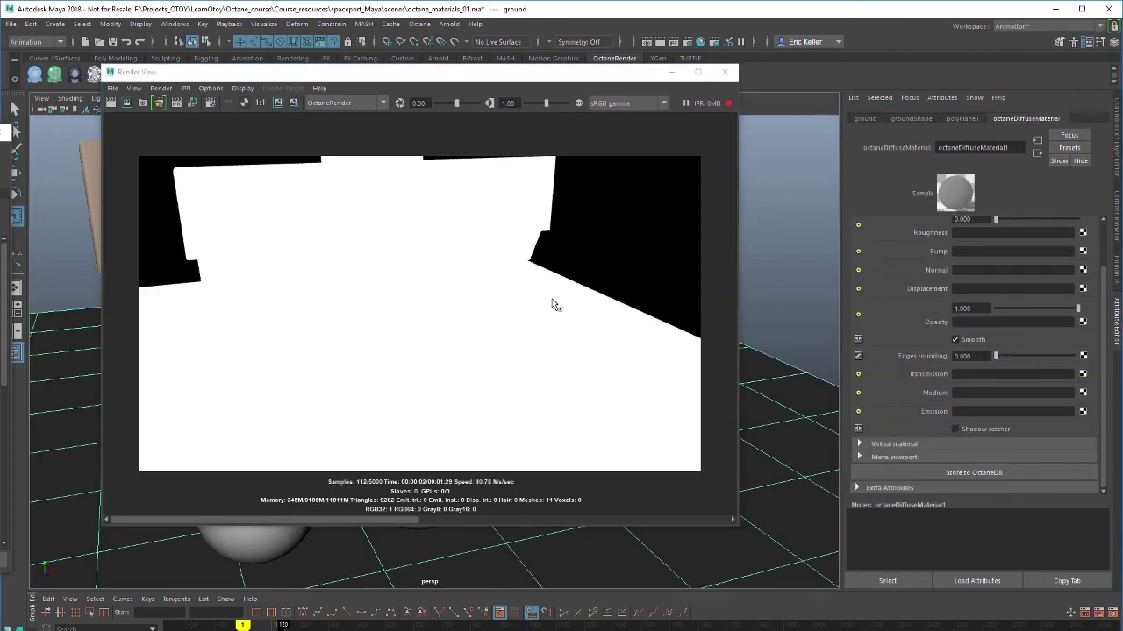
Switch the Render View back to the colour image and close it
{"action": "left_click", "coordinate": [316, 158]}
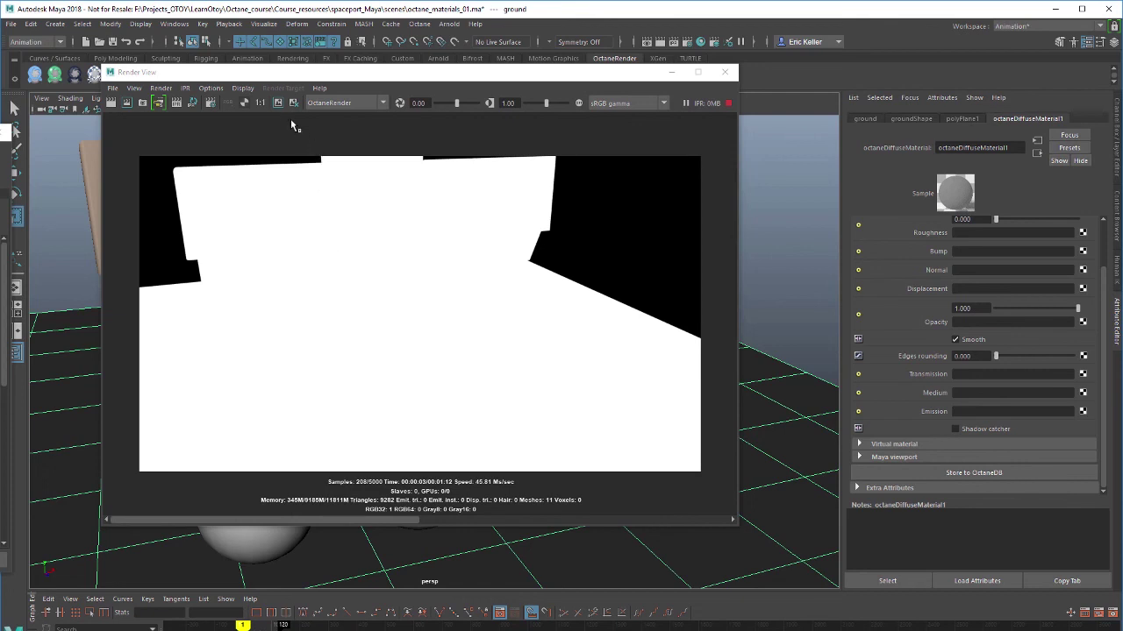
{"action": "left_click", "coordinate": [228, 103]}
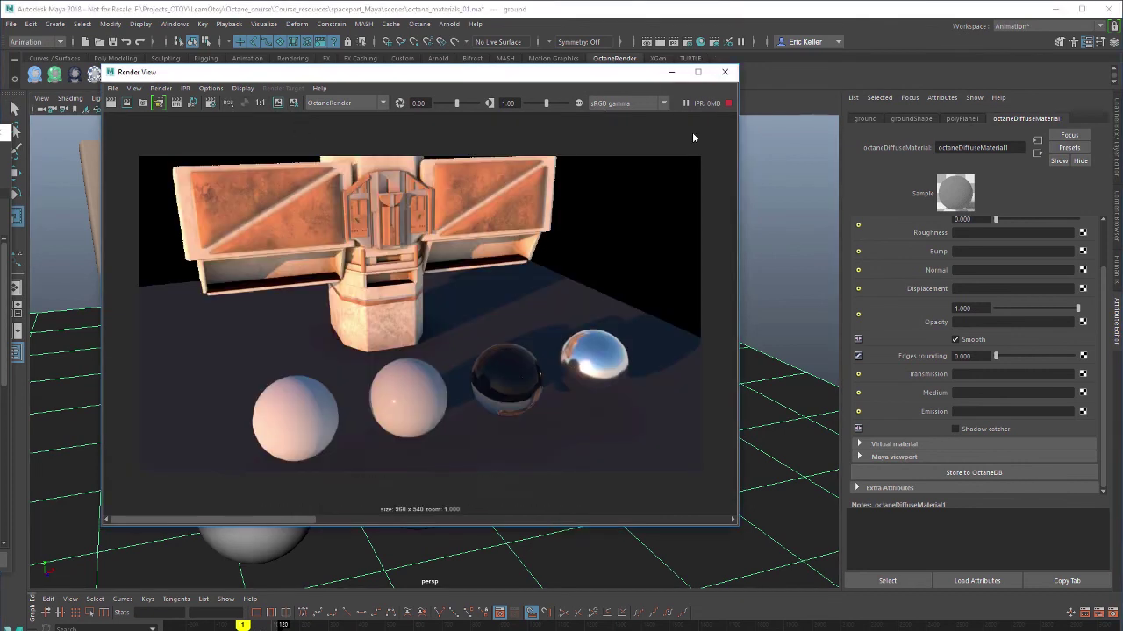
{"action": "left_click", "coordinate": [725, 72]}
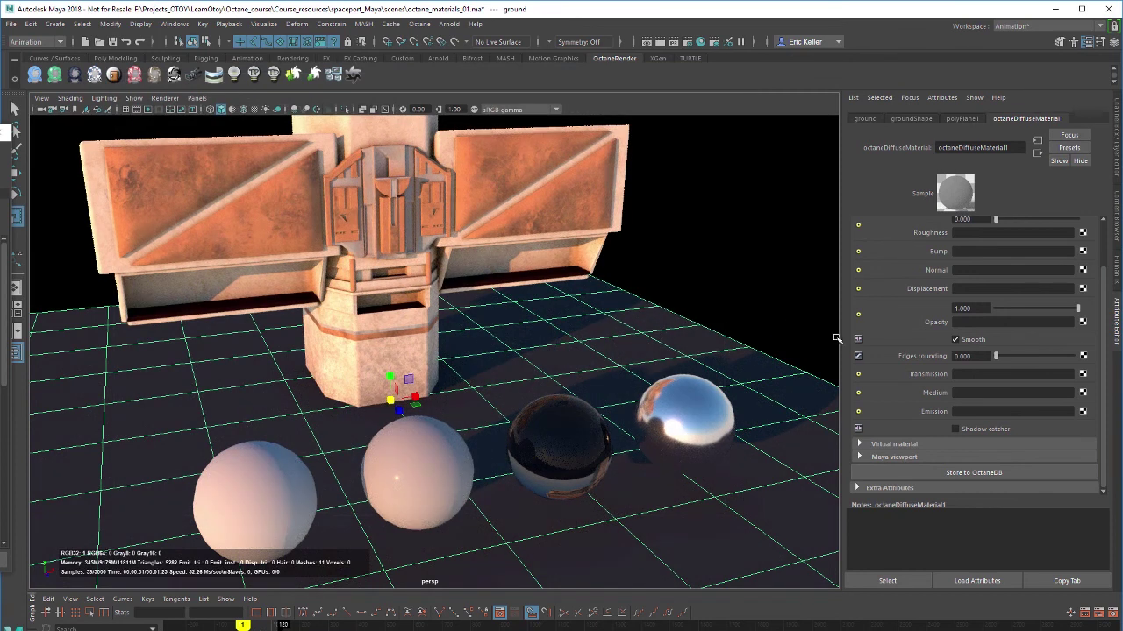